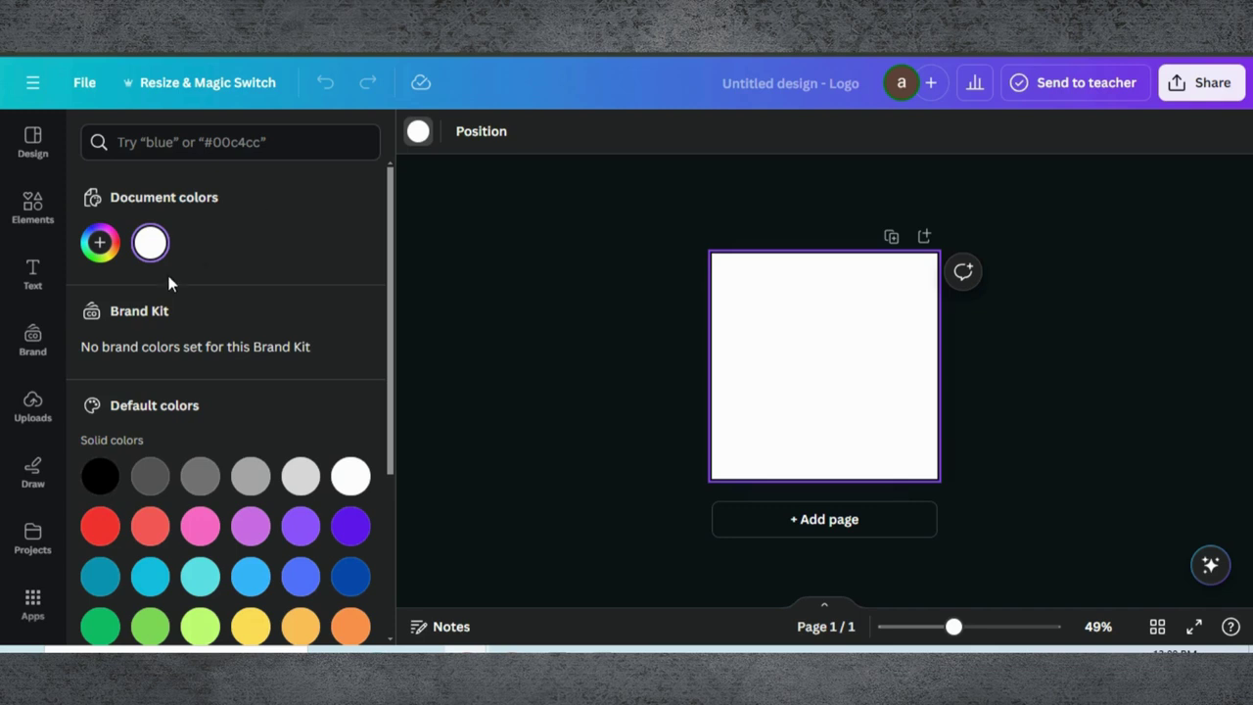
Fill the page background with solid red.
scroll(190, 533, "down", 2)
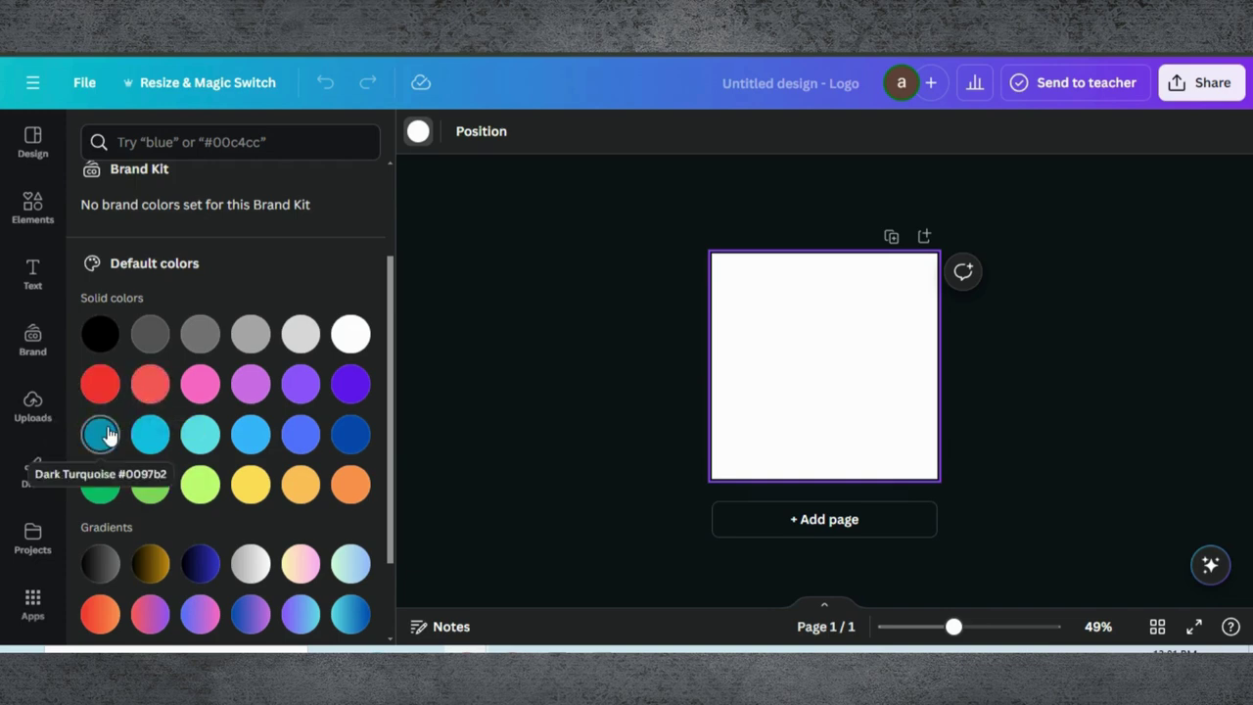
left_click(101, 384)
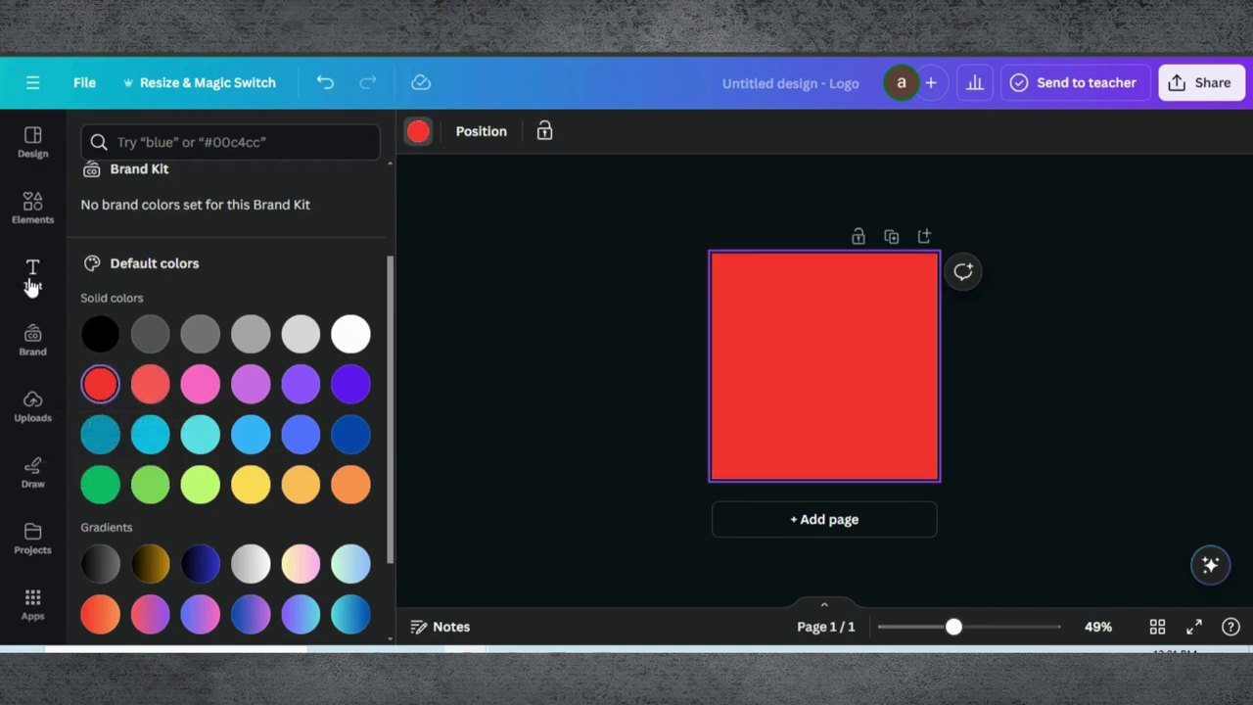
Add a heading containing "P" to the page and enlarge it to a font size of about 94.8.
left_click(32, 282)
left_click(268, 324)
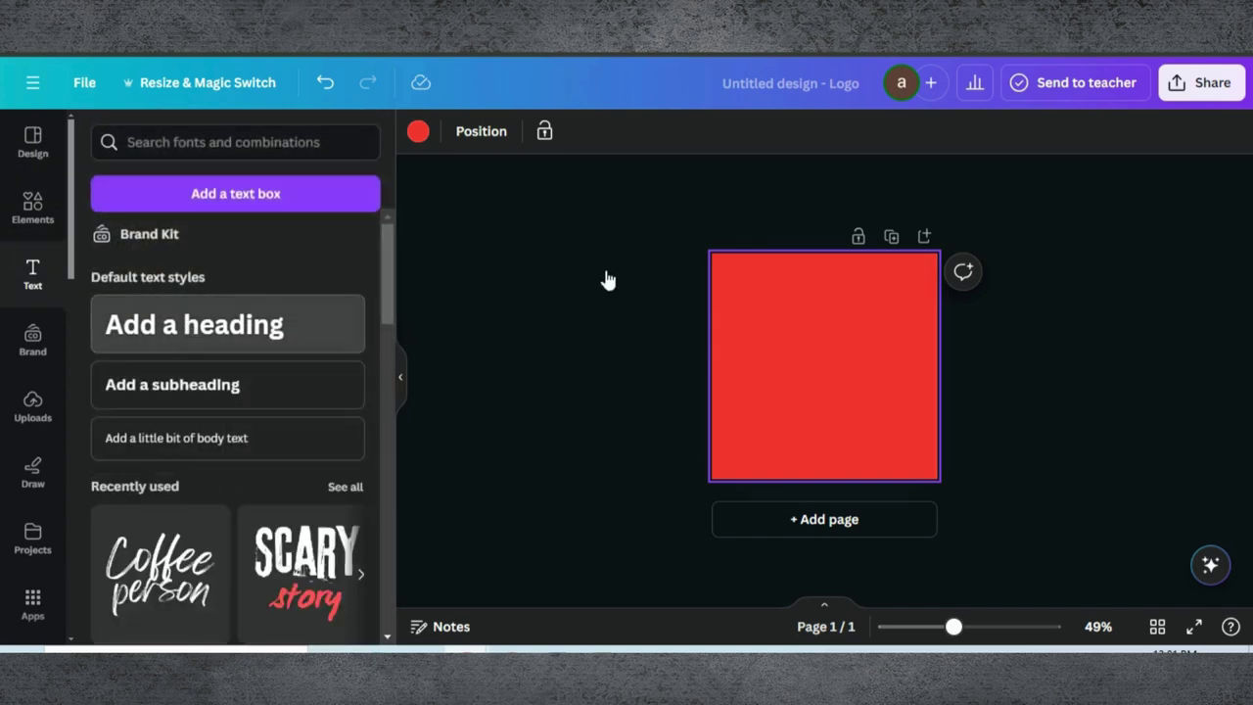
type("P")
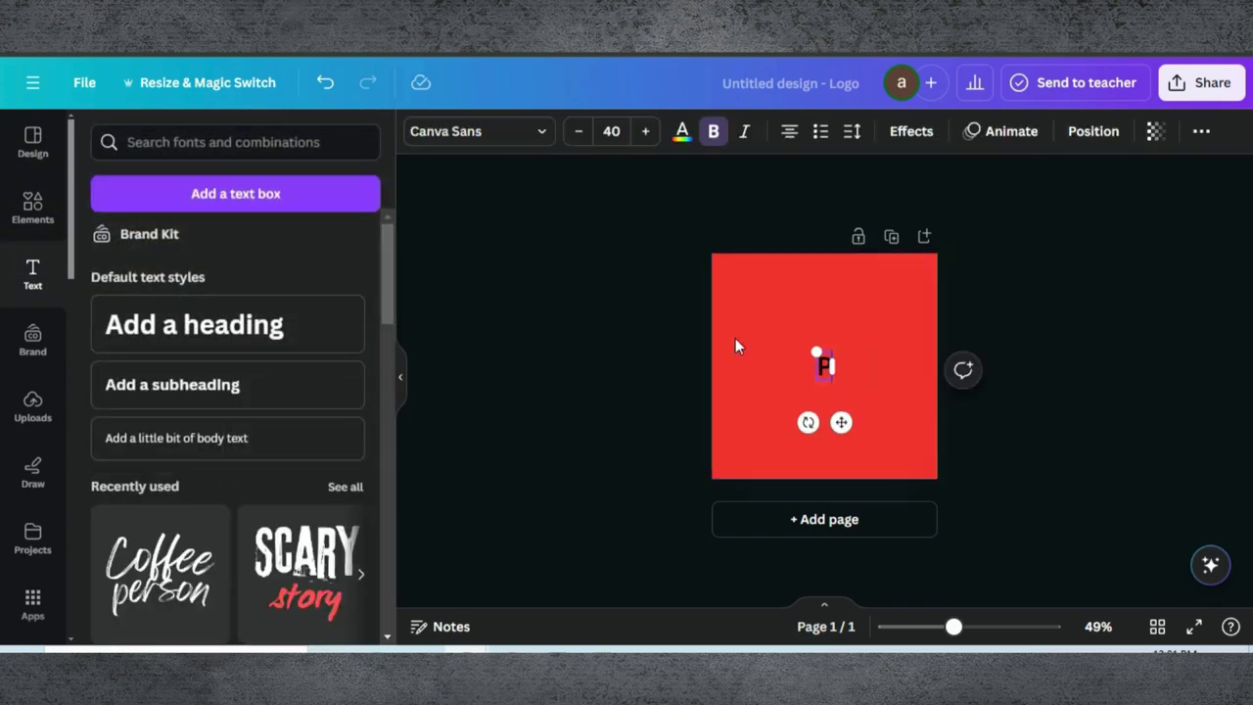
left_click_drag(814, 349, 760, 328)
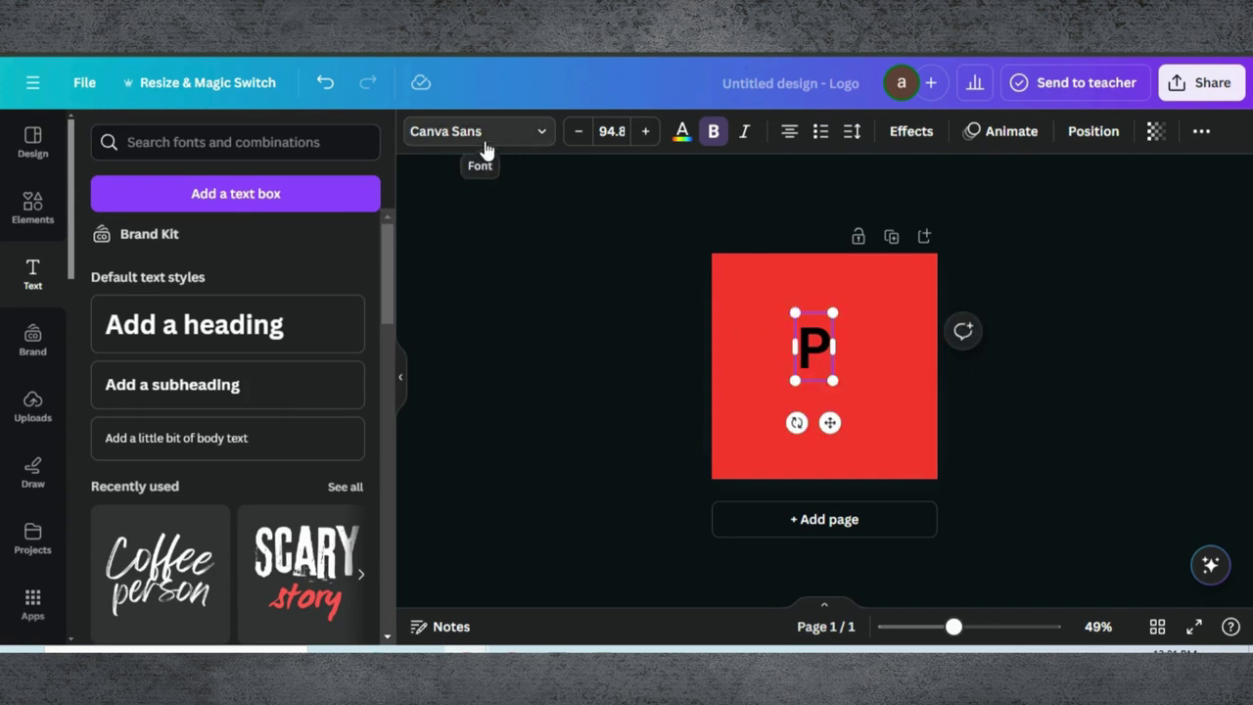
Duplicate the "P", place the copy to its lower right, and turn it into "lot" at a font size of about 74.8.
left_click(864, 393)
left_click(819, 358)
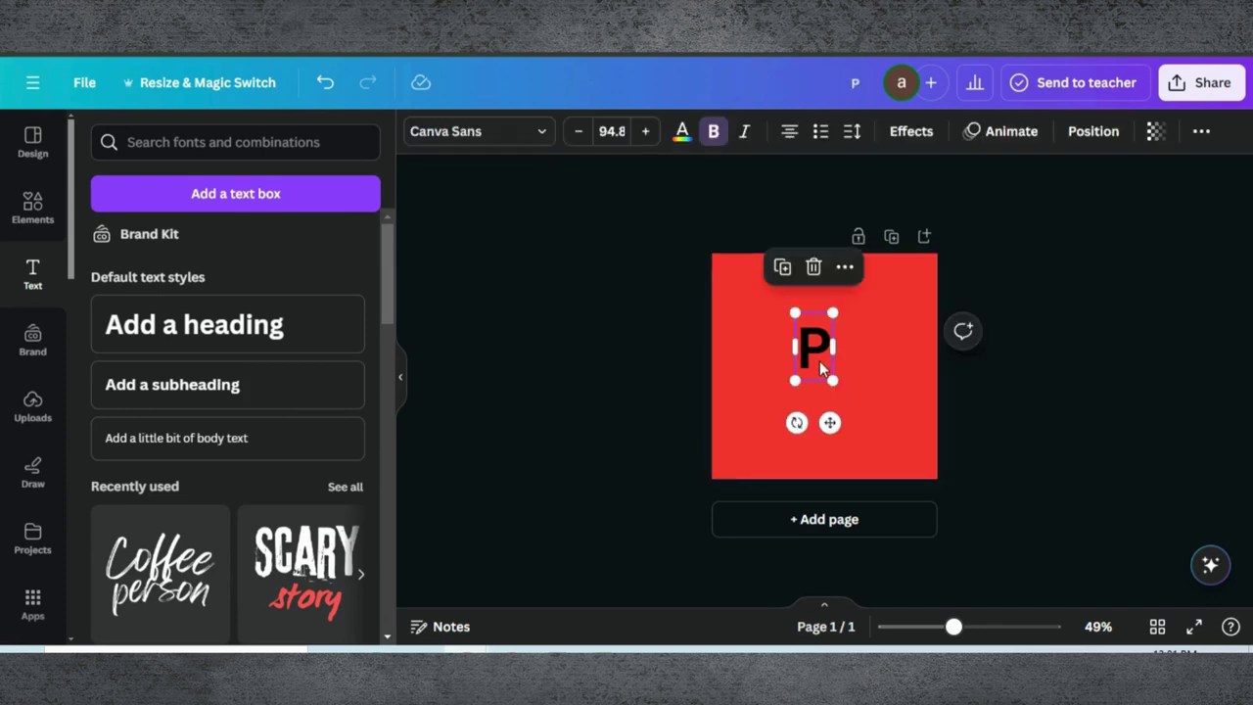
left_click(782, 268)
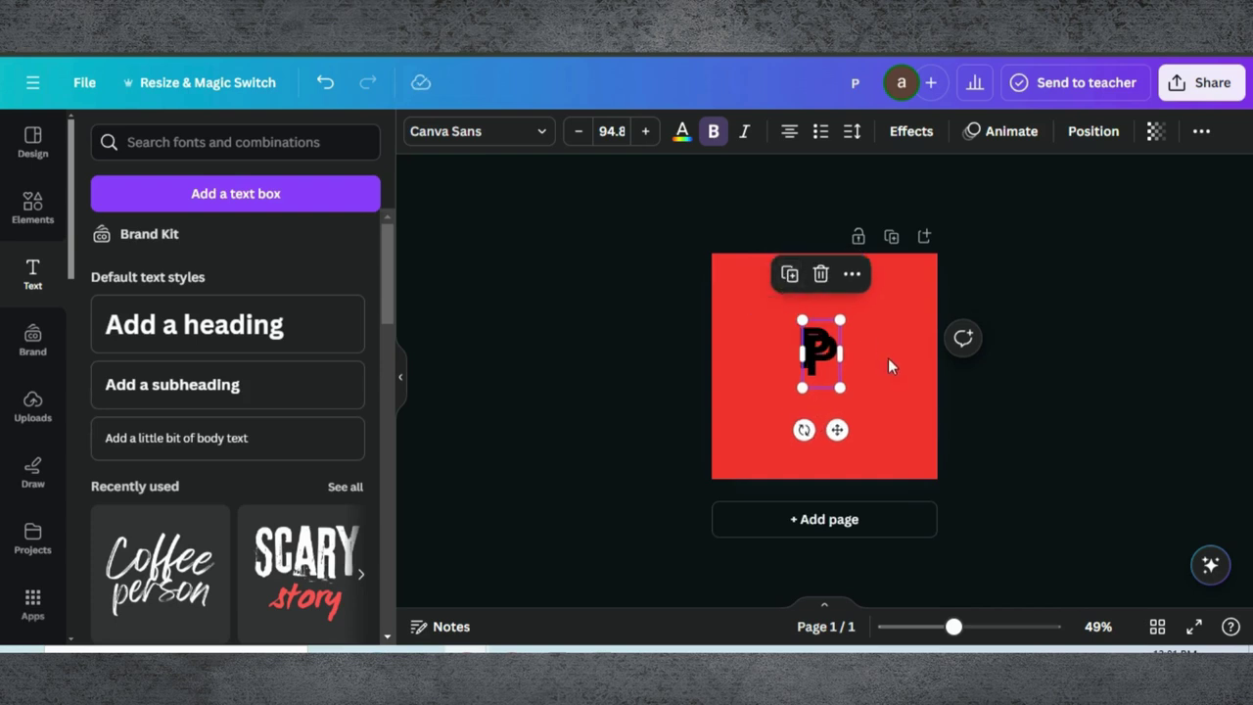
left_click_drag(841, 364, 864, 375)
double_click(864, 375)
type("lo")
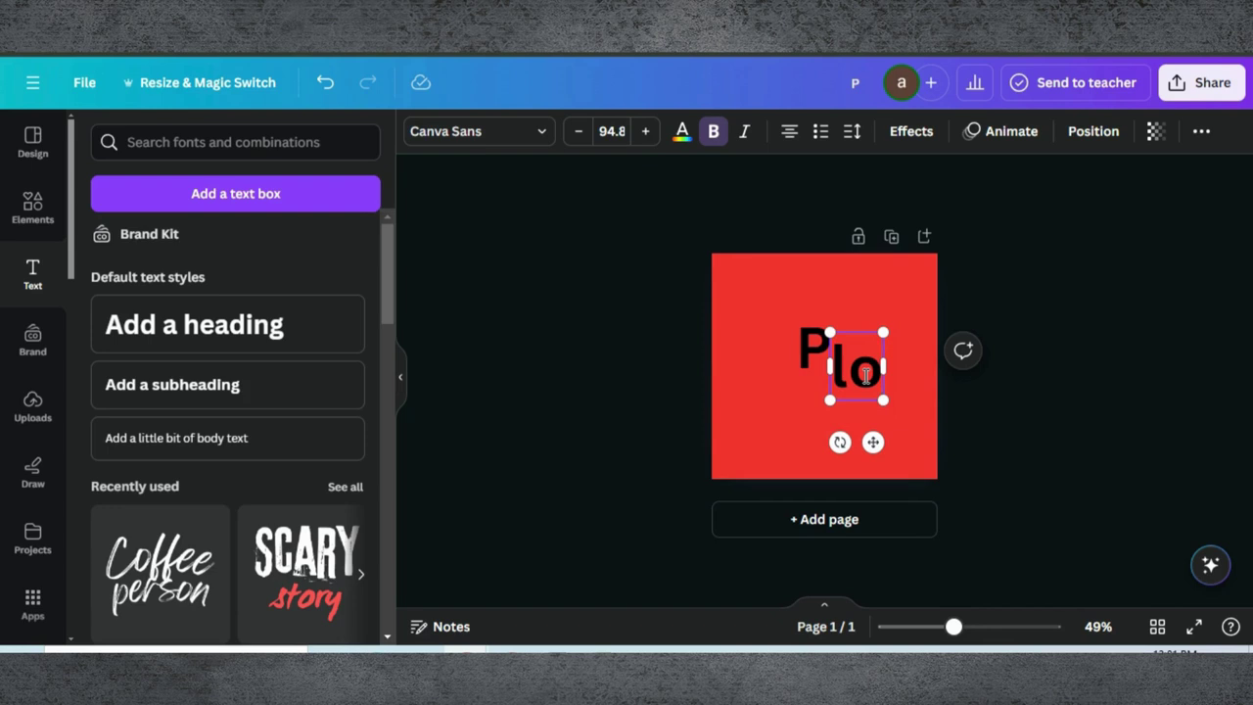
type("t")
left_click_drag(819, 333, 834, 348)
Shift the "P" a little to the left and set its font to Mr Dafoe.
left_click(814, 341)
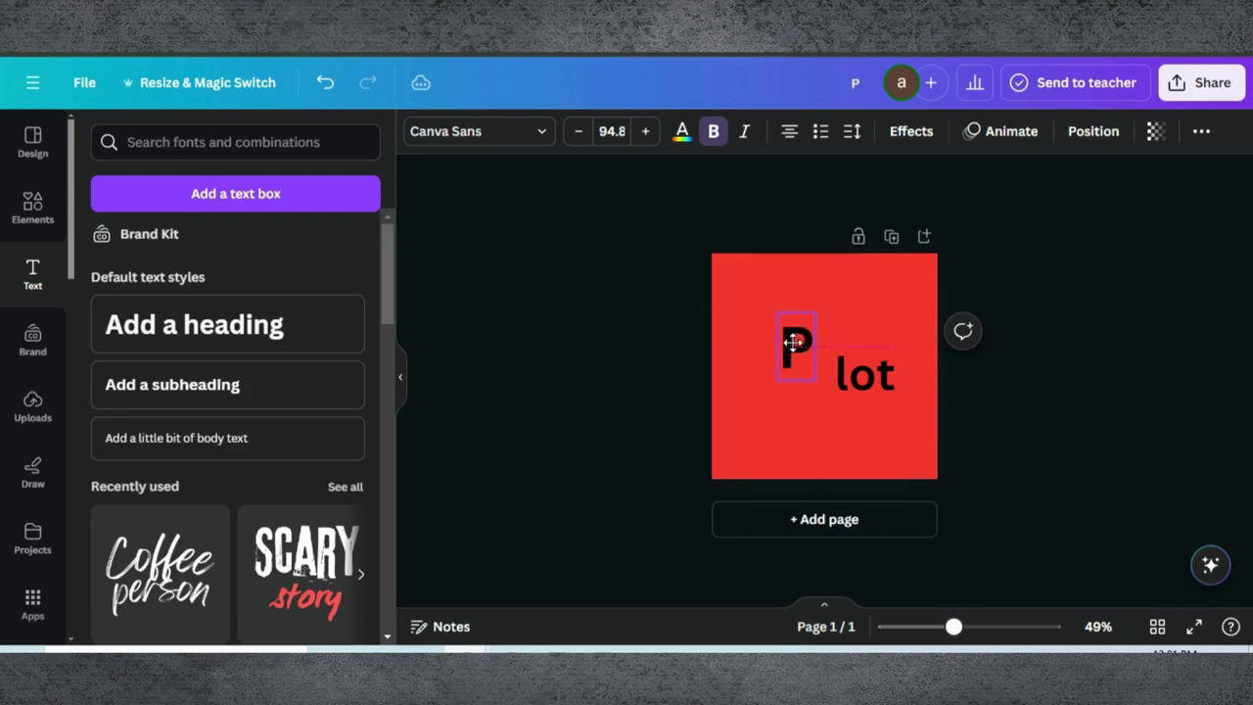
left_click(504, 140)
left_click(202, 190)
type("mr")
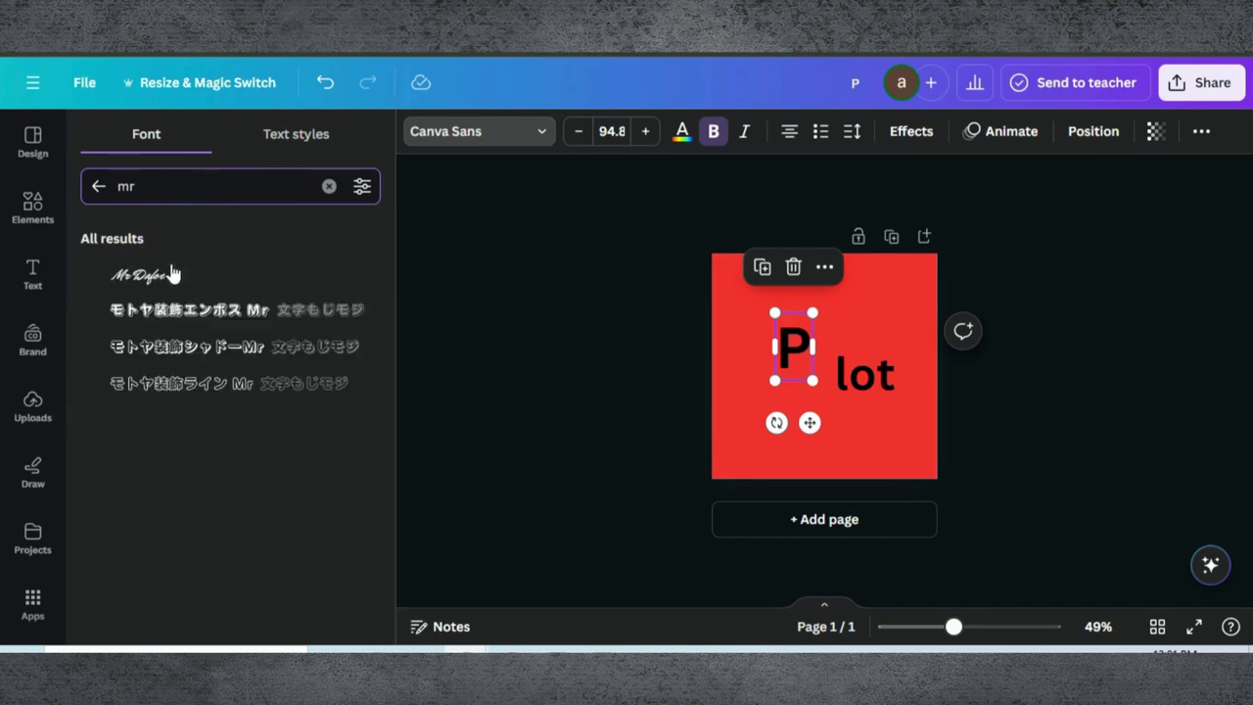
left_click(162, 275)
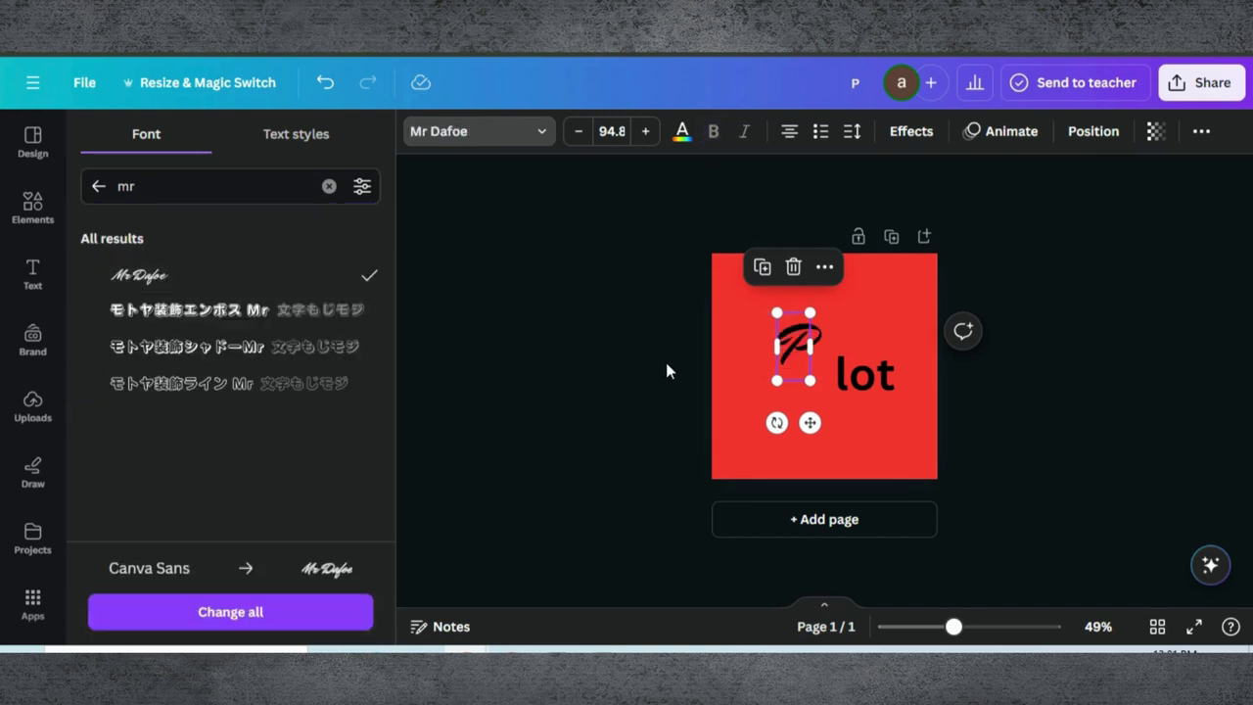
Enlarge the "P" to a font size of about 207 on the page's left half and colour it white.
left_click_drag(775, 313, 701, 296)
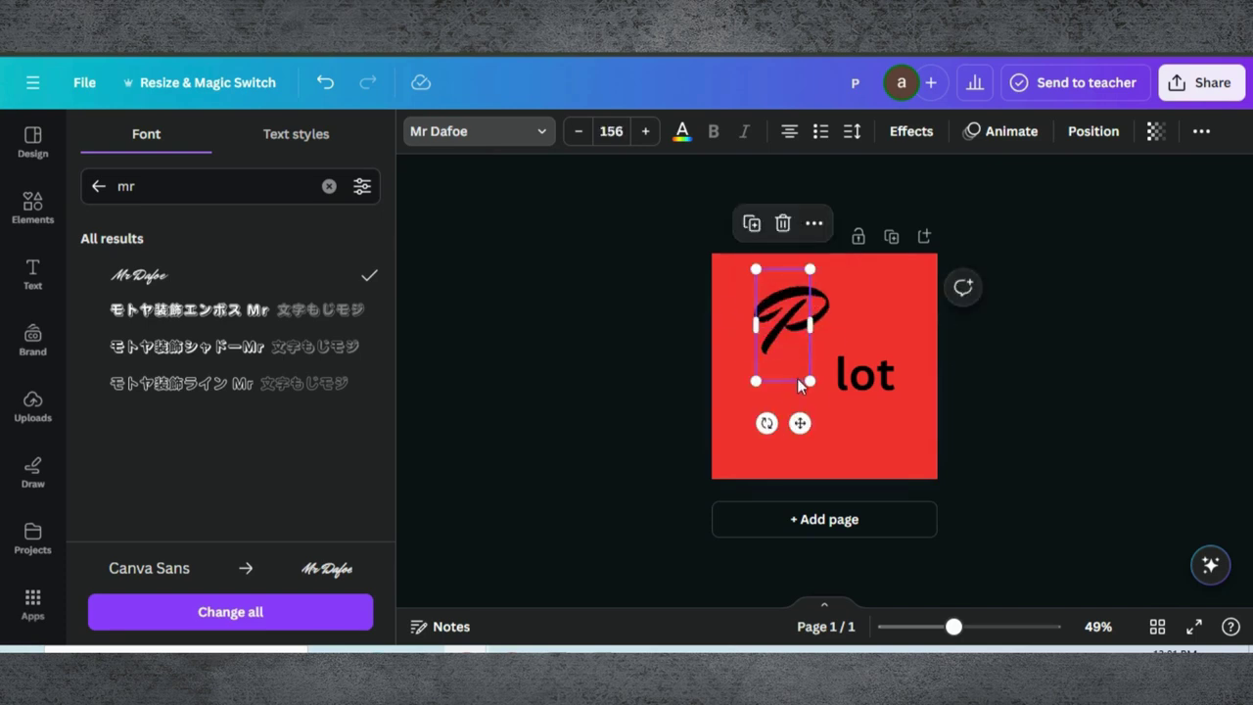
left_click_drag(808, 381, 830, 416)
left_click_drag(788, 352, 767, 359)
left_click(682, 133)
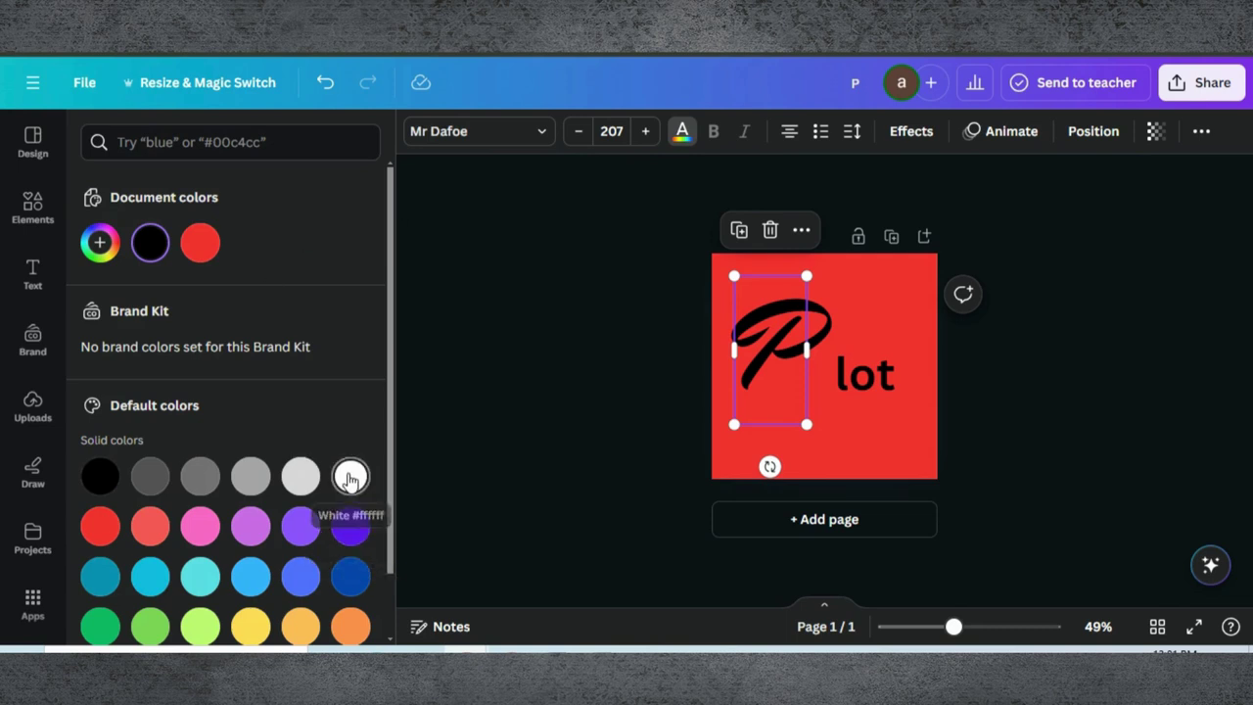
left_click(350, 478)
Set the "lot" text to the Mr Dafoe font and colour it white.
left_click(857, 385)
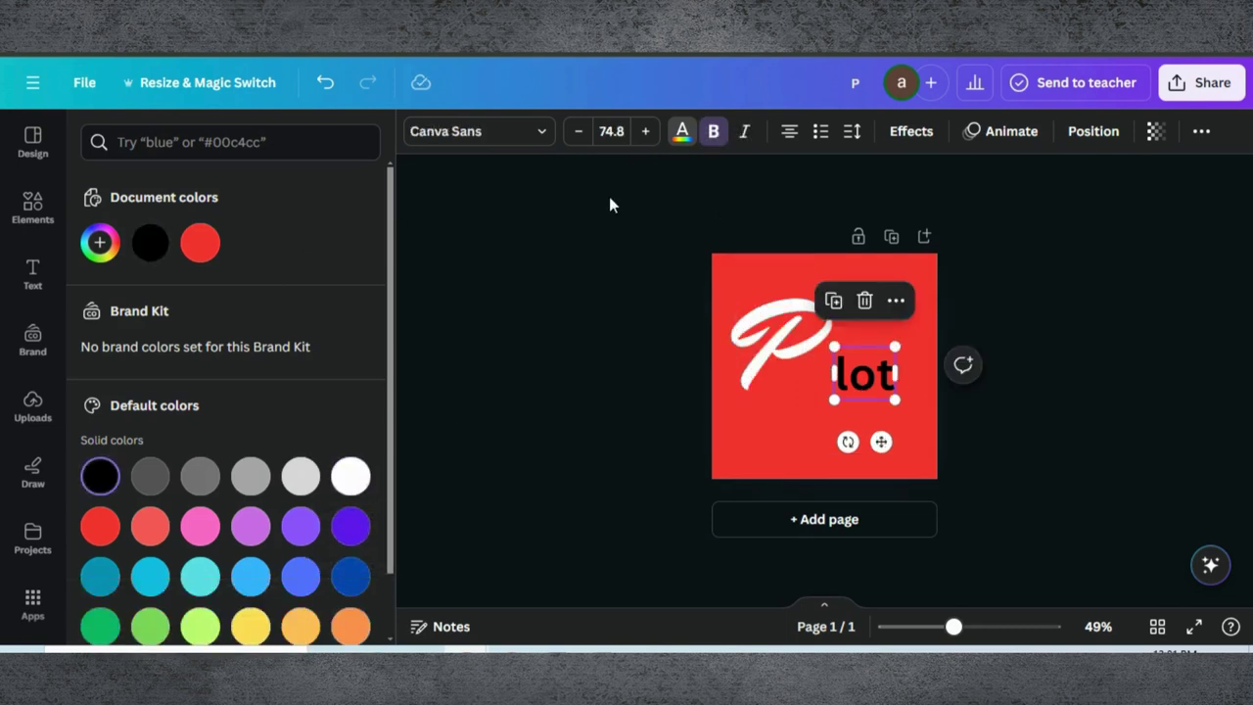
left_click(539, 131)
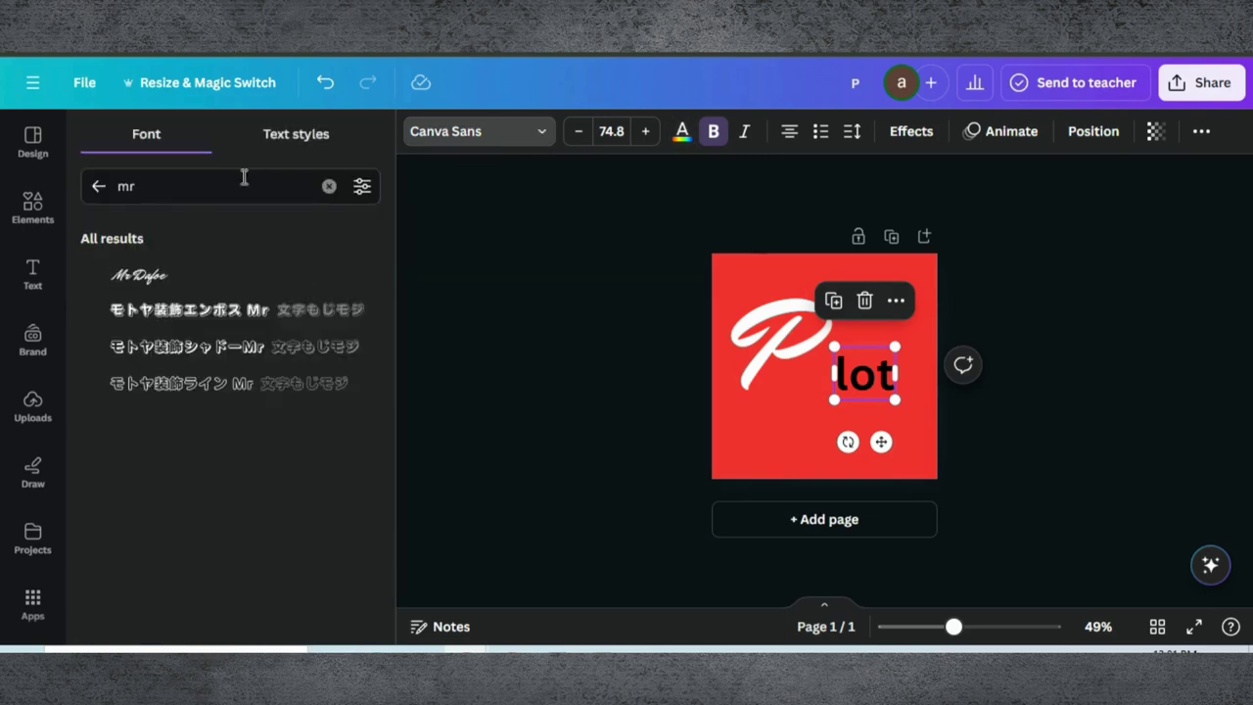
left_click(145, 277)
left_click(683, 133)
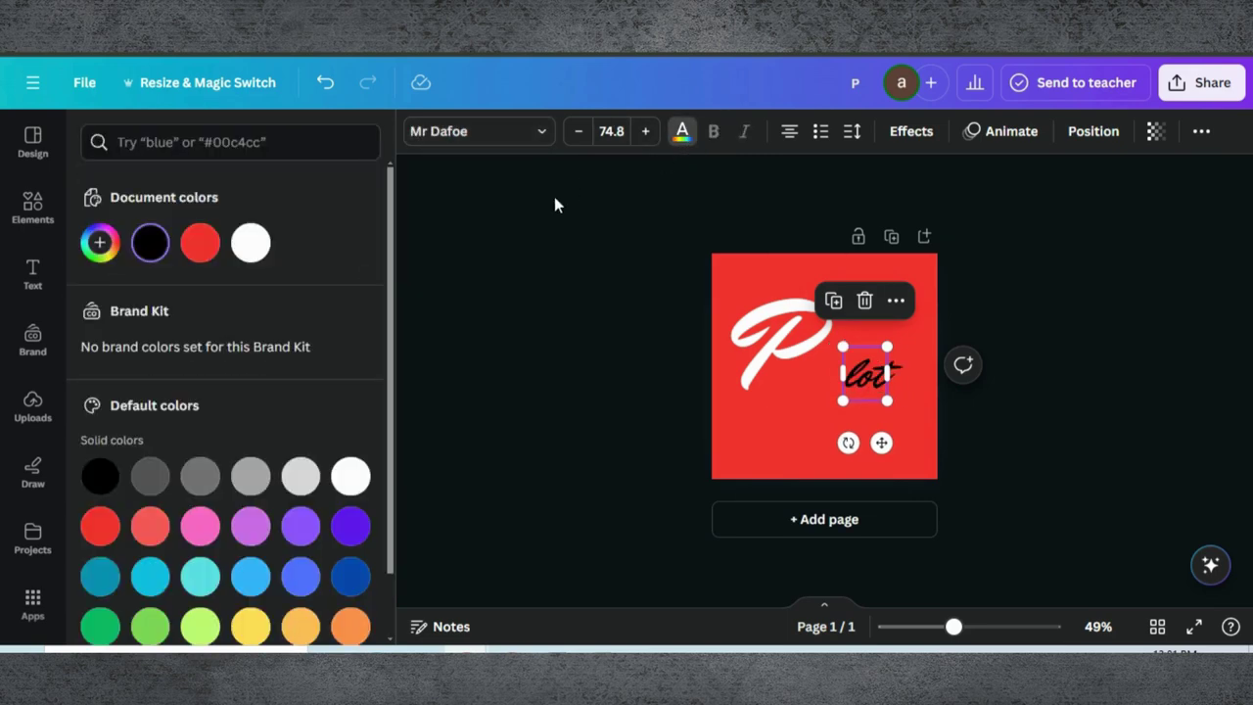
left_click(251, 243)
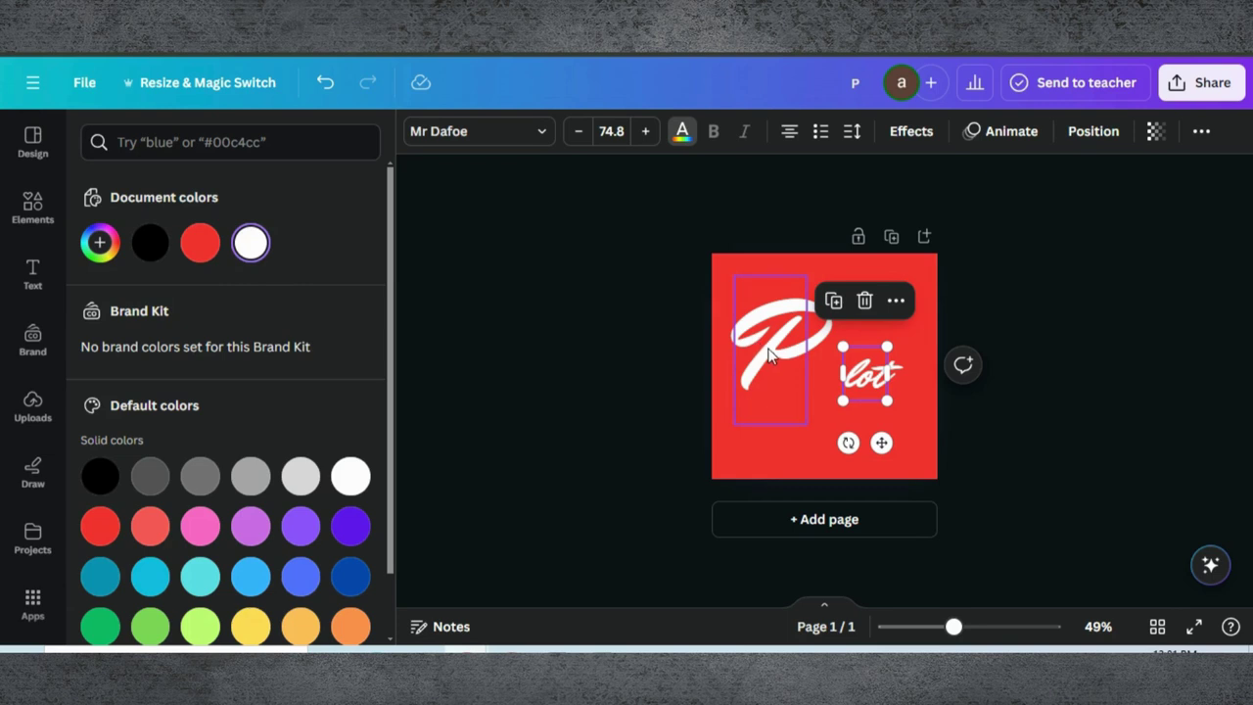
Bring the "P" and "lot" together so they read "Plot", enlarging "lot" to a font size of about 96.5.
left_click_drag(769, 354, 786, 358)
left_click_drag(870, 398, 840, 404)
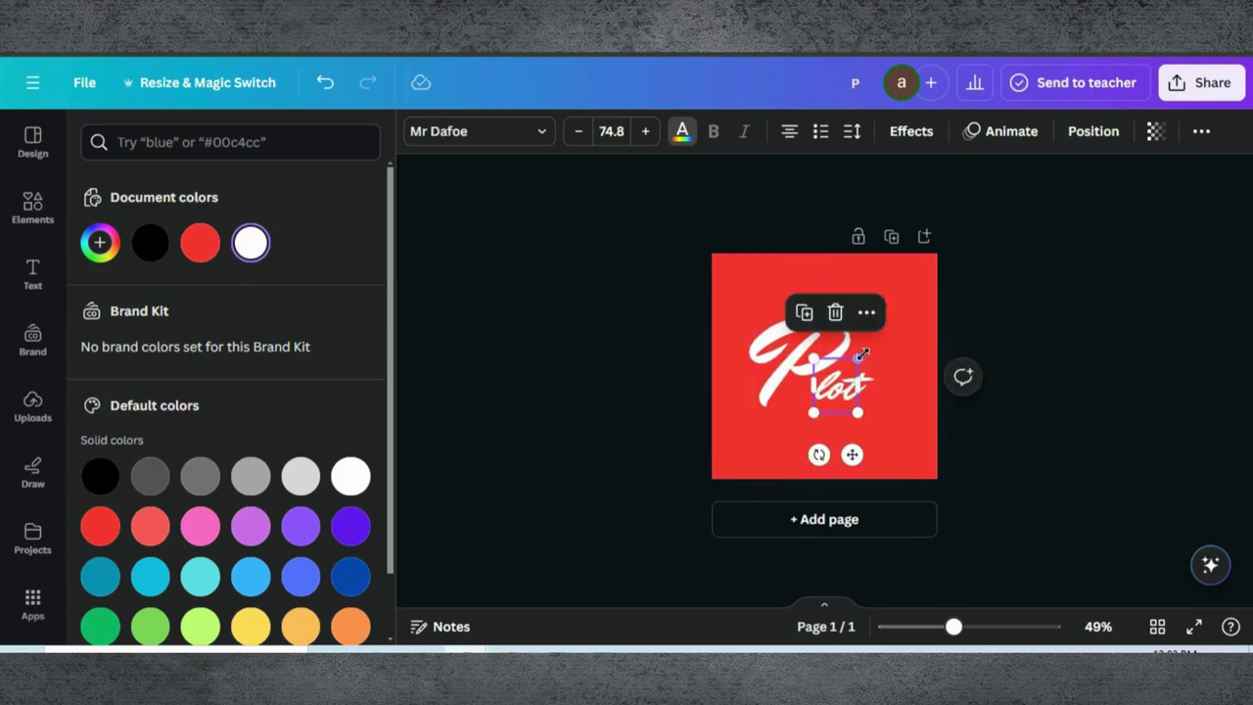
mouse_move(858, 360)
left_mouse_down()
mouse_move(888, 349)
mouse_move(856, 381)
left_mouse_up()
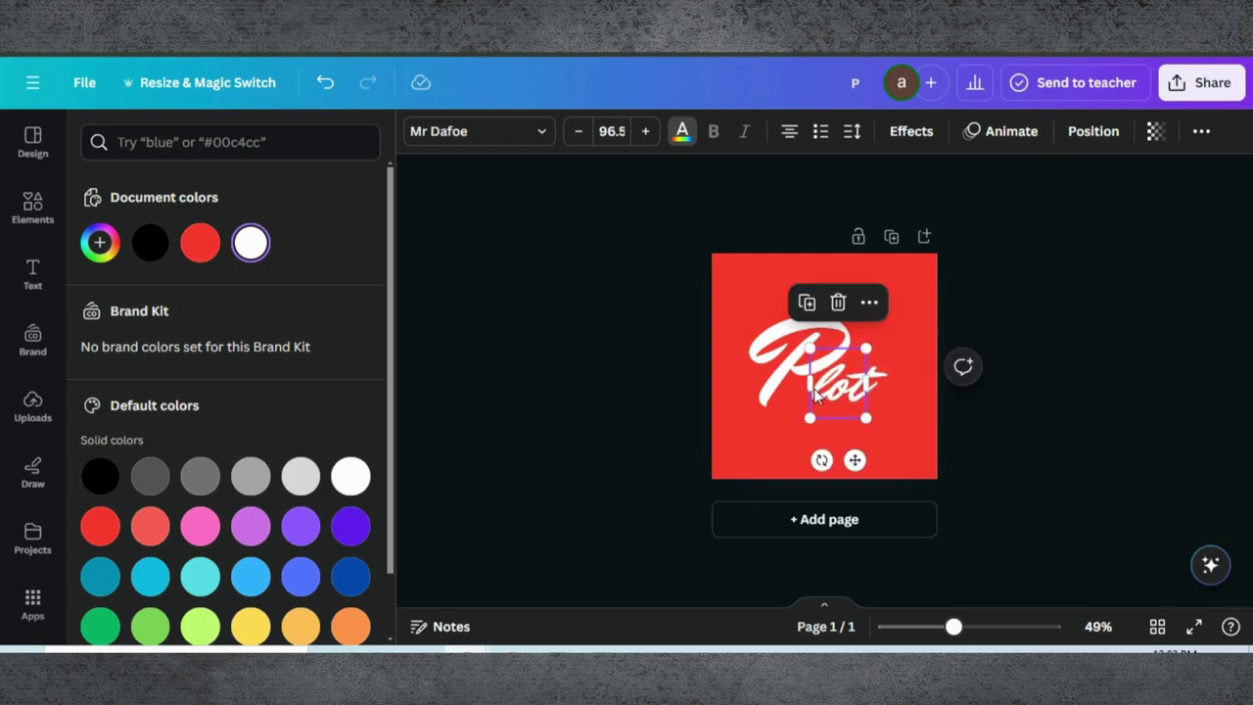
Apply an Outline effect to "lot" with a thickness of 161 and the background's red as its colour.
left_click(911, 133)
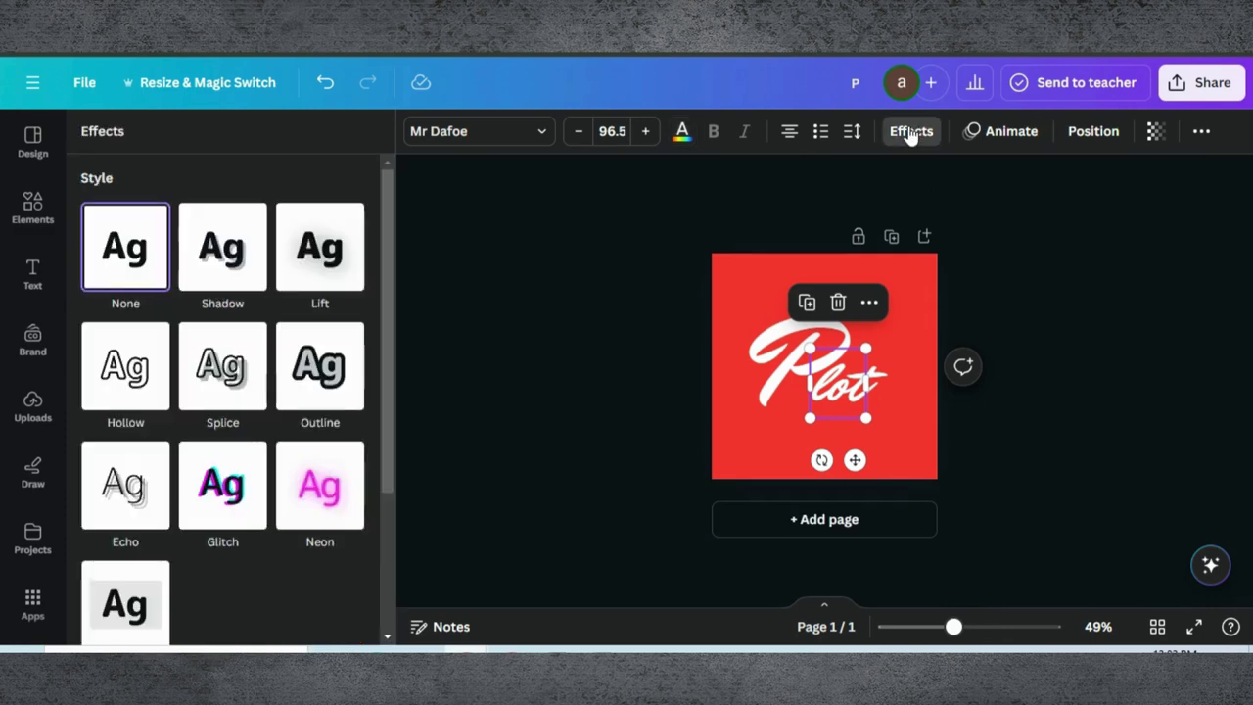
left_click(320, 246)
left_click(318, 371)
left_click_drag(143, 394, 262, 395)
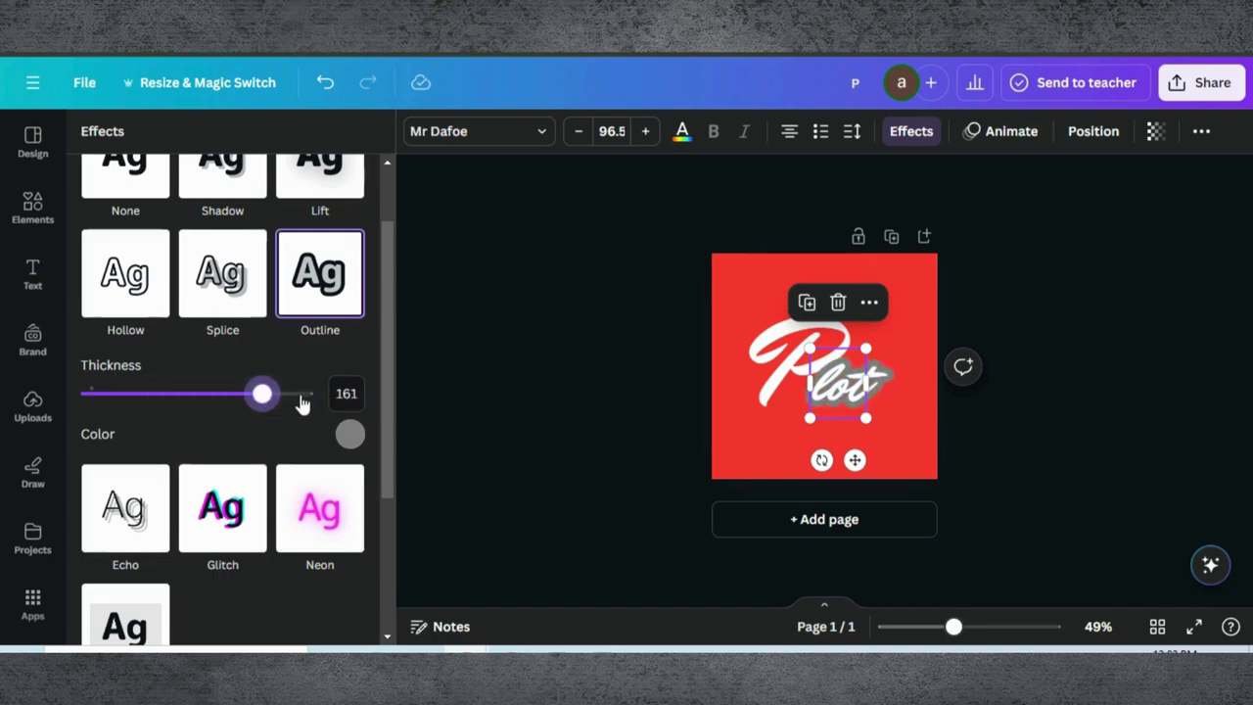
left_click(350, 436)
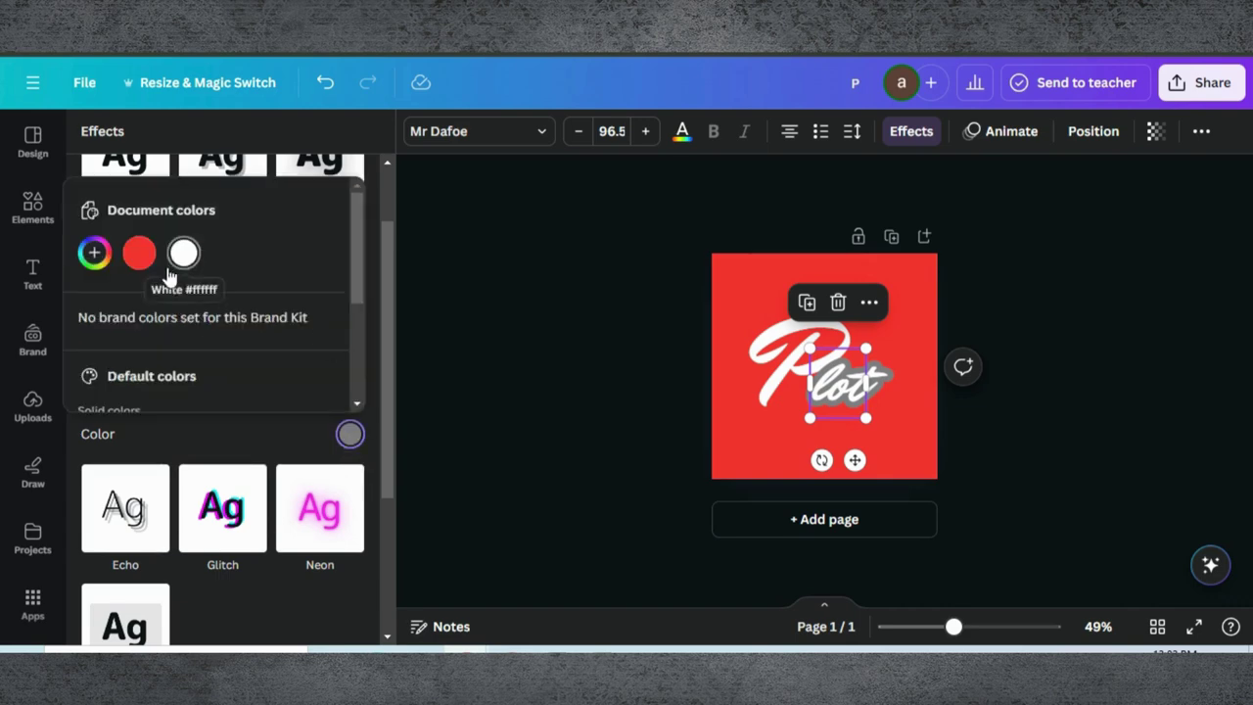
left_click(141, 256)
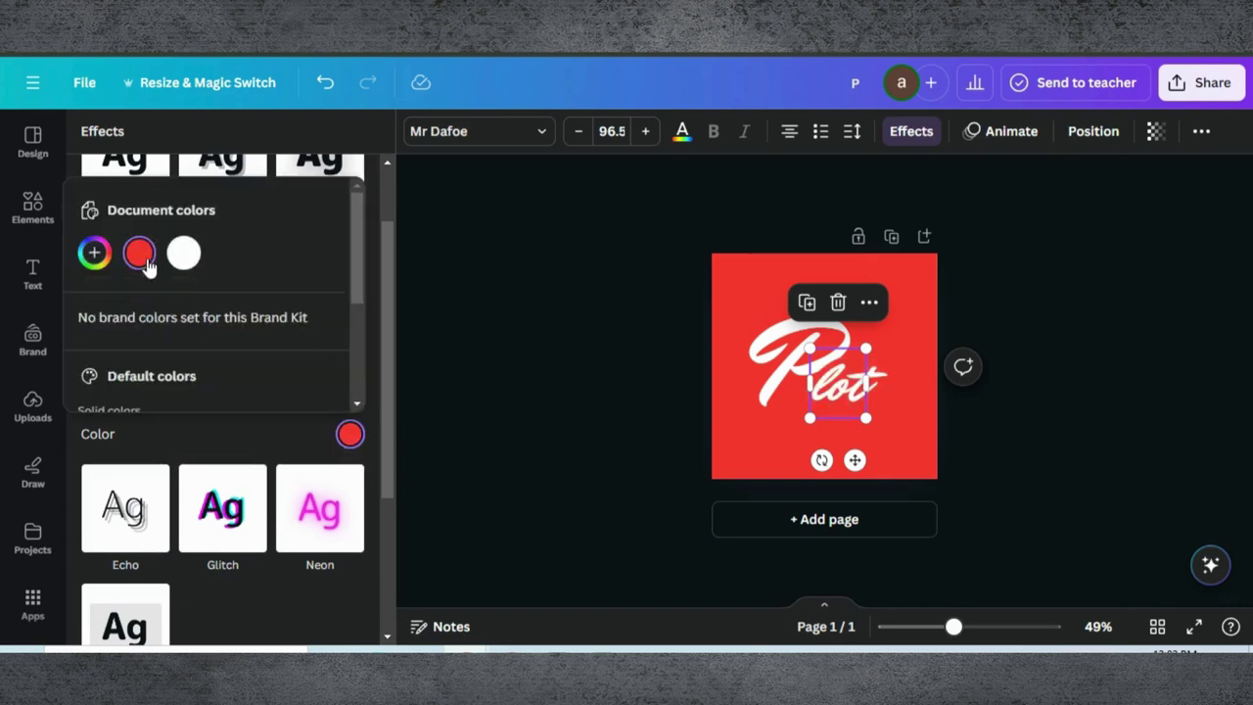
left_click(560, 374)
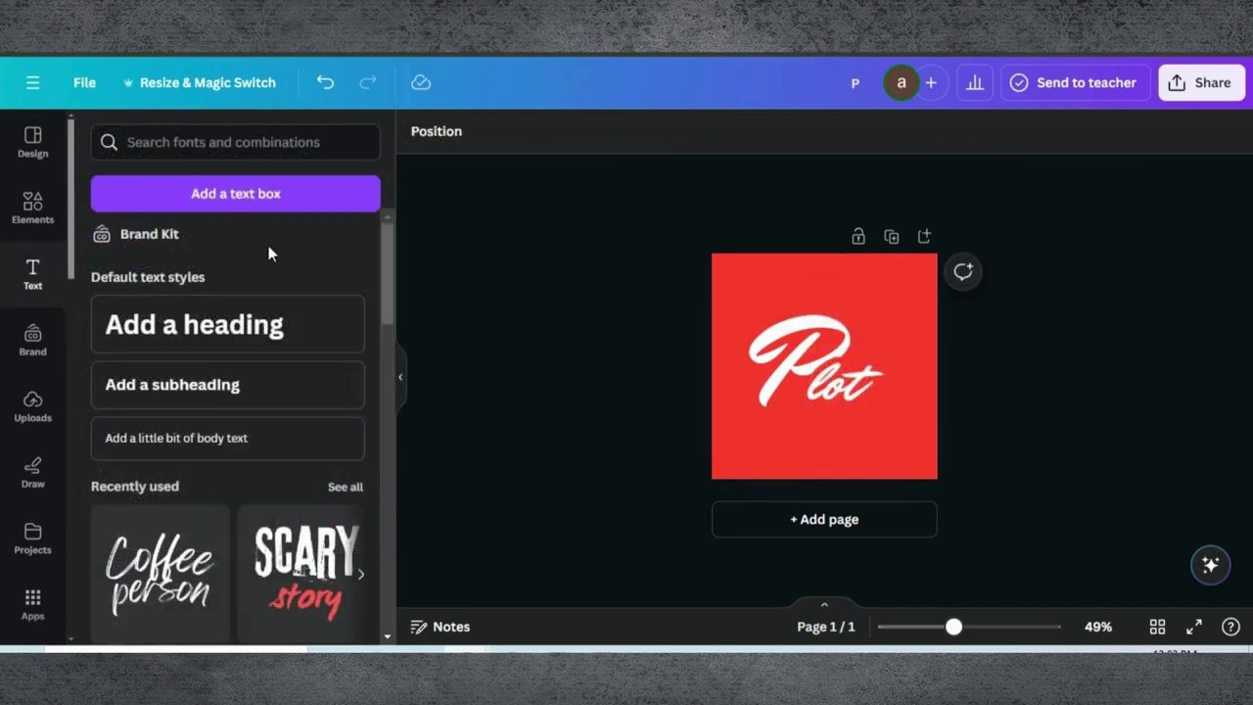
Search the element graphics for "swash" and add the wavy tapered line to the page.
left_click(32, 206)
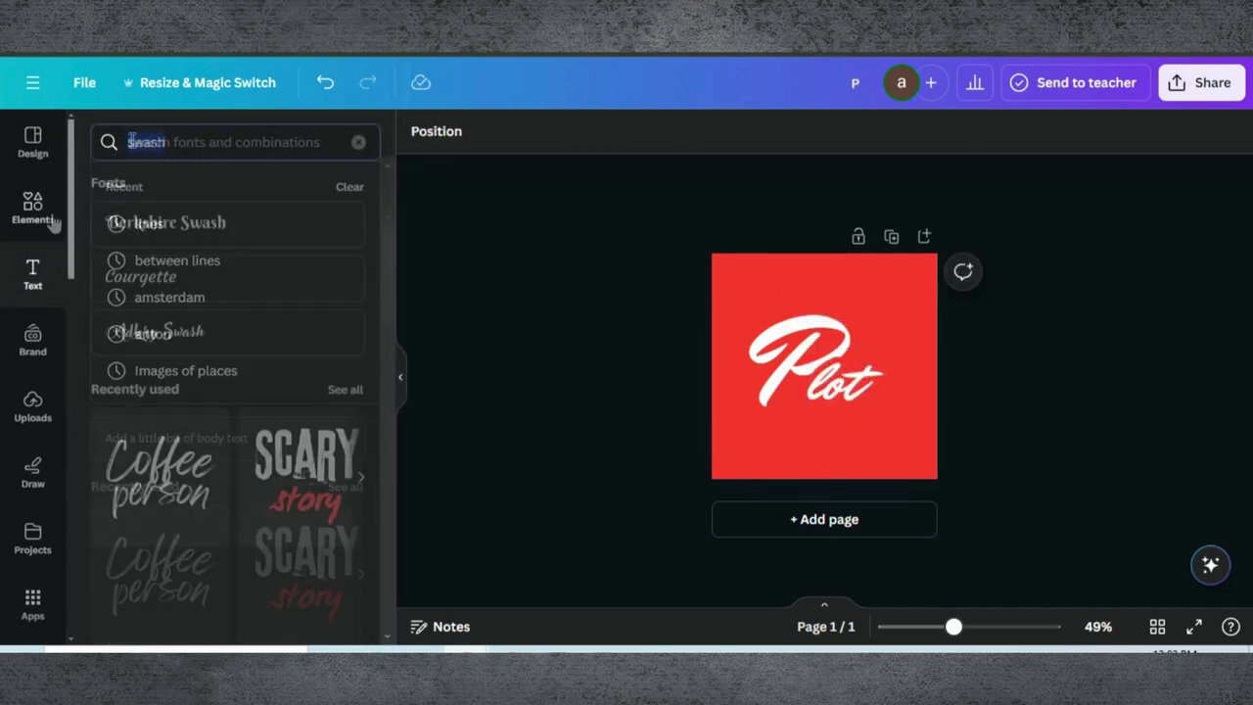
left_click(157, 142)
type("swash")
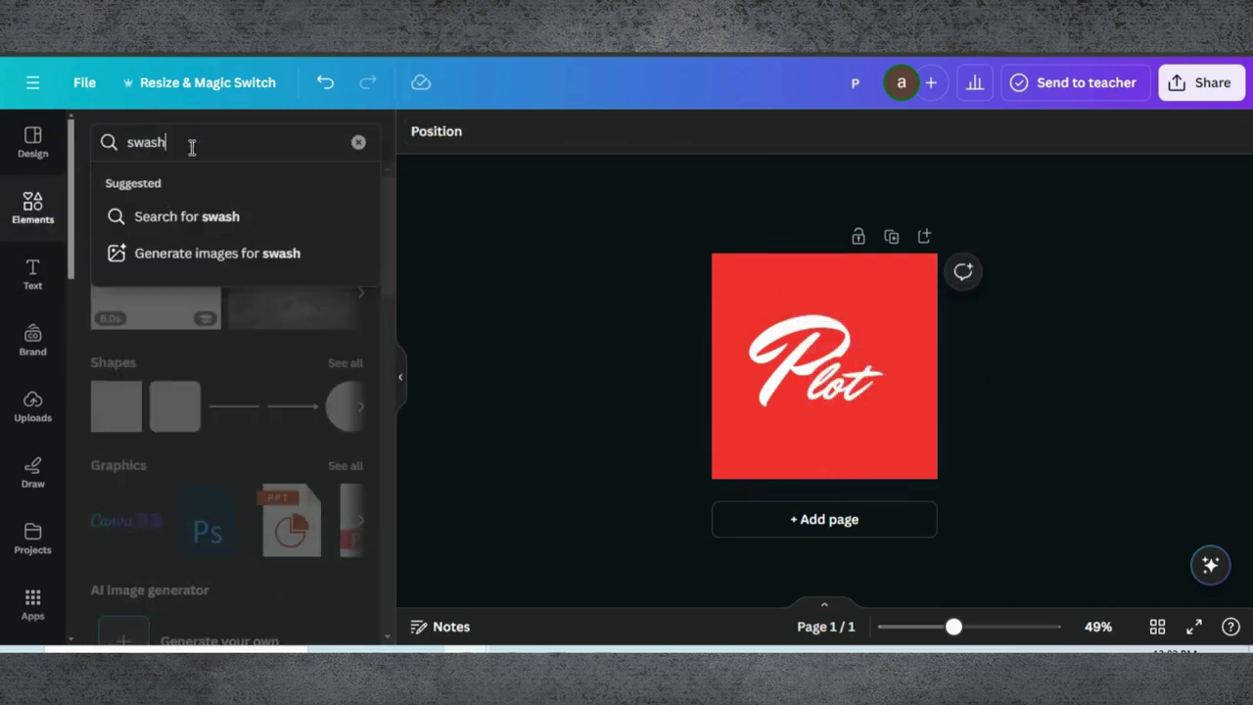
key("Return")
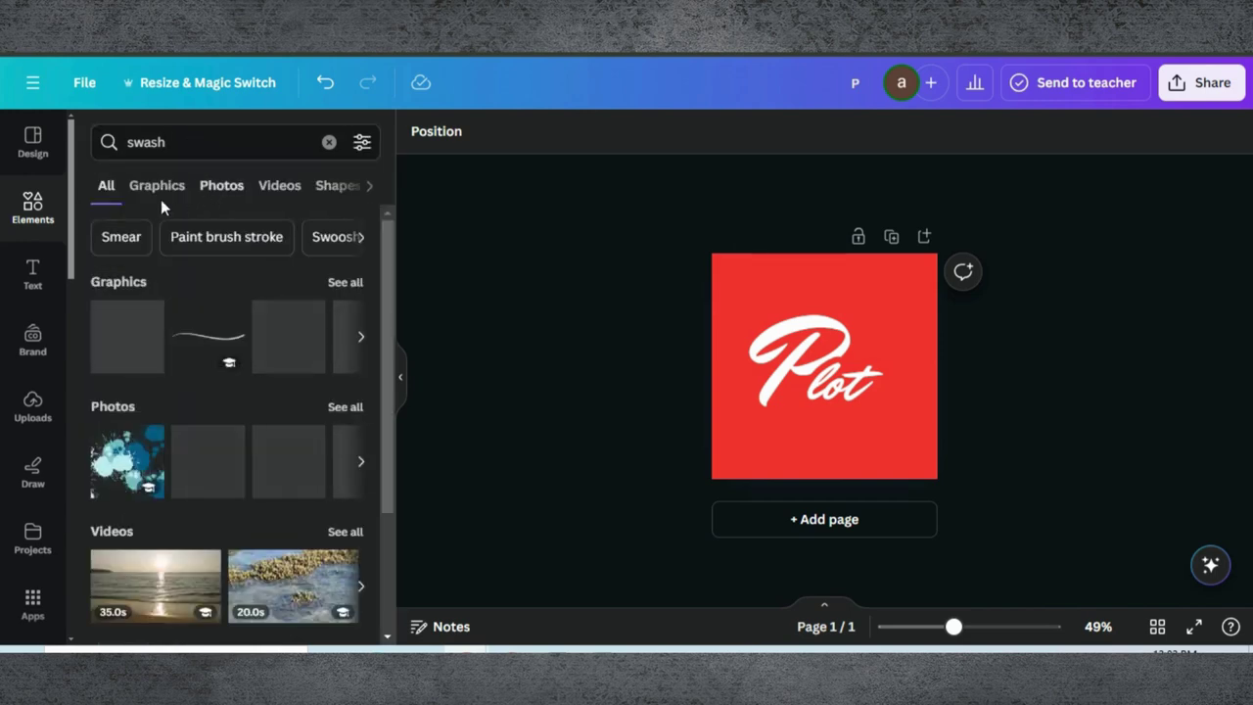
left_click(150, 188)
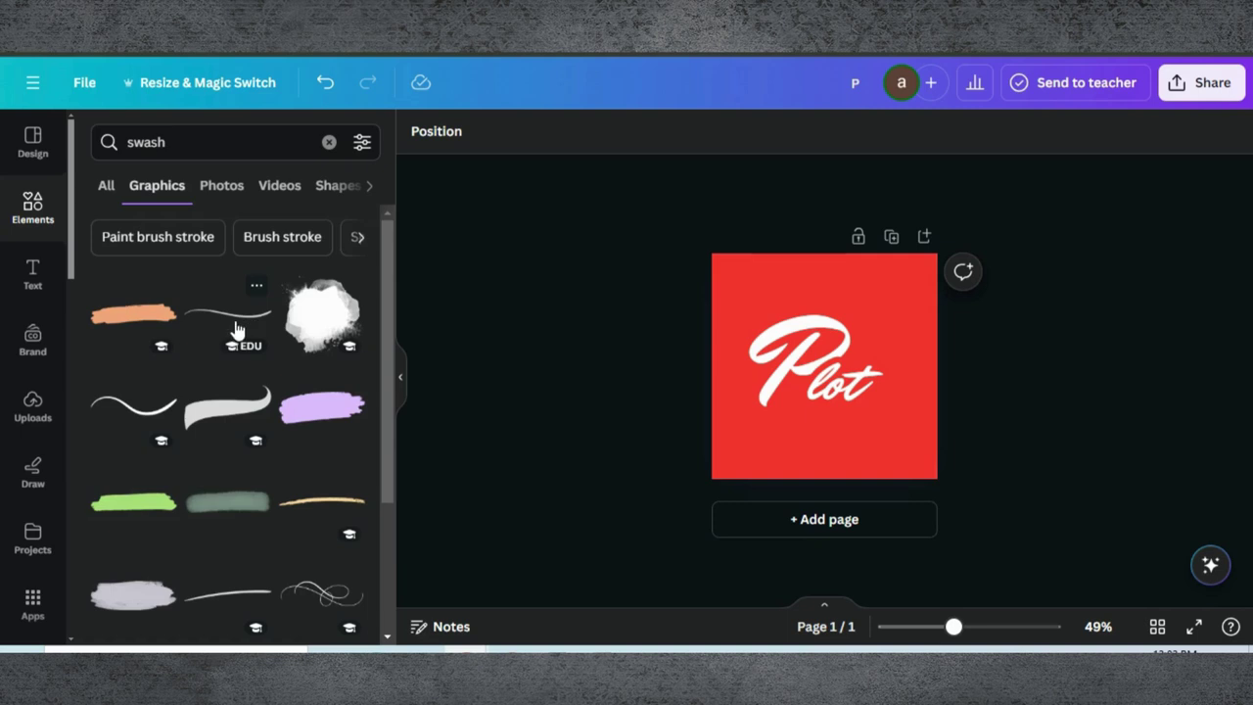
left_click(141, 406)
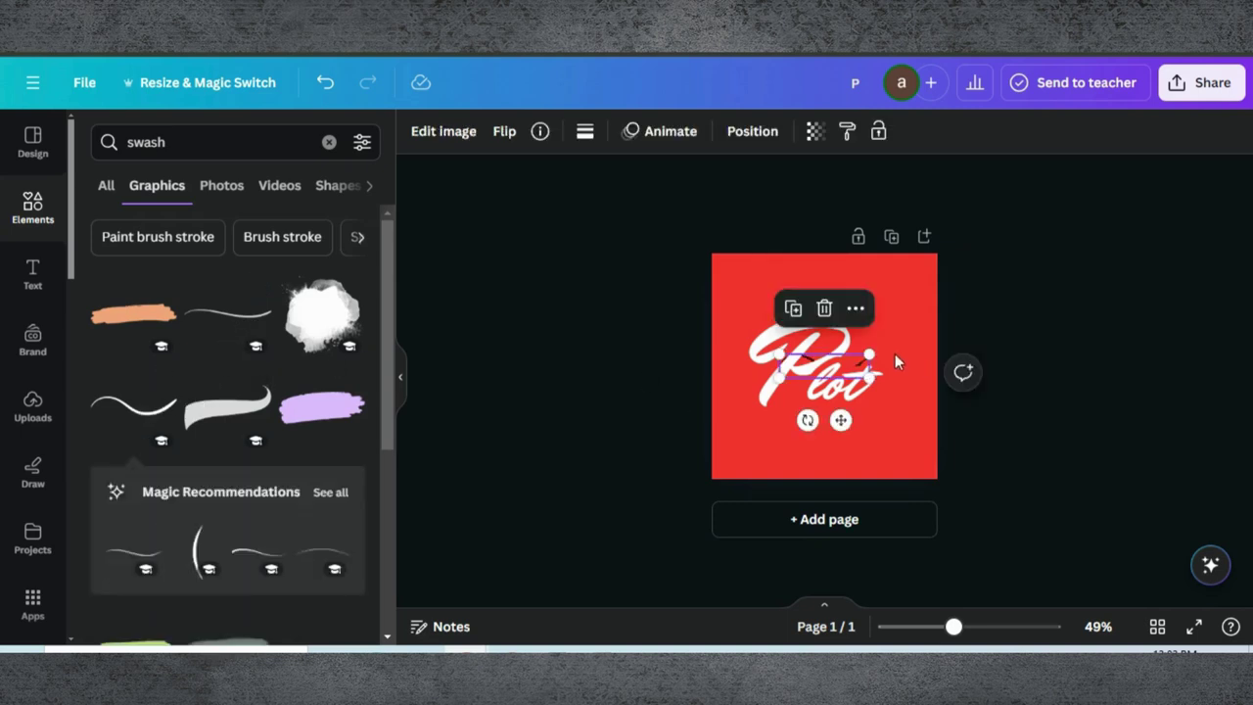
Size the swash to about 297 px wide across the lower part of "Plot" and colour it red.
left_click_drag(853, 376, 878, 397)
left_click(583, 133)
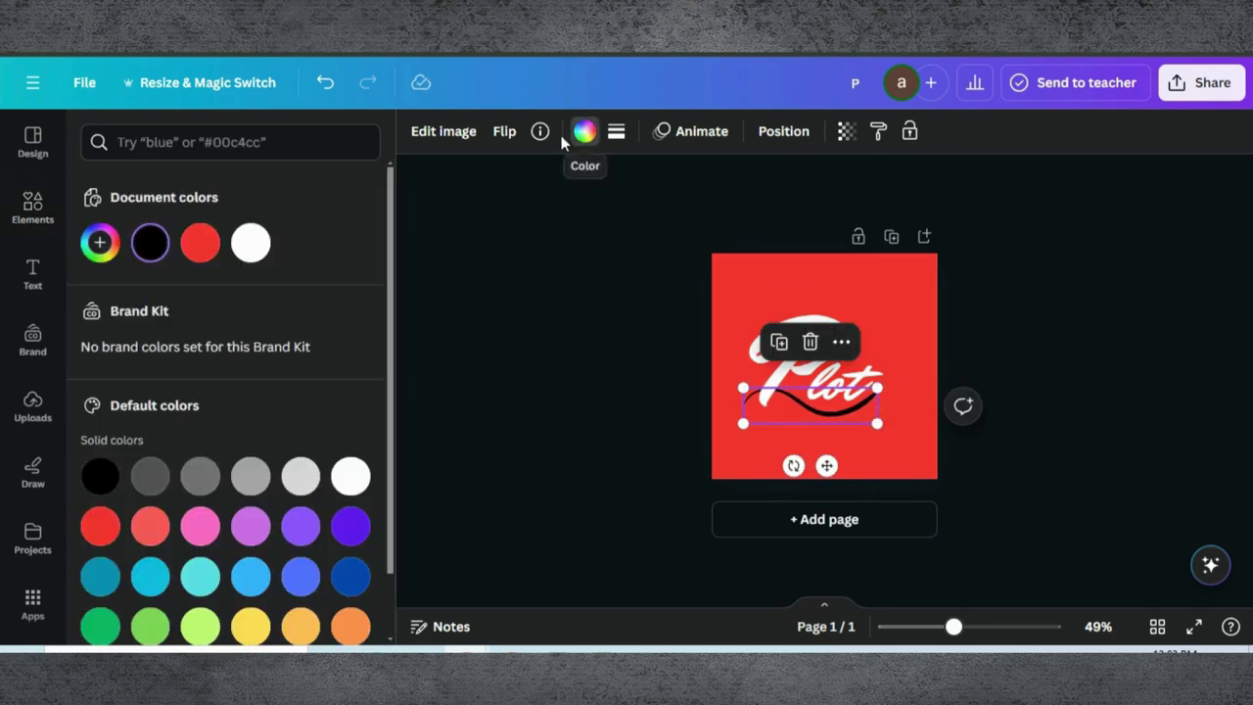
left_click(201, 243)
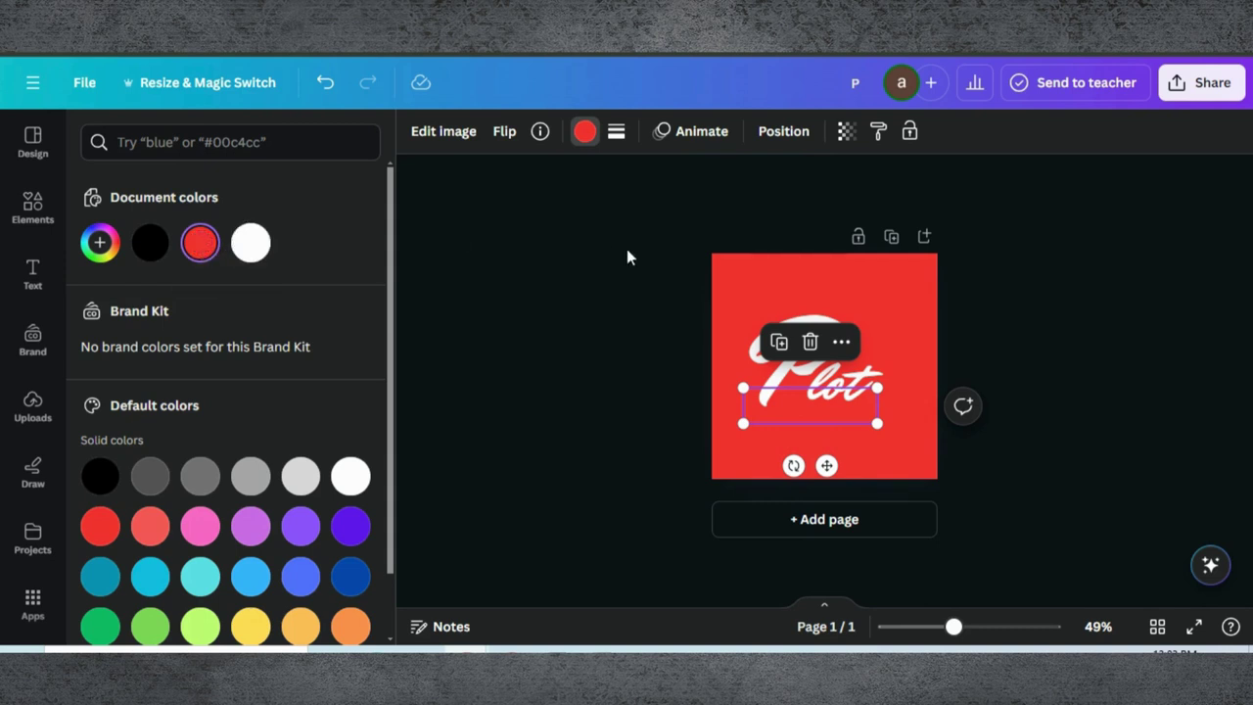
Move the red swash to the front of the layer order, above "lot" and "P".
left_click(786, 134)
left_click(305, 137)
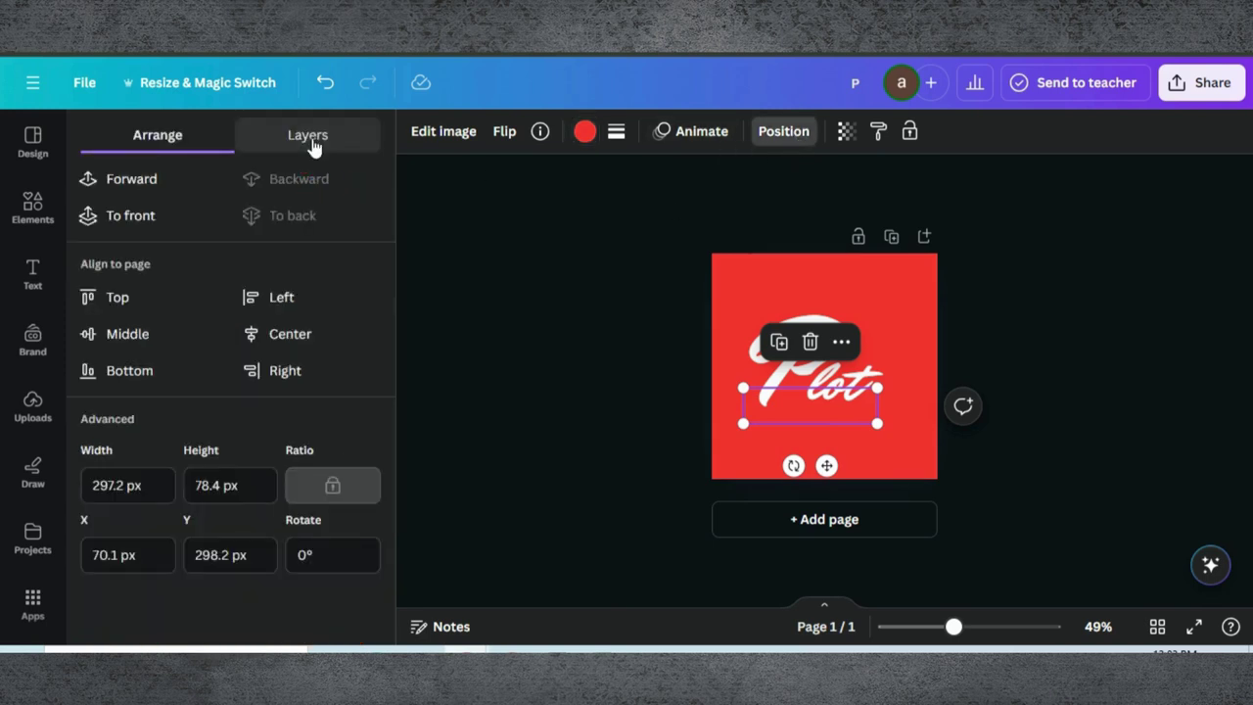
left_click_drag(215, 372, 215, 251)
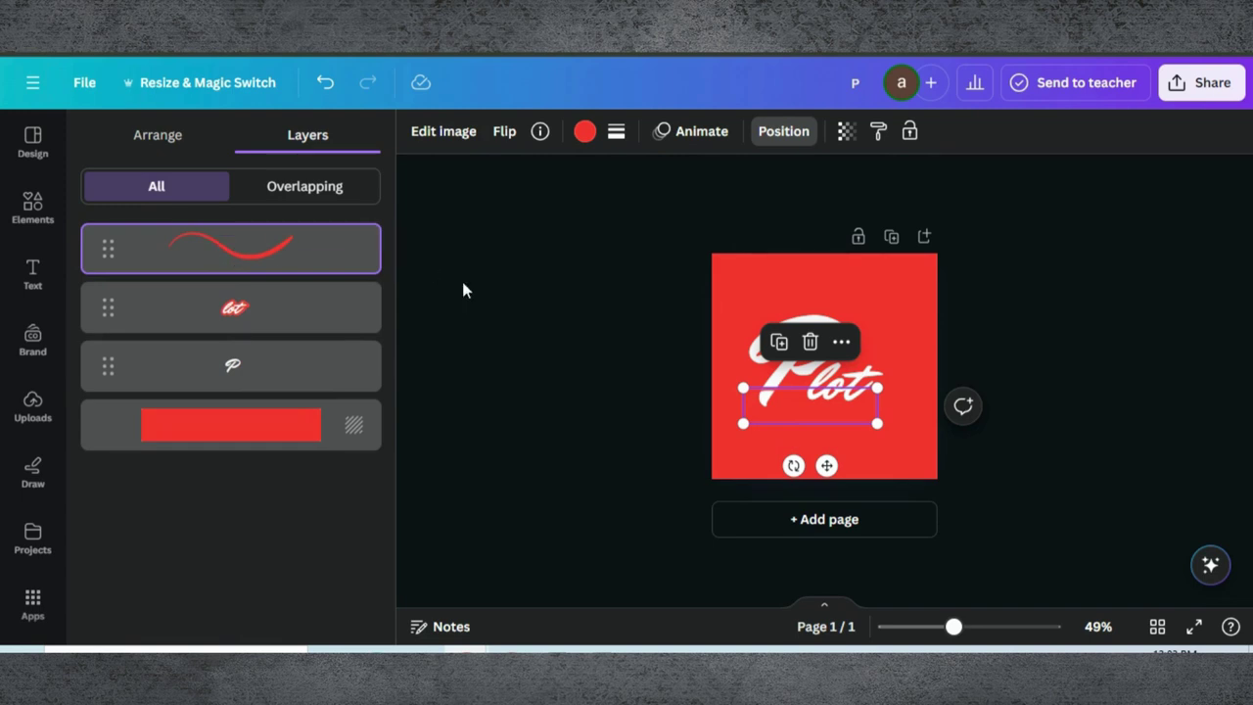
Add a second copy of the recently used wavy swash, place it over the red swash below "Plot" and colour it white.
left_click(33, 208)
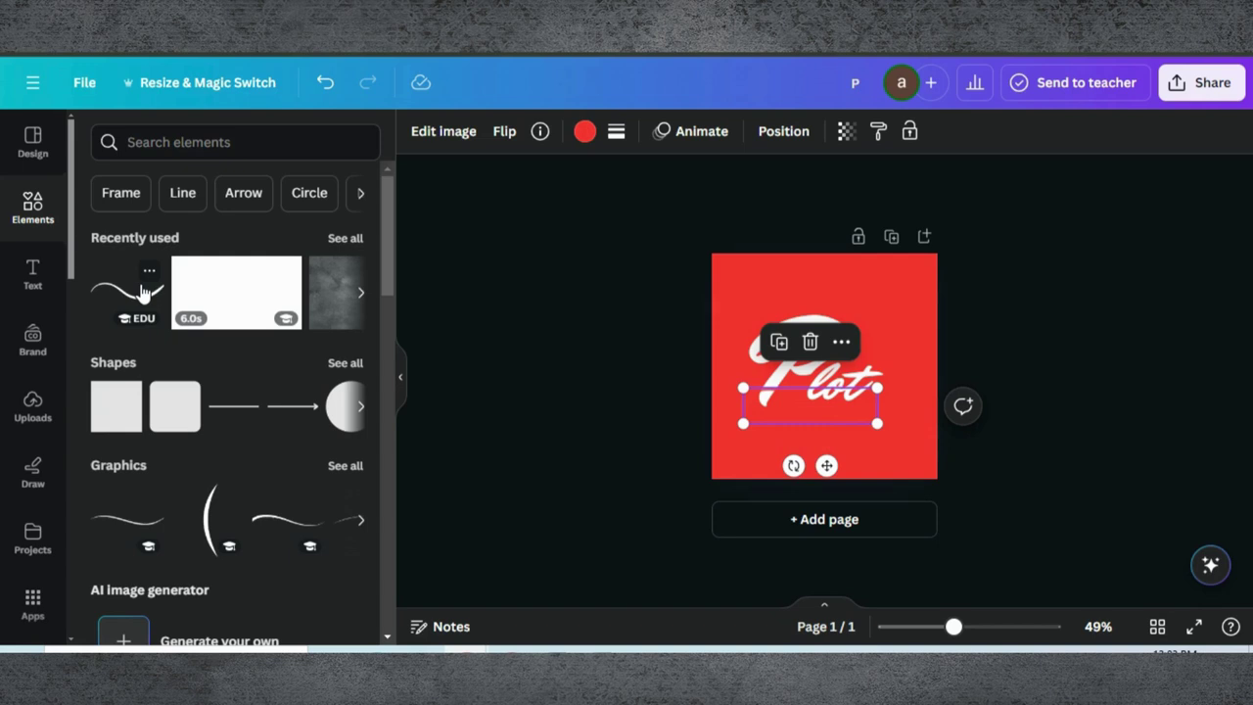
left_click(141, 292)
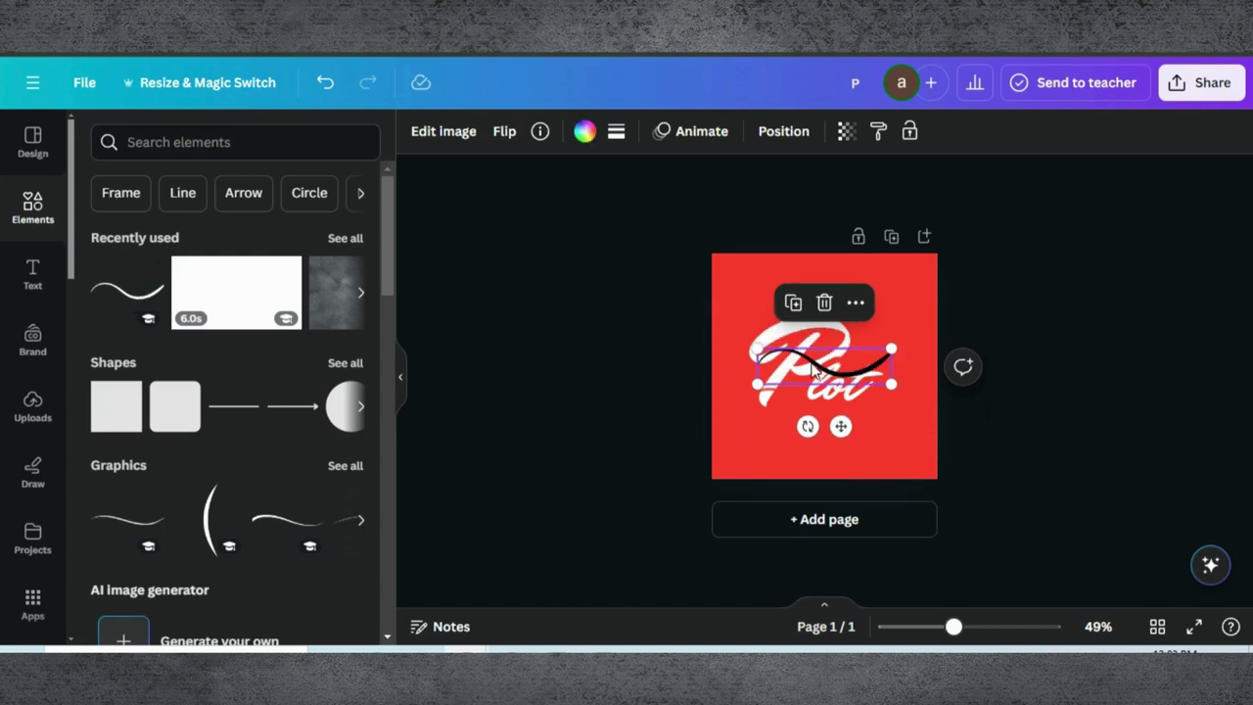
left_click_drag(813, 365, 795, 400)
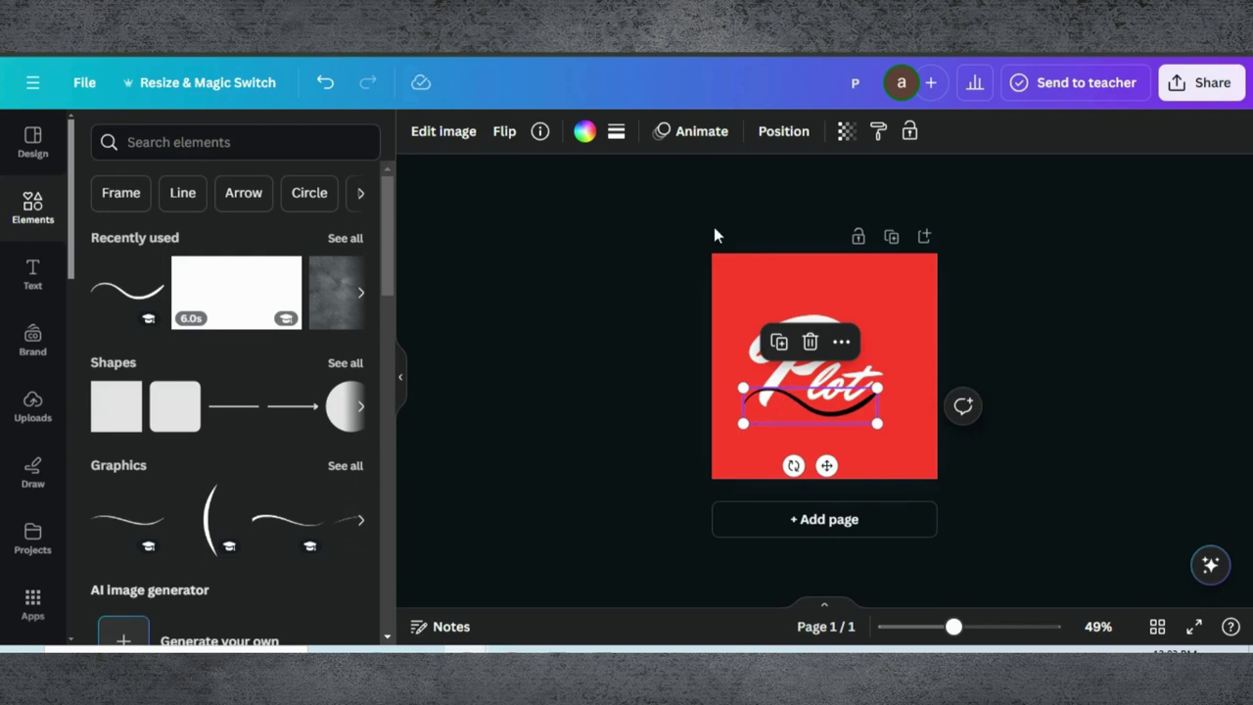
left_click(585, 131)
left_click(251, 243)
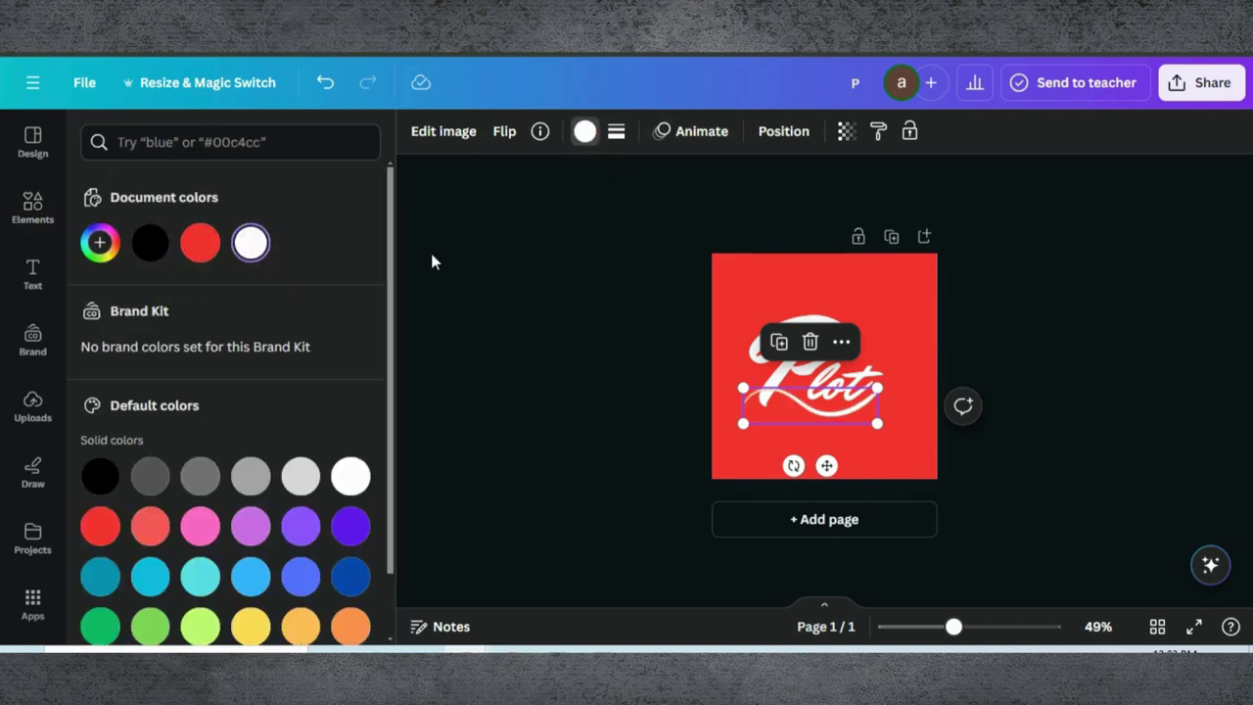
Nudge the white swash slightly upward beneath "lot" and deselect it.
left_click(837, 418)
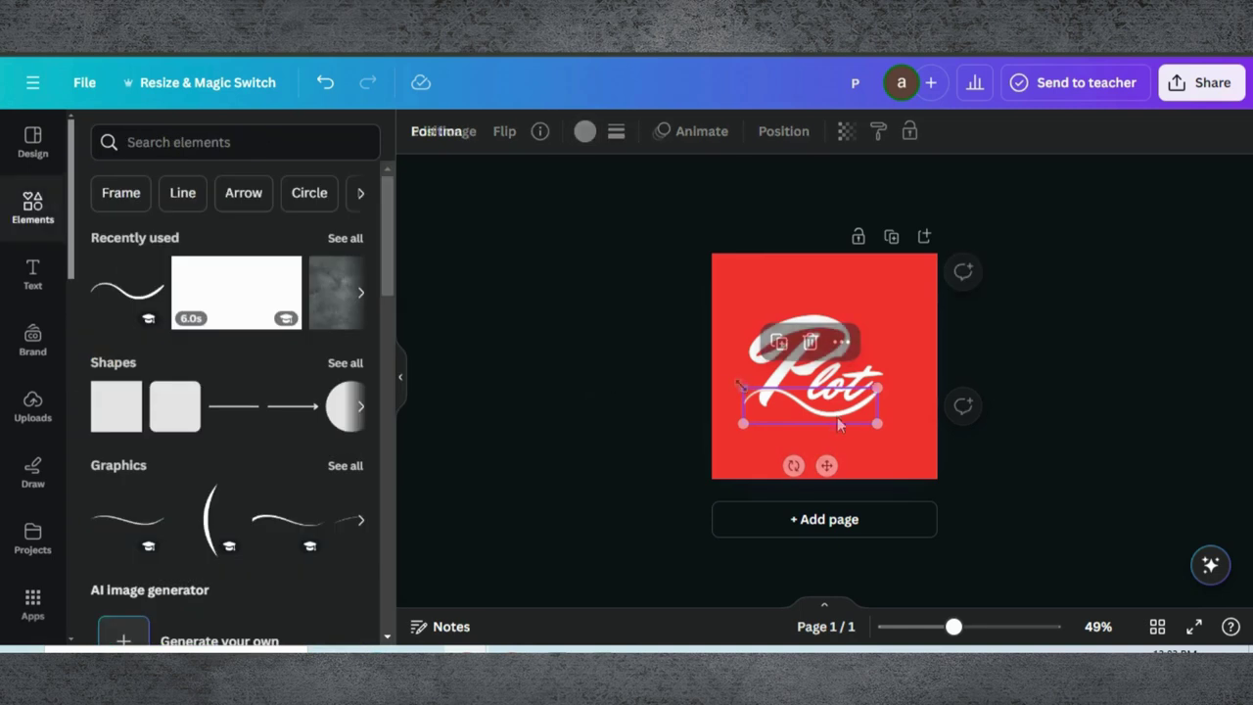
key("Escape")
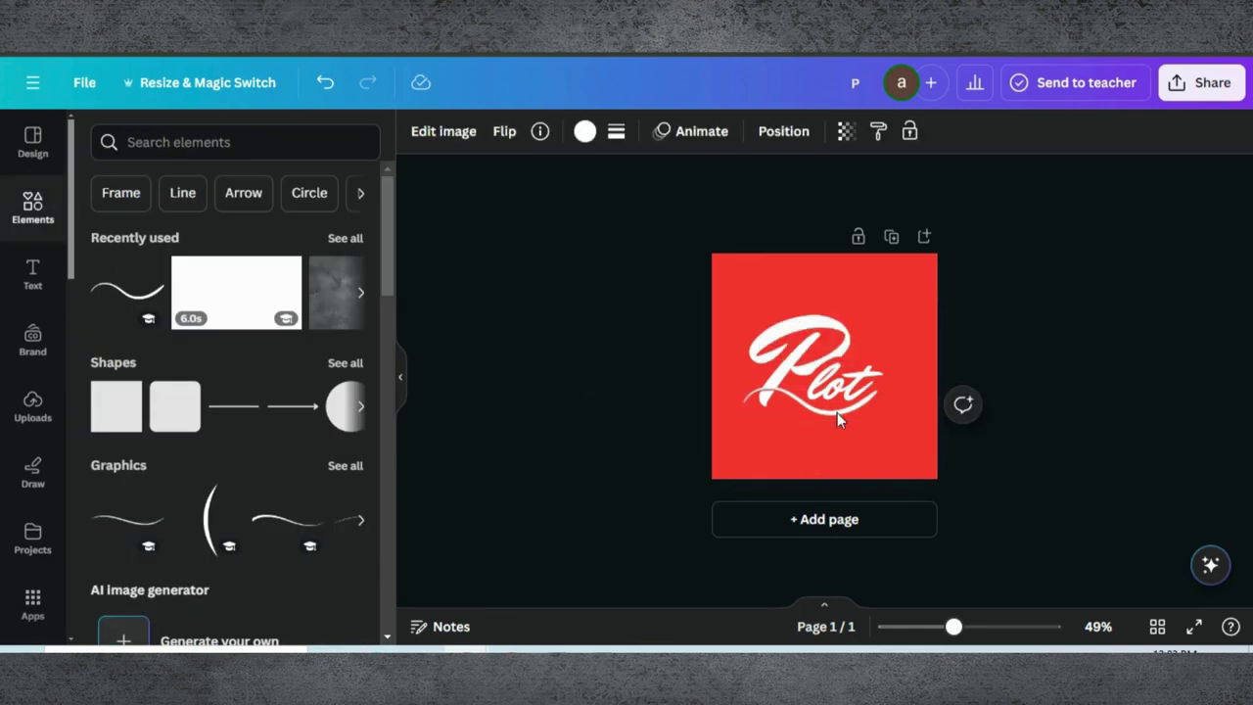
left_click(837, 412)
left_click(837, 412)
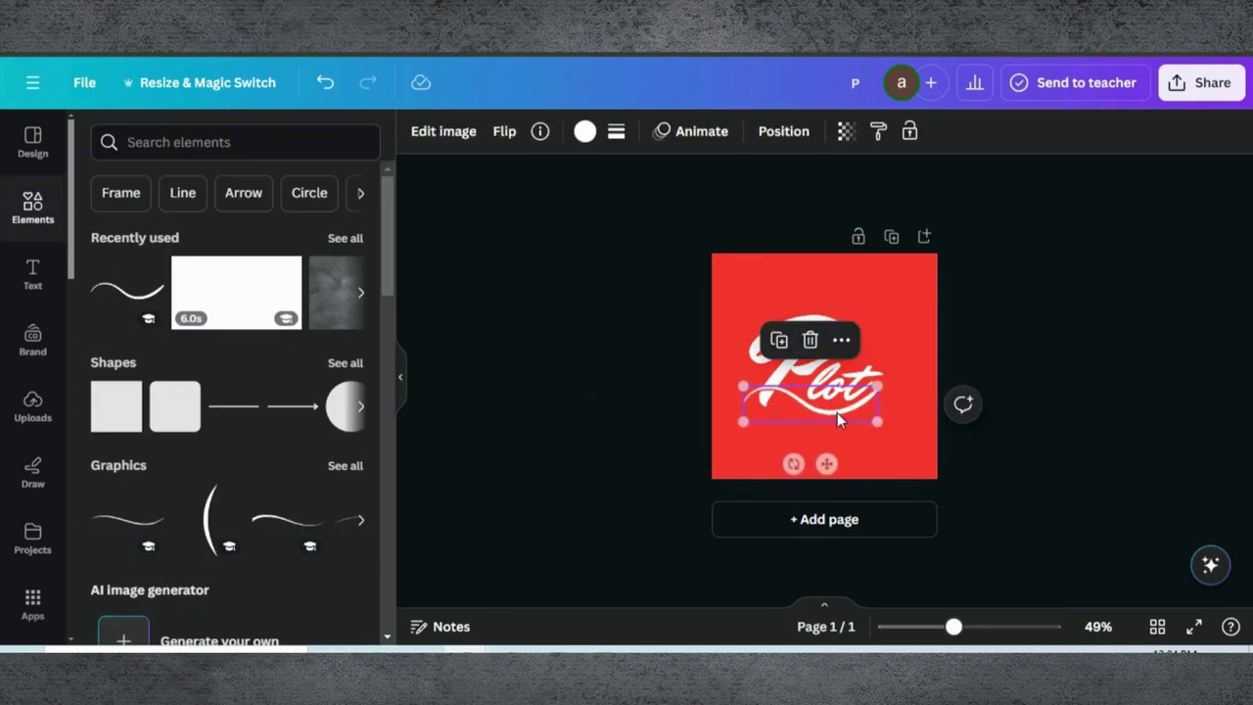
left_click(836, 412)
left_click(837, 412)
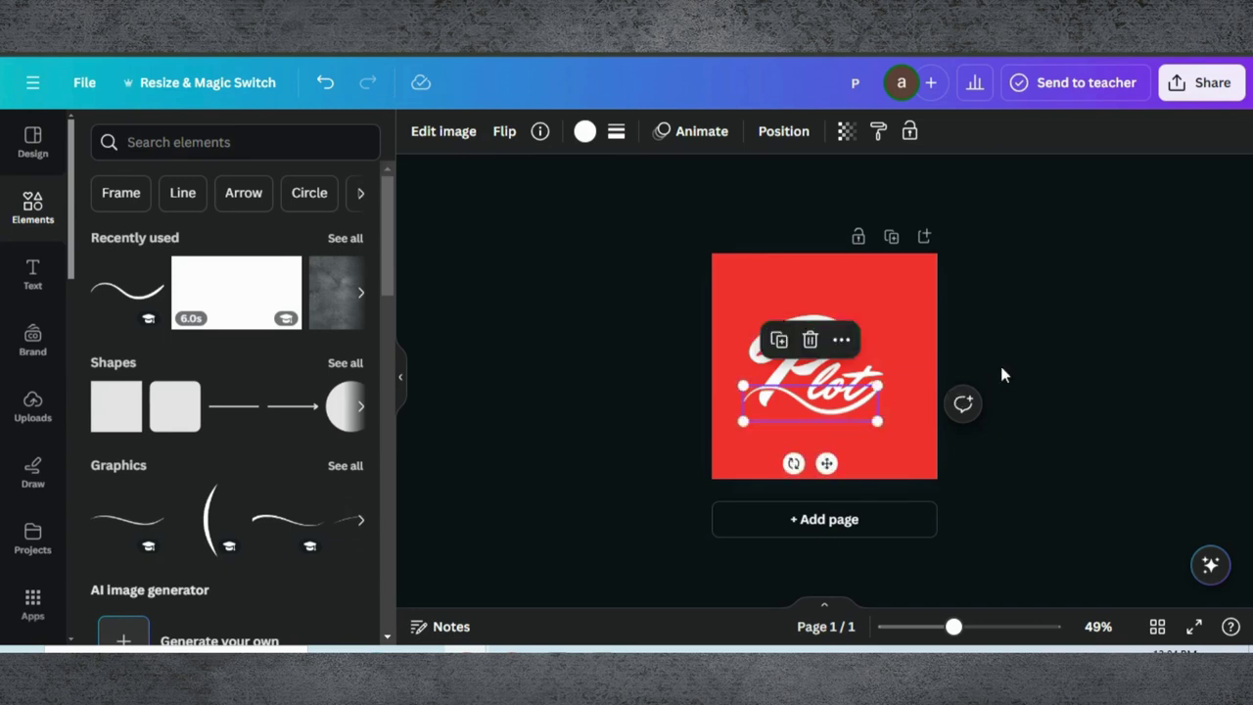
left_click(1036, 359)
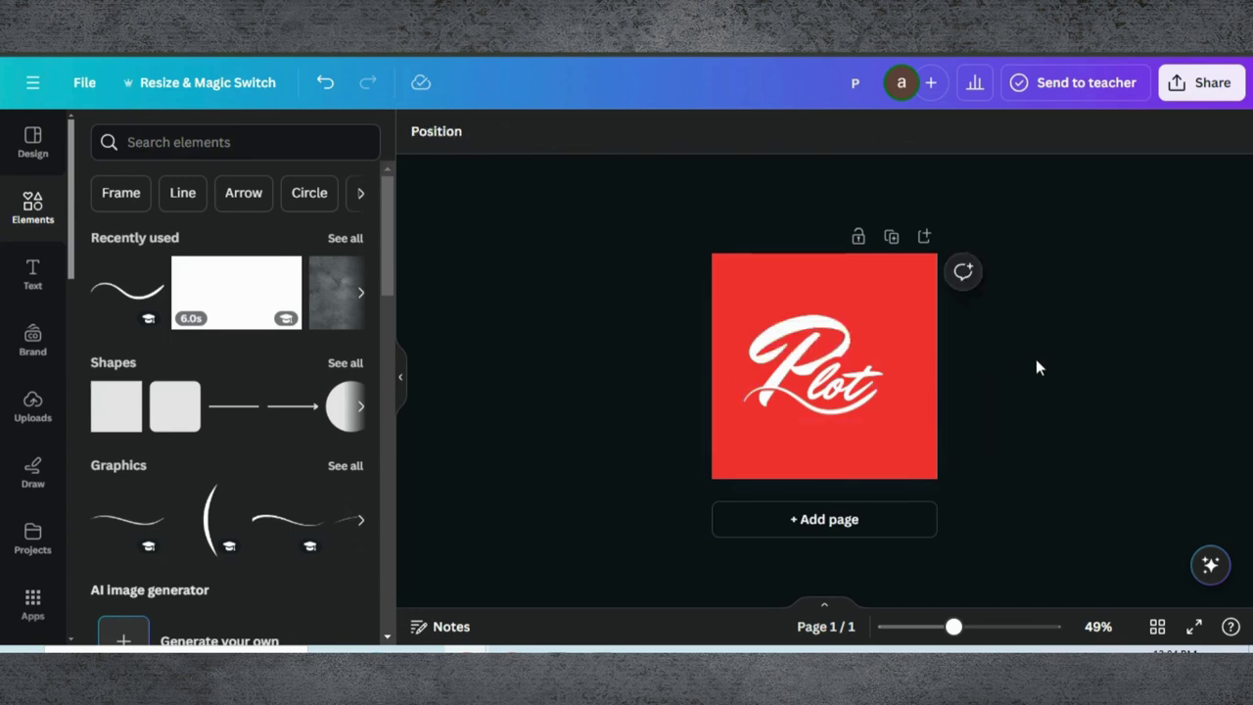
Add a second page to the design and set its background to black.
left_click(801, 521)
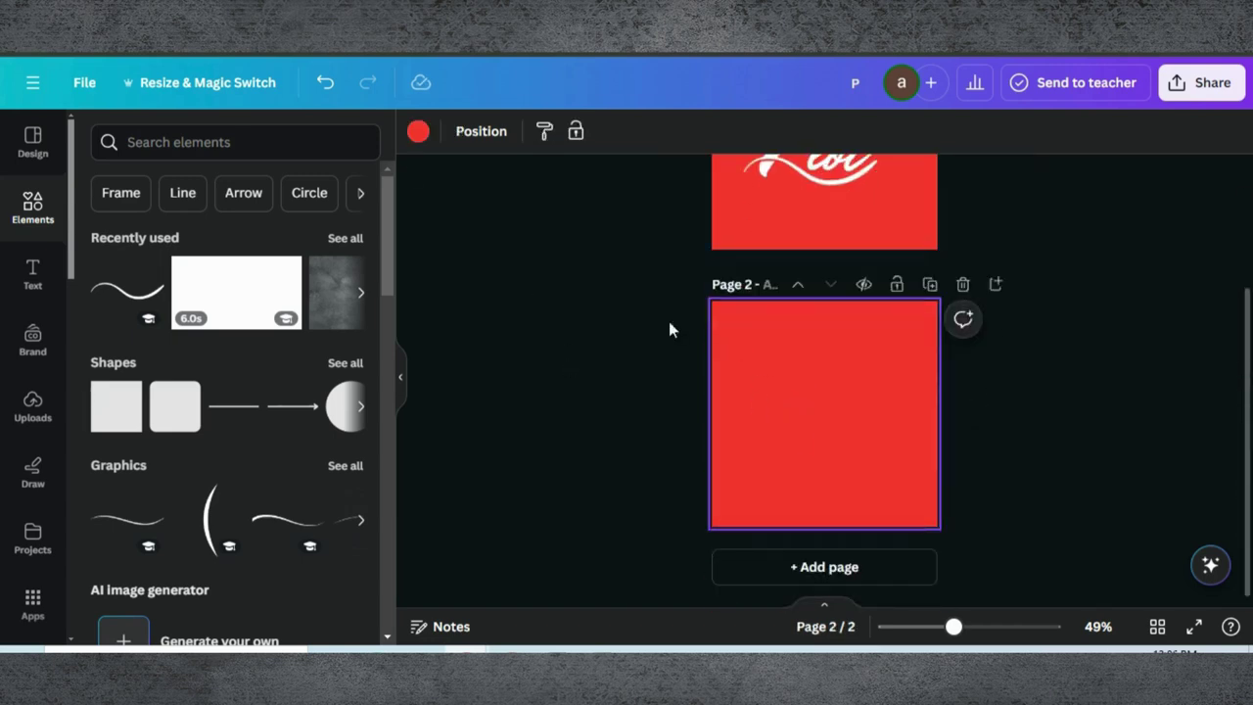
left_click(418, 131)
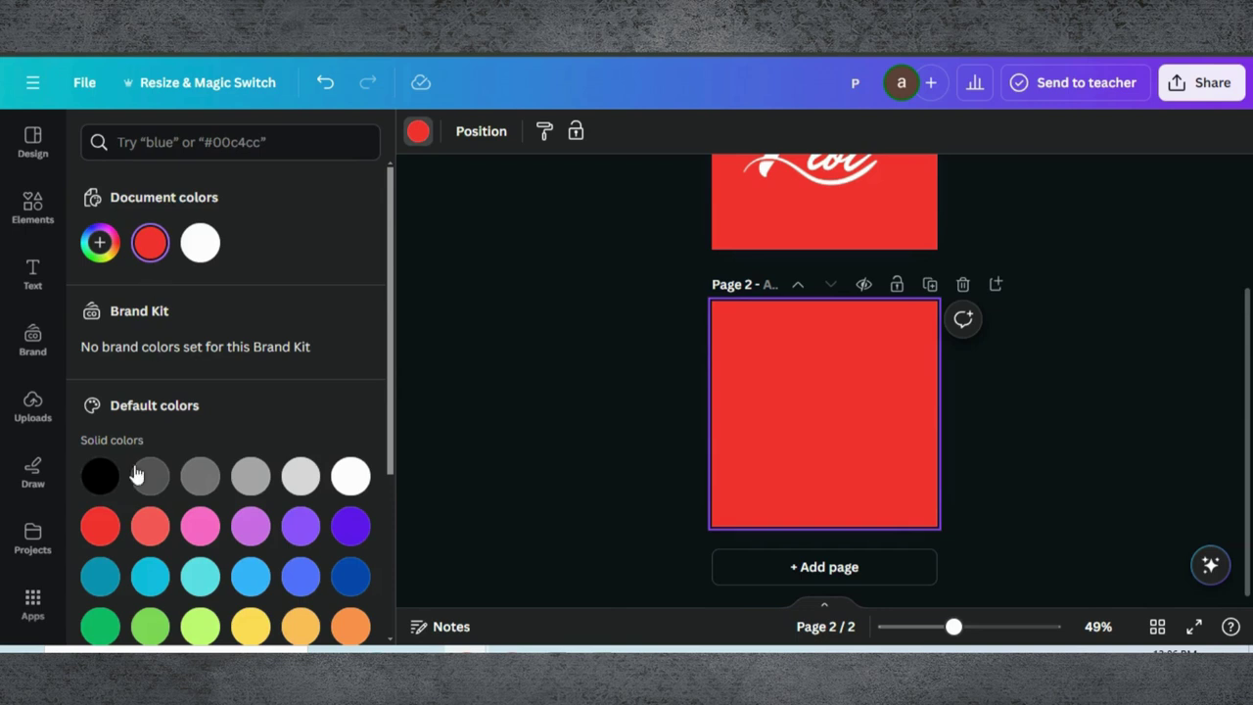
left_click(101, 477)
left_click_drag(954, 630, 967, 628)
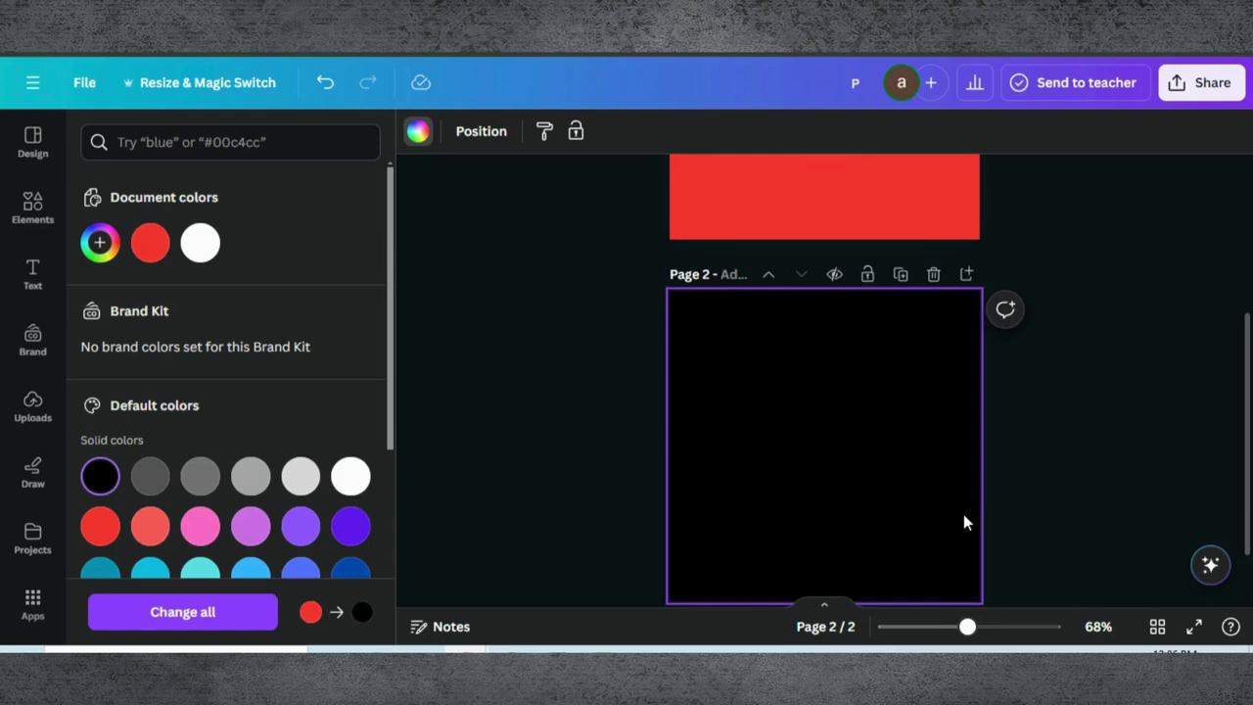
scroll(963, 522, "down", 2)
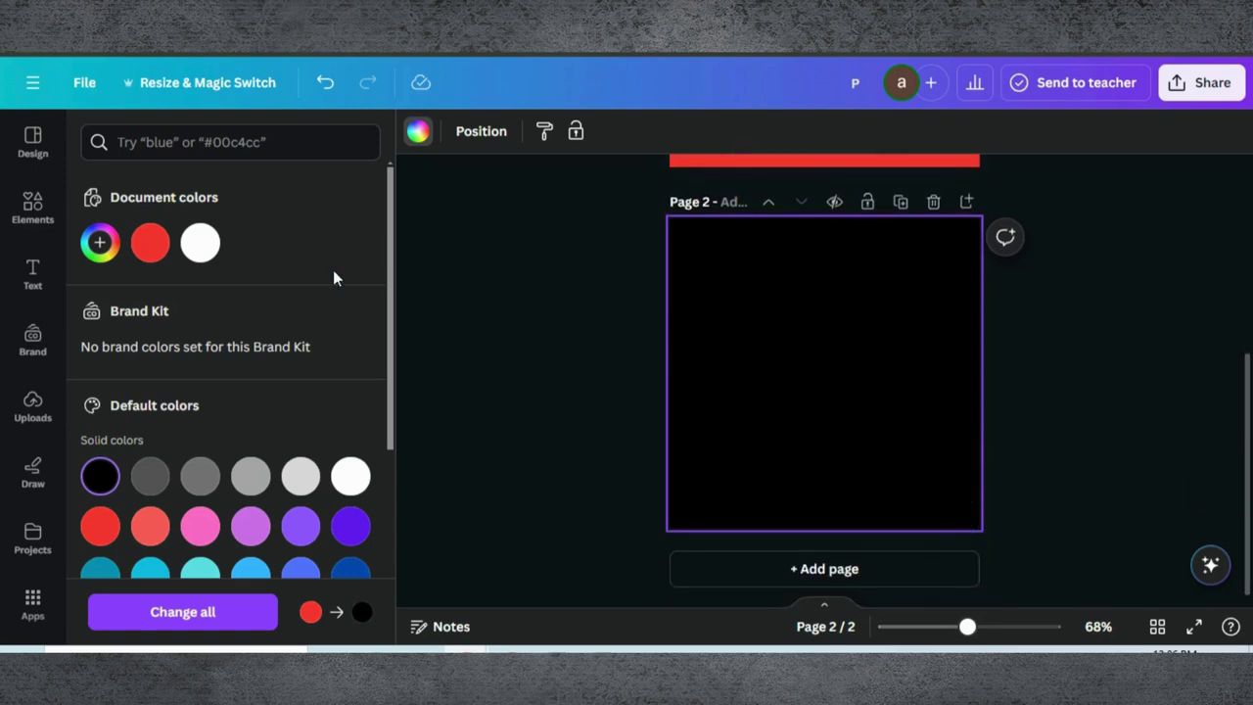
Add a heading reading "F" on the black page and enlarge it to size 105.
left_click(33, 274)
left_click(195, 323)
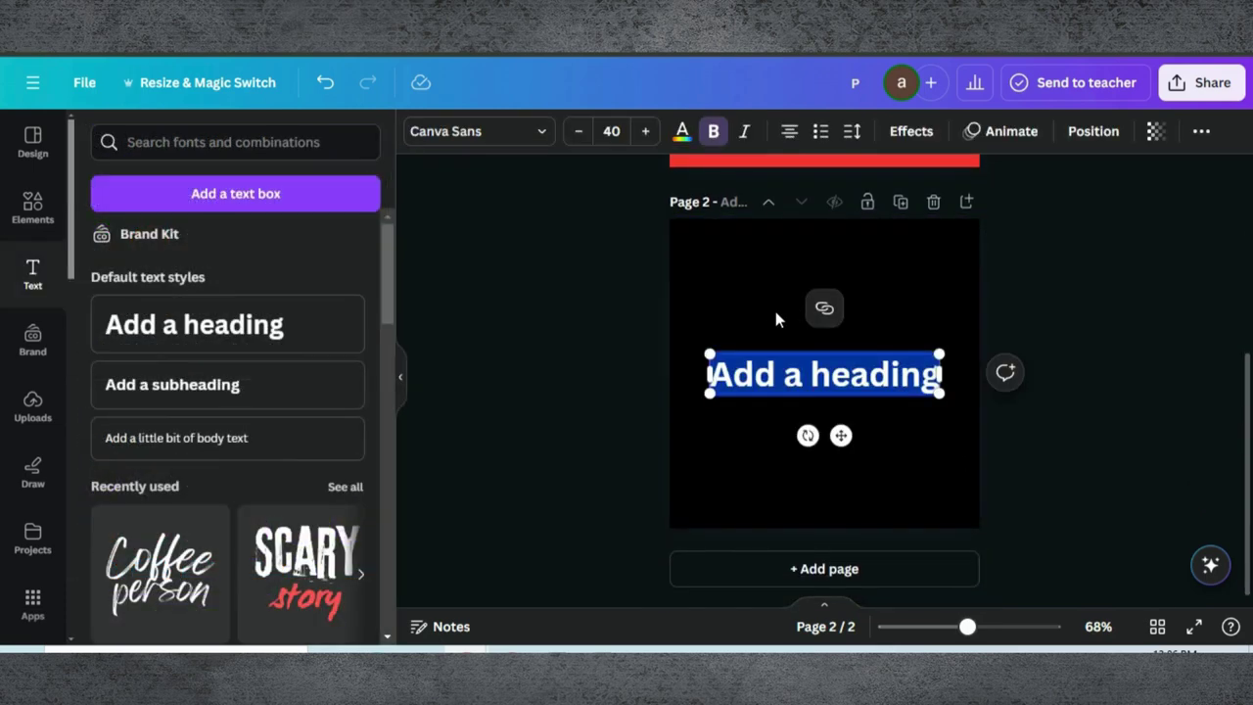
type("A")
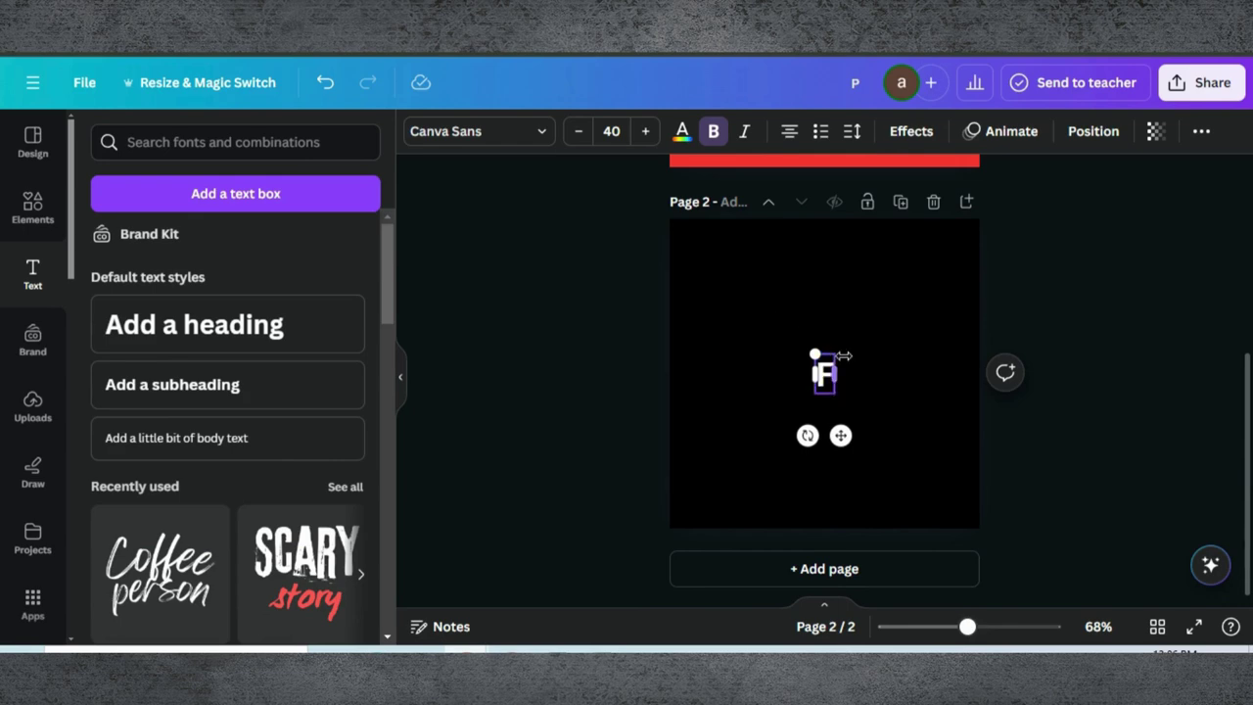
left_click_drag(820, 356, 783, 289)
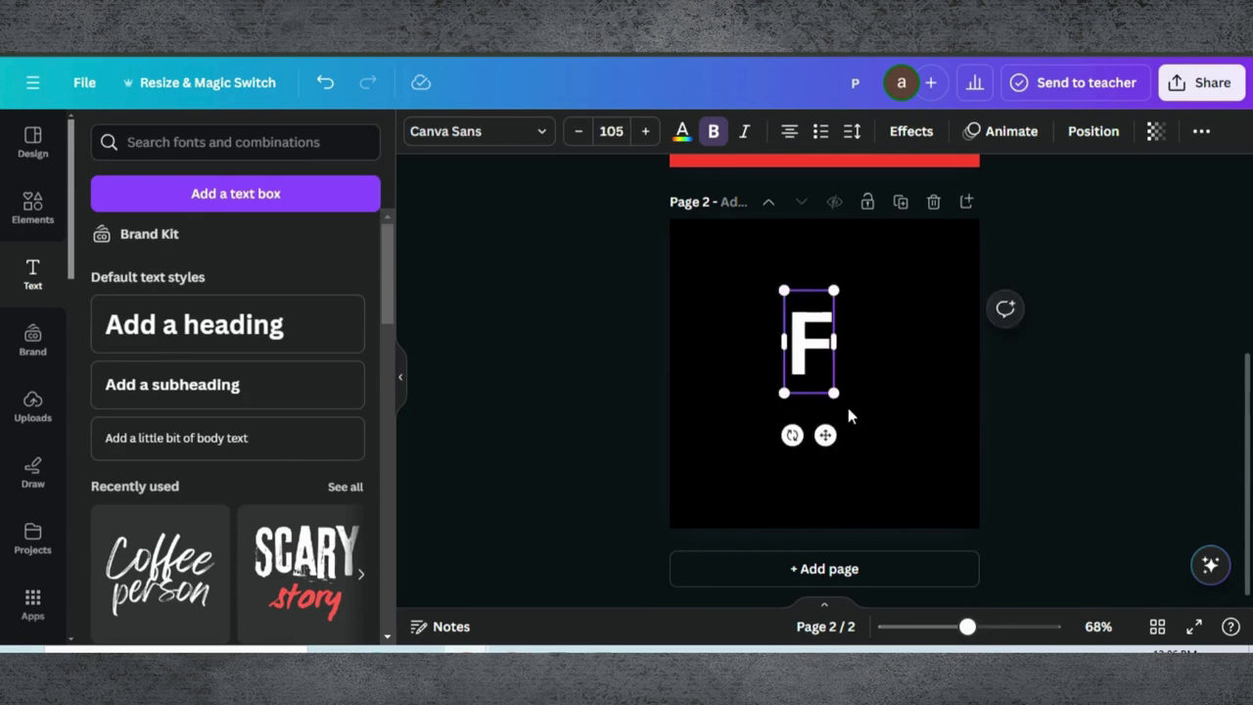
left_click(849, 416)
Duplicate the "F", change the copy to "riends" on a single line, and place the "F" in front of it.
left_click(810, 343)
left_click(778, 244)
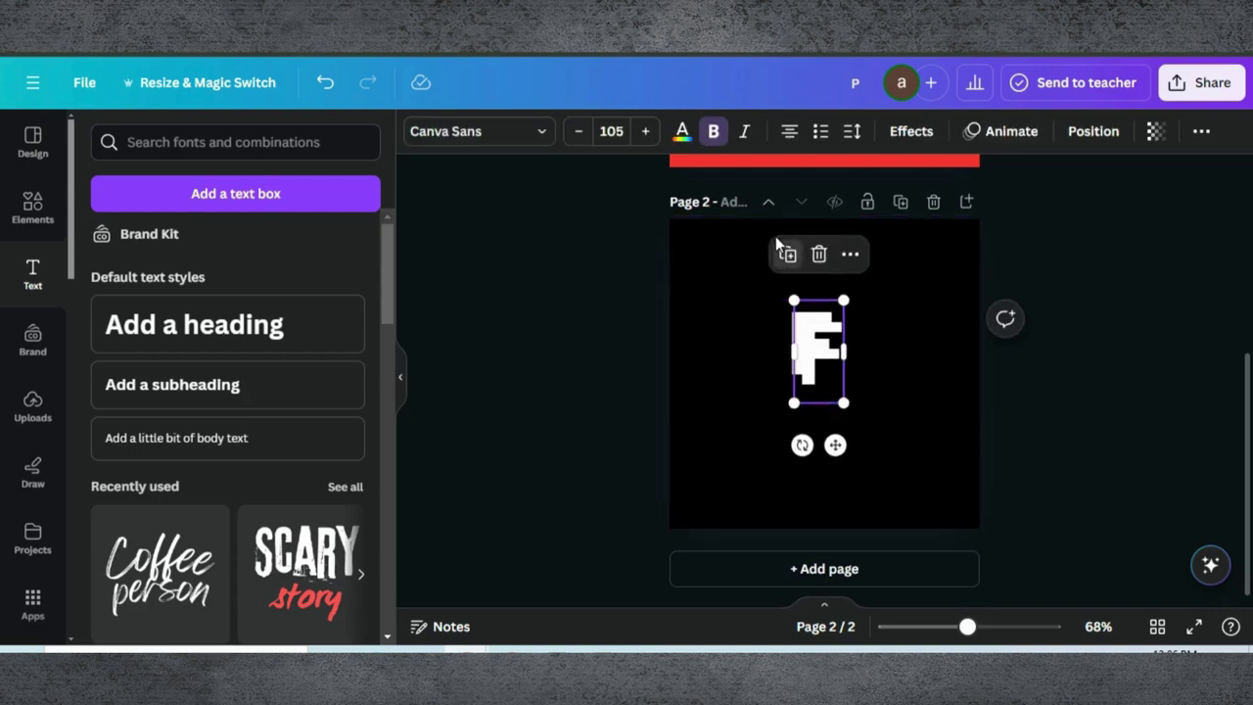
left_click_drag(839, 370, 875, 425)
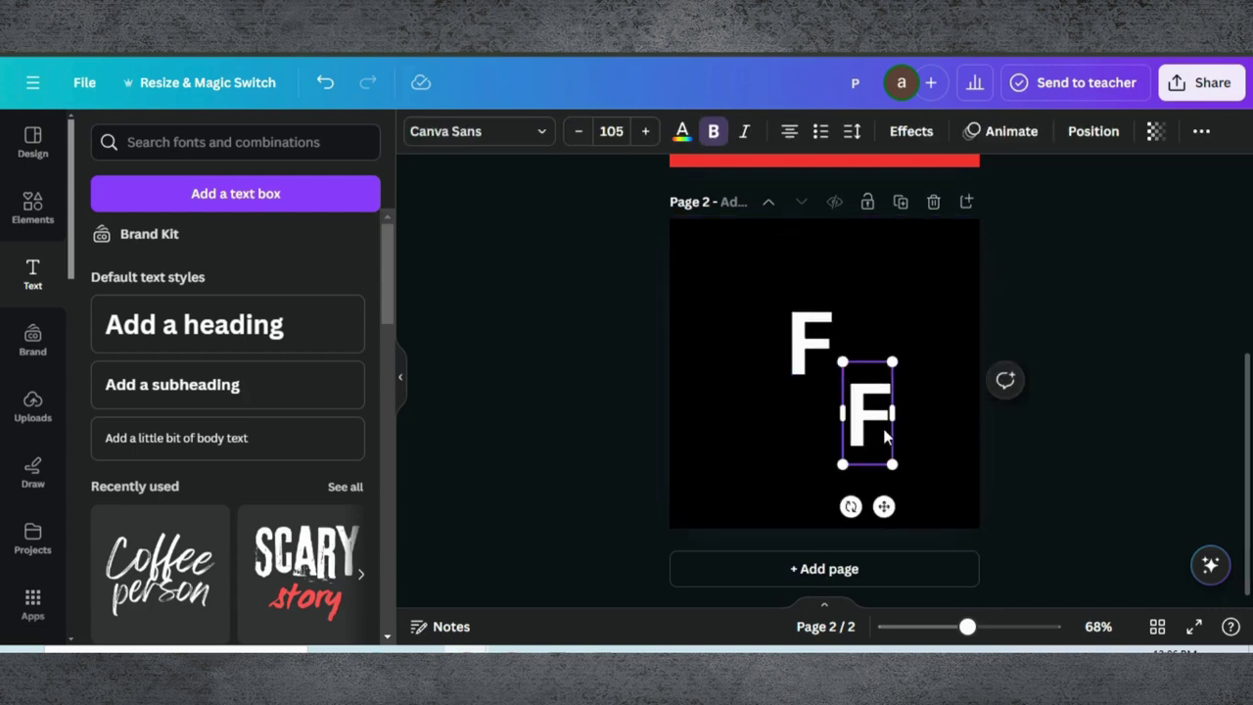
double_click(886, 428)
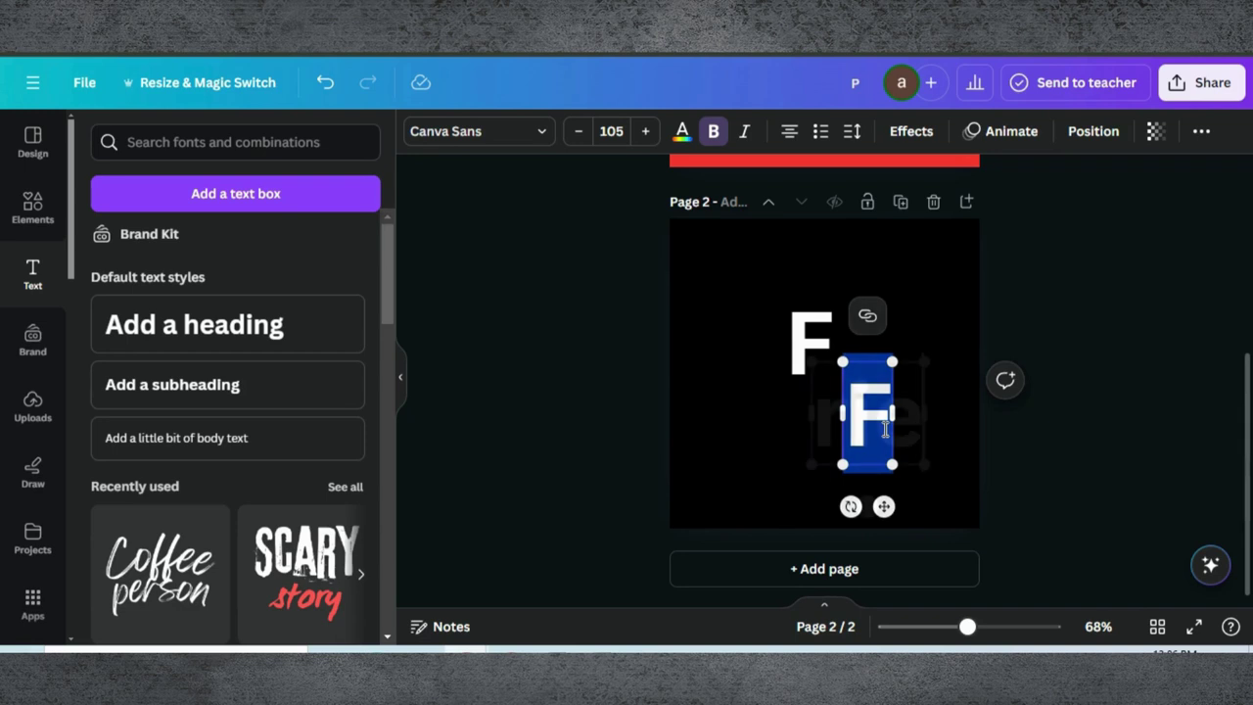
type("riend")
key("Return")
type("s")
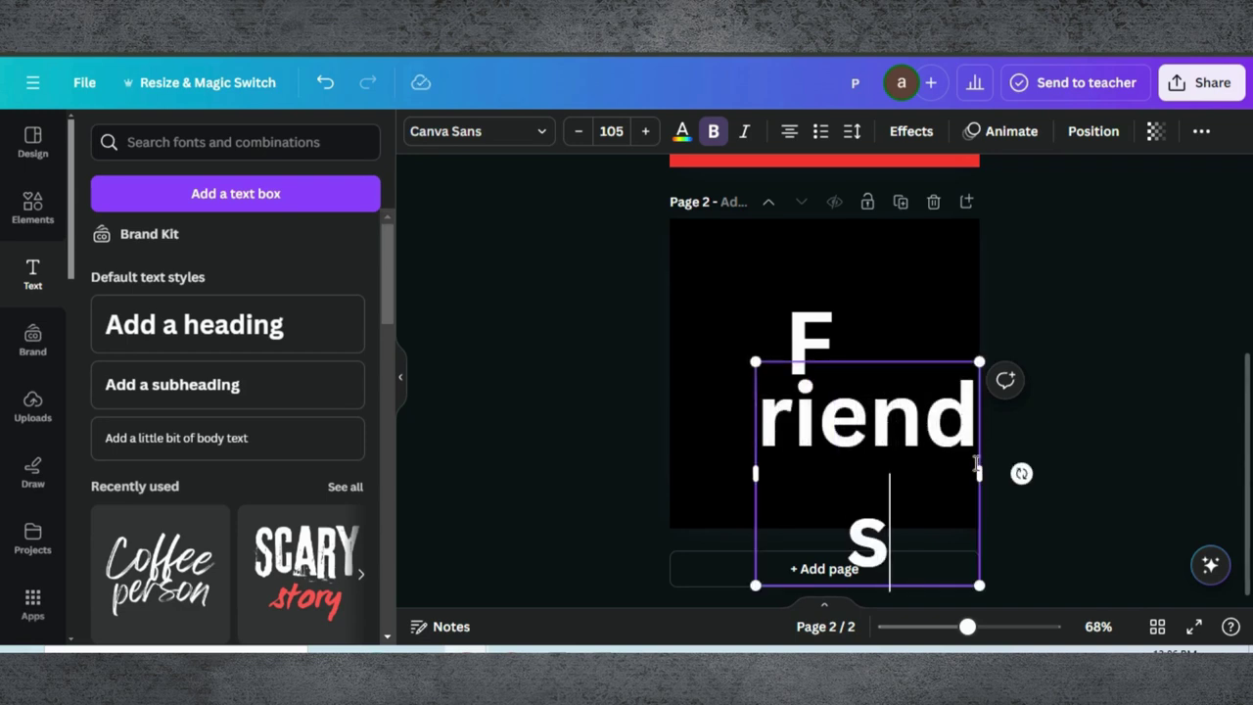
left_click_drag(982, 475, 1032, 427)
left_click_drag(806, 322, 734, 352)
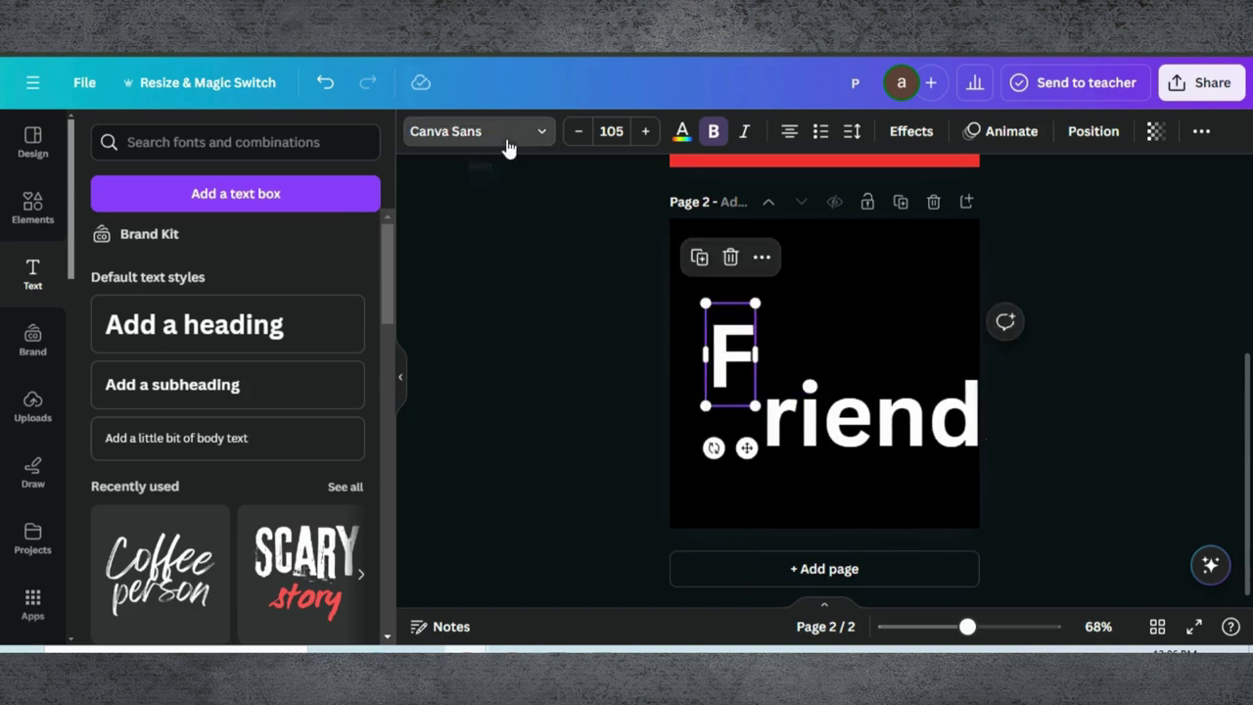
Change the "F" to the Feeling Passionate font and enlarge it to size 133.
left_click(475, 131)
type("mr")
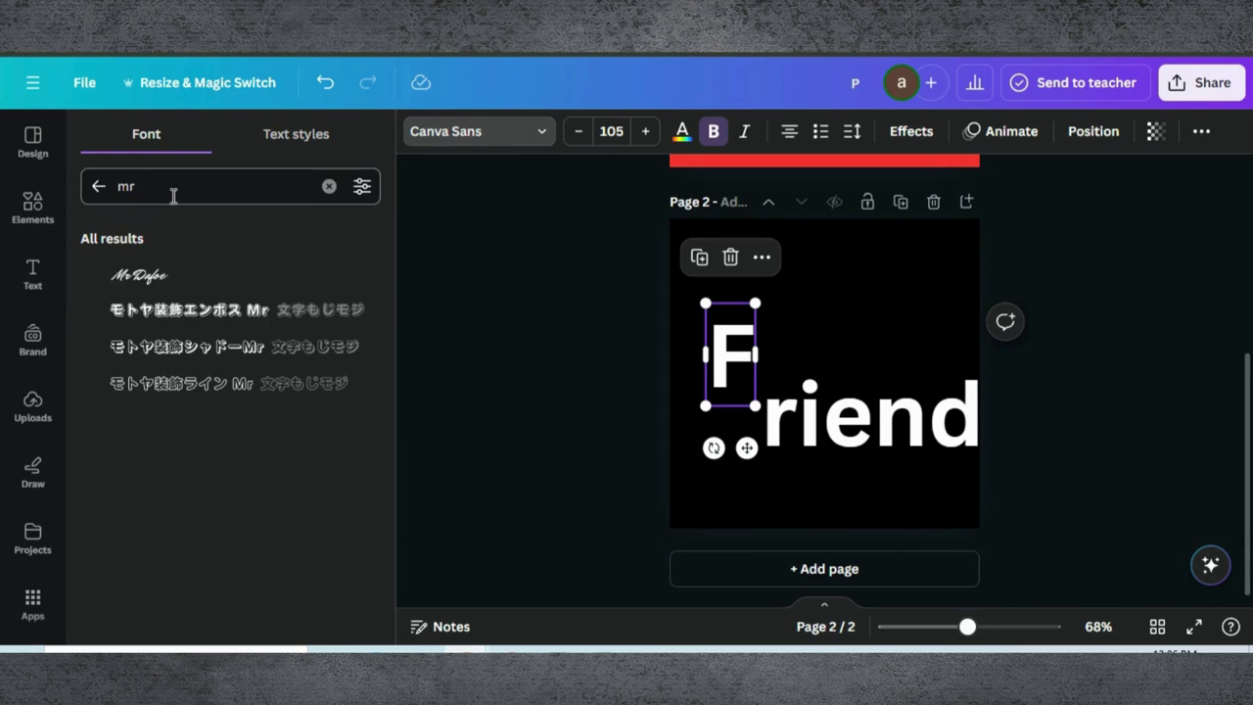
key("ctrl+a")
type("fe")
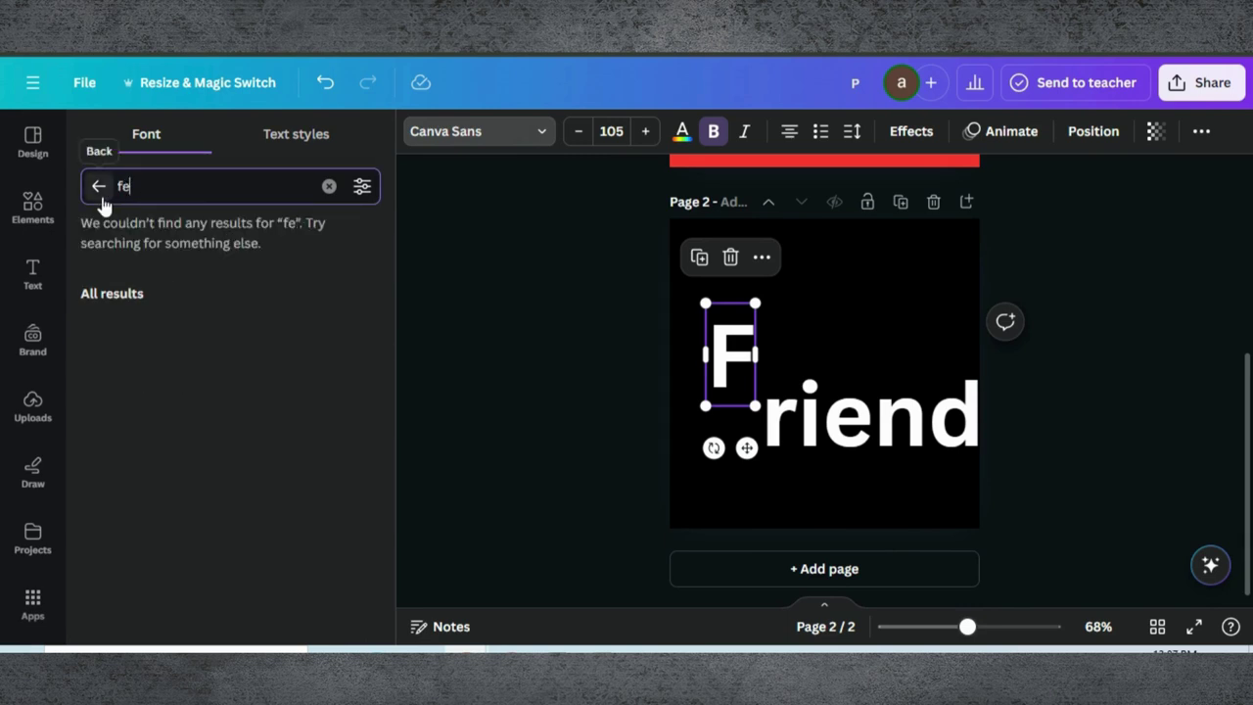
type("eling")
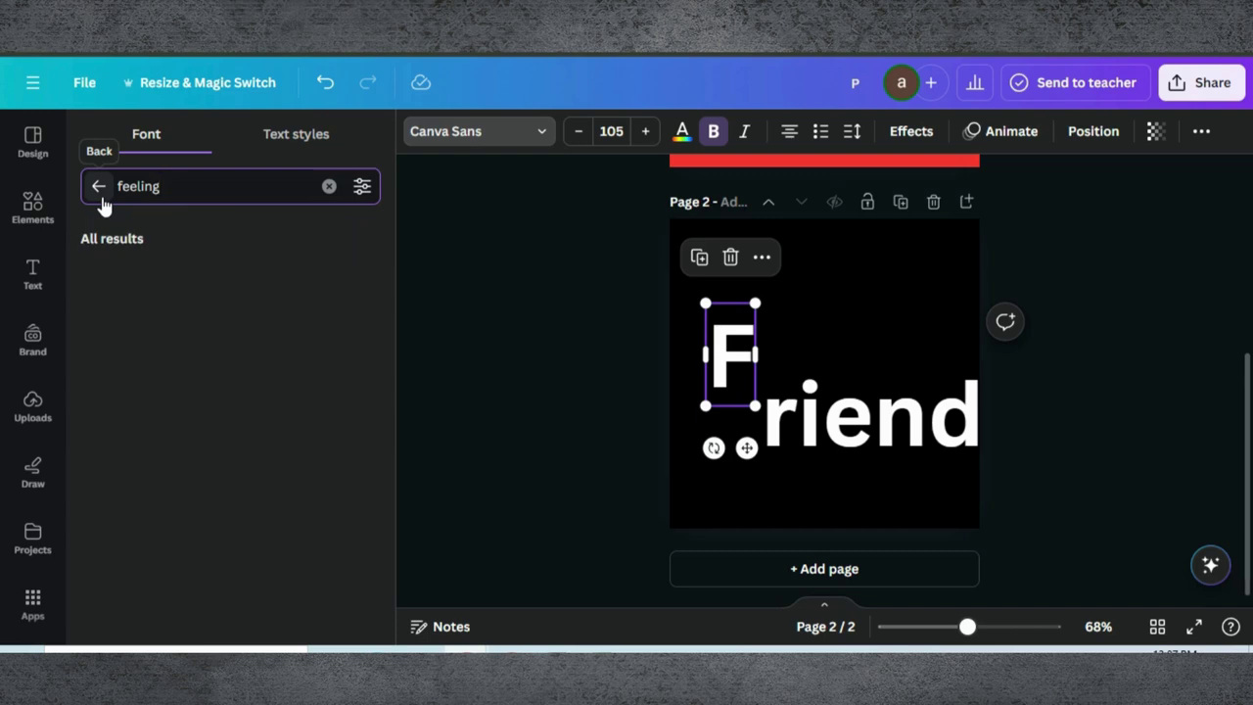
left_click(204, 277)
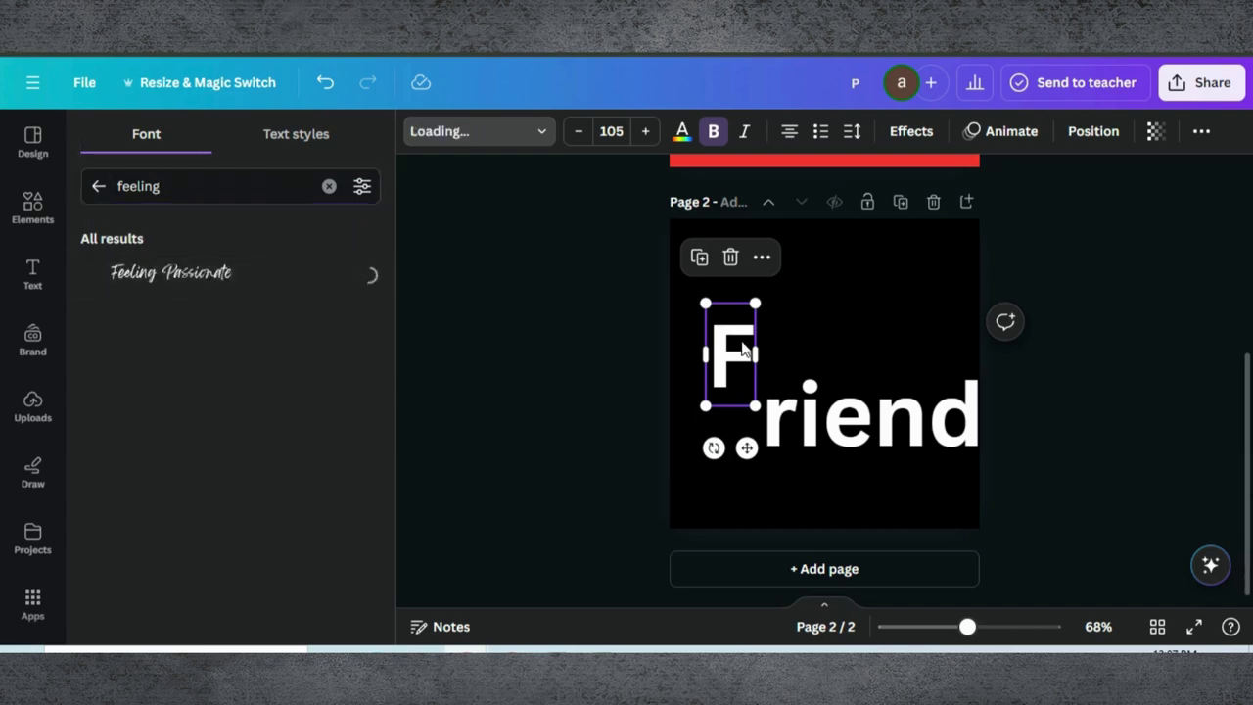
left_click_drag(753, 409, 769, 436)
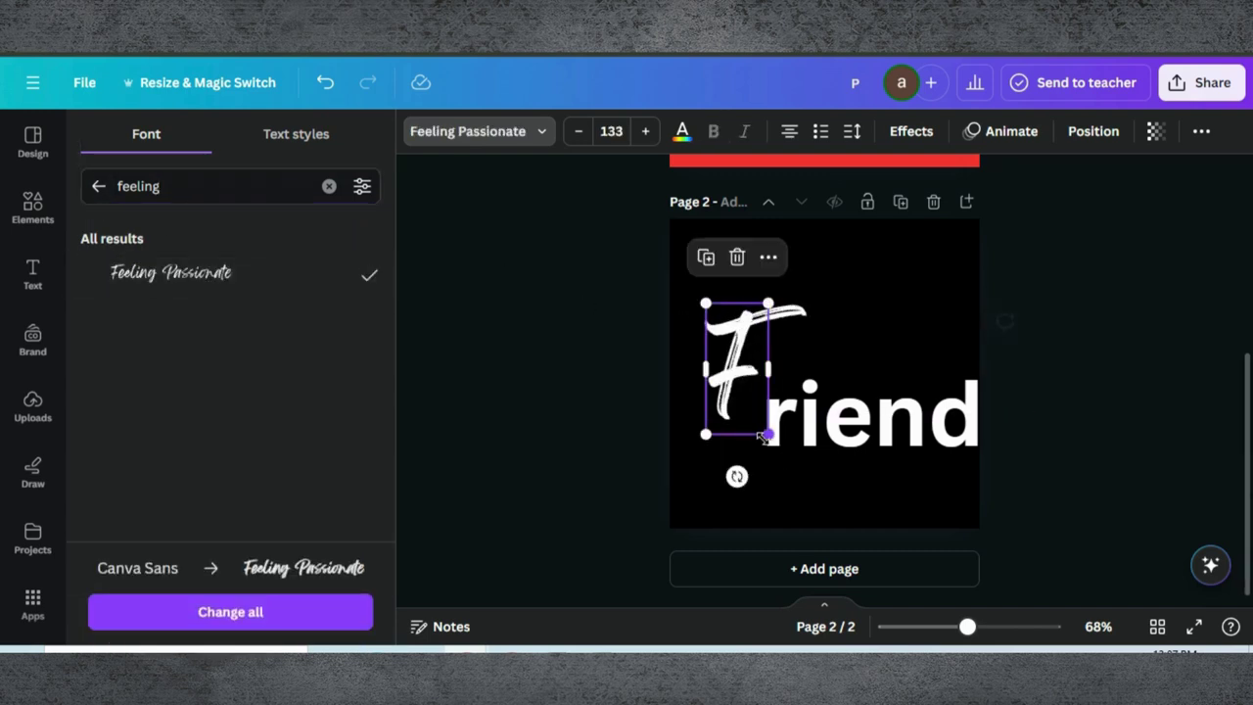
Change "riends" to the Feeling Passionate font.
left_click(872, 416)
left_click(542, 134)
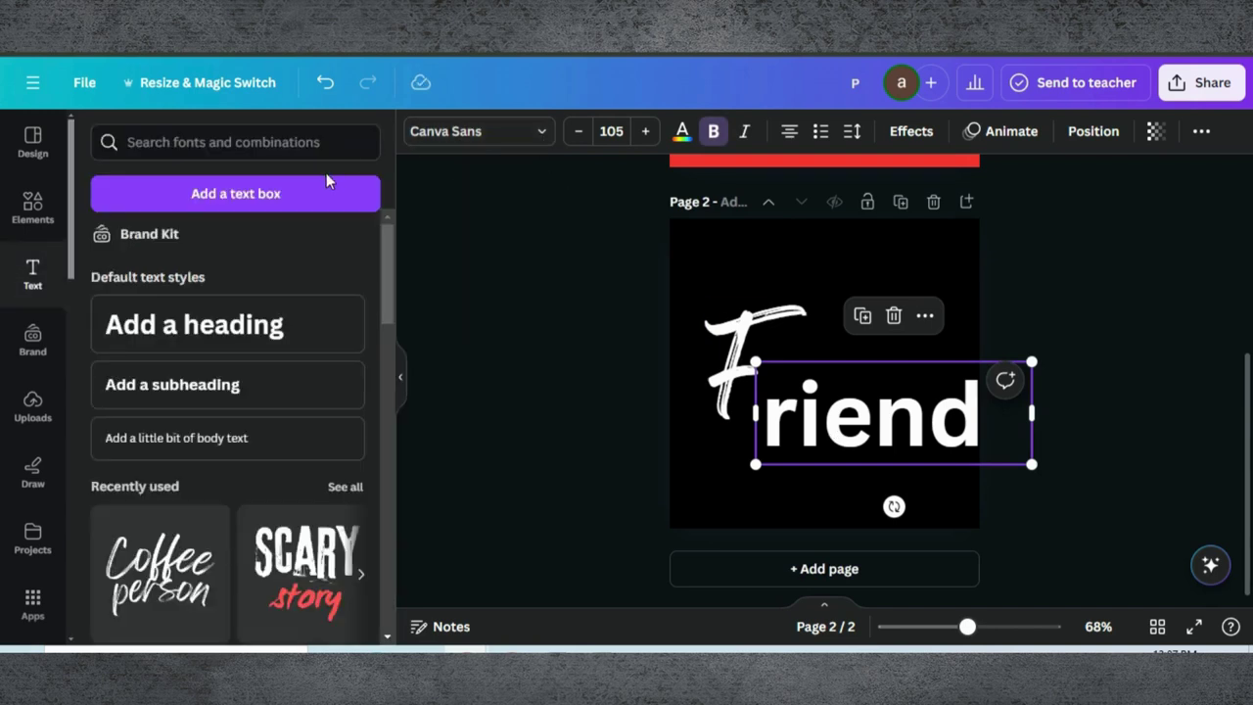
left_click(526, 128)
left_click(188, 276)
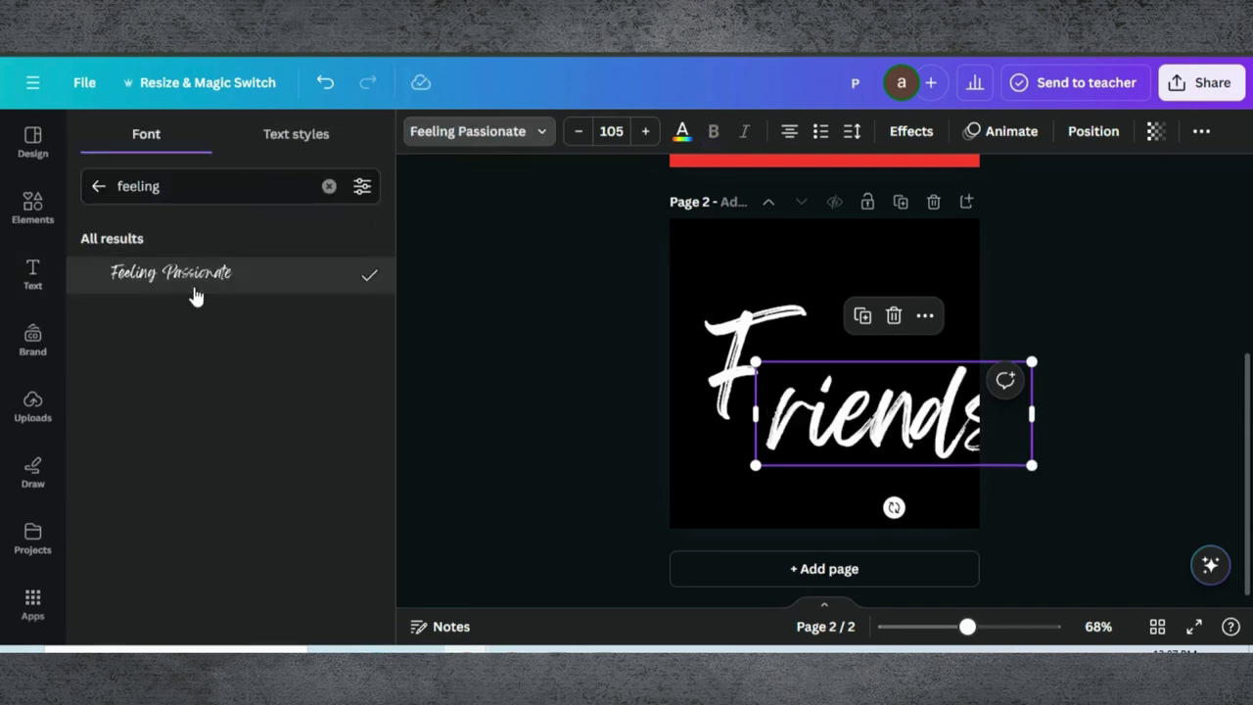
Scale "riends" down to fit against the stem of the "F" and centre the whole word on the page.
left_click_drag(839, 412, 821, 380)
left_click_drag(990, 429, 957, 413)
left_click_drag(862, 392, 867, 399)
left_click_drag(976, 428, 899, 409)
left_click_drag(838, 380, 848, 388)
left_click_drag(686, 288, 903, 423)
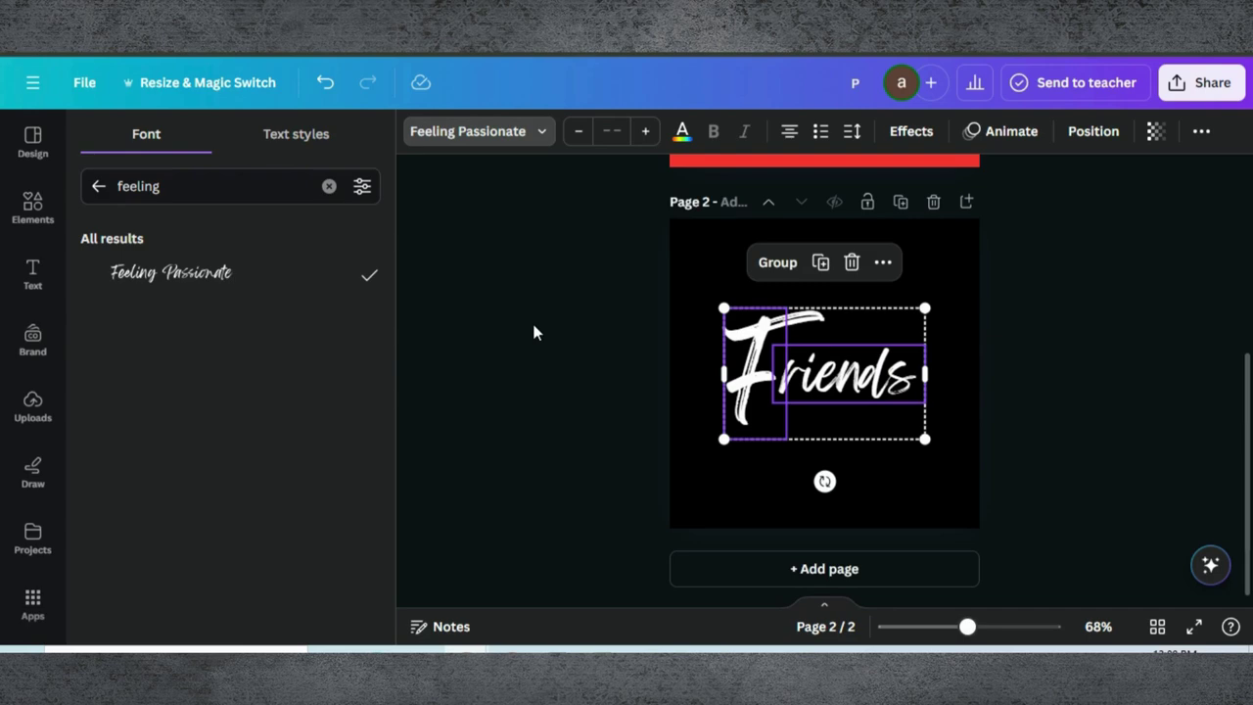
key("Escape")
Find graphics for "brush circle", add the thick-sided swirling brush circle to the page, and colour it white.
left_click(33, 208)
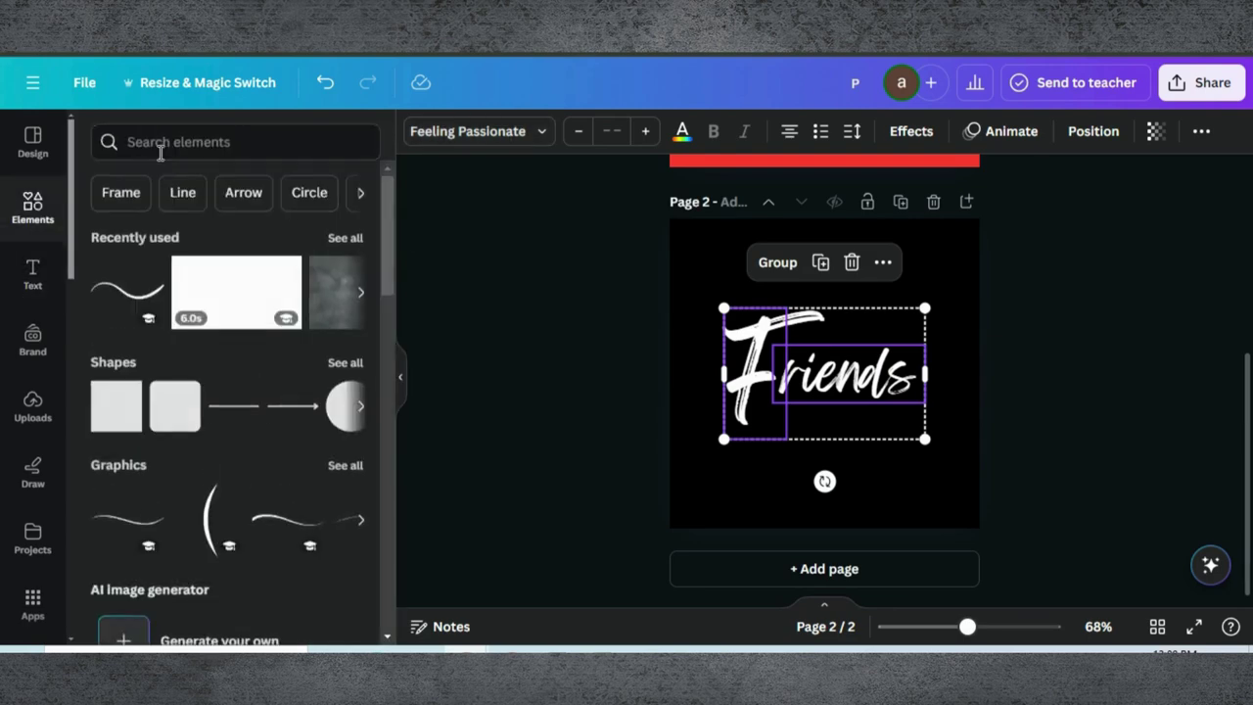
left_click(160, 142)
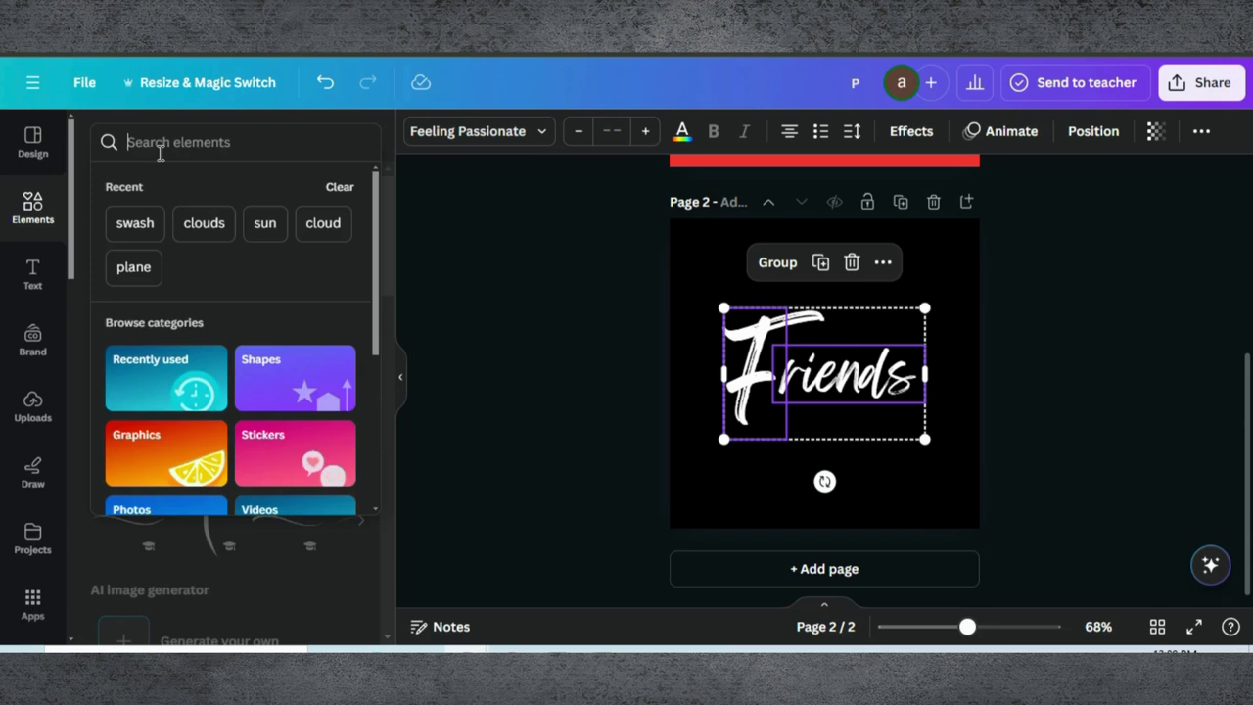
type("brush circle")
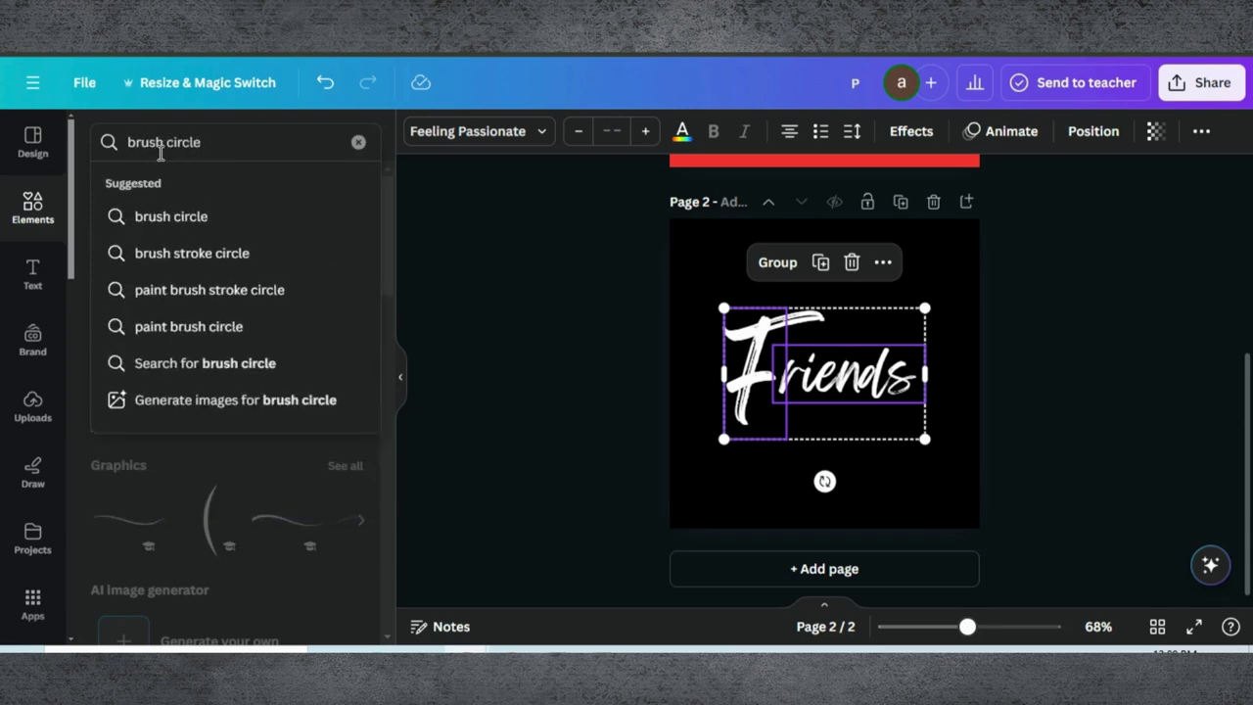
key("Return")
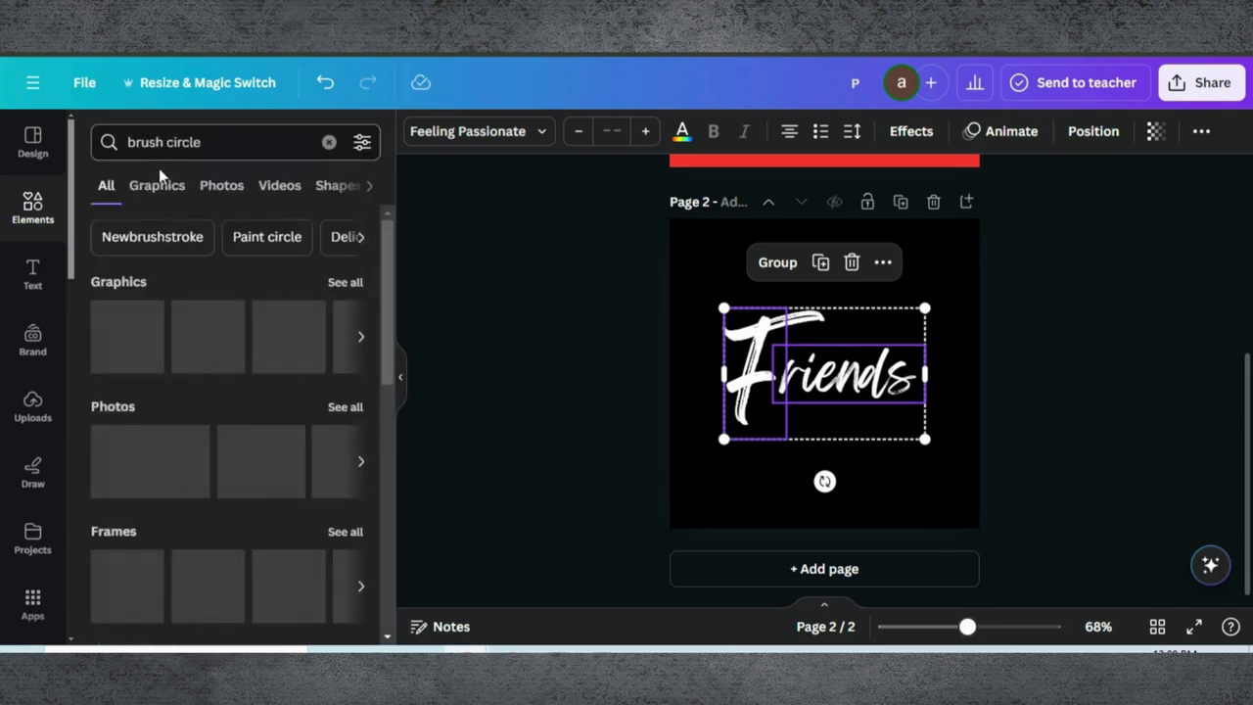
left_click(157, 188)
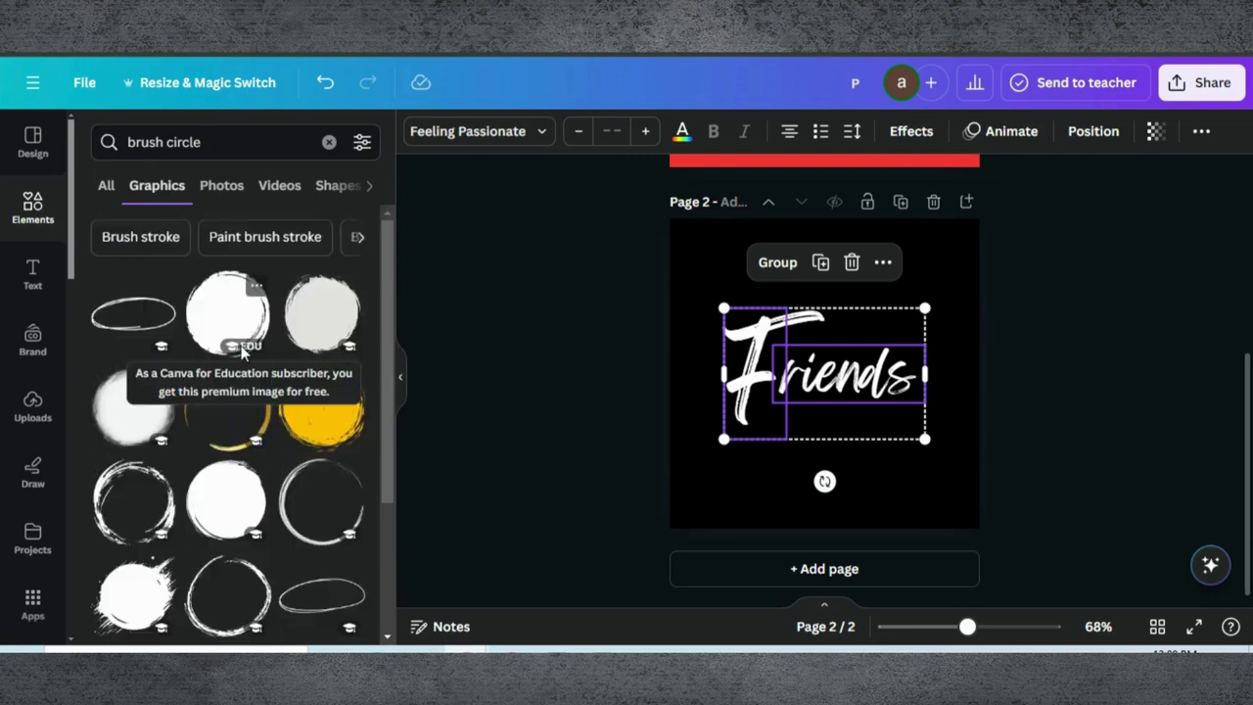
scroll(243, 354, "down", 2)
scroll(243, 355, "down", 1)
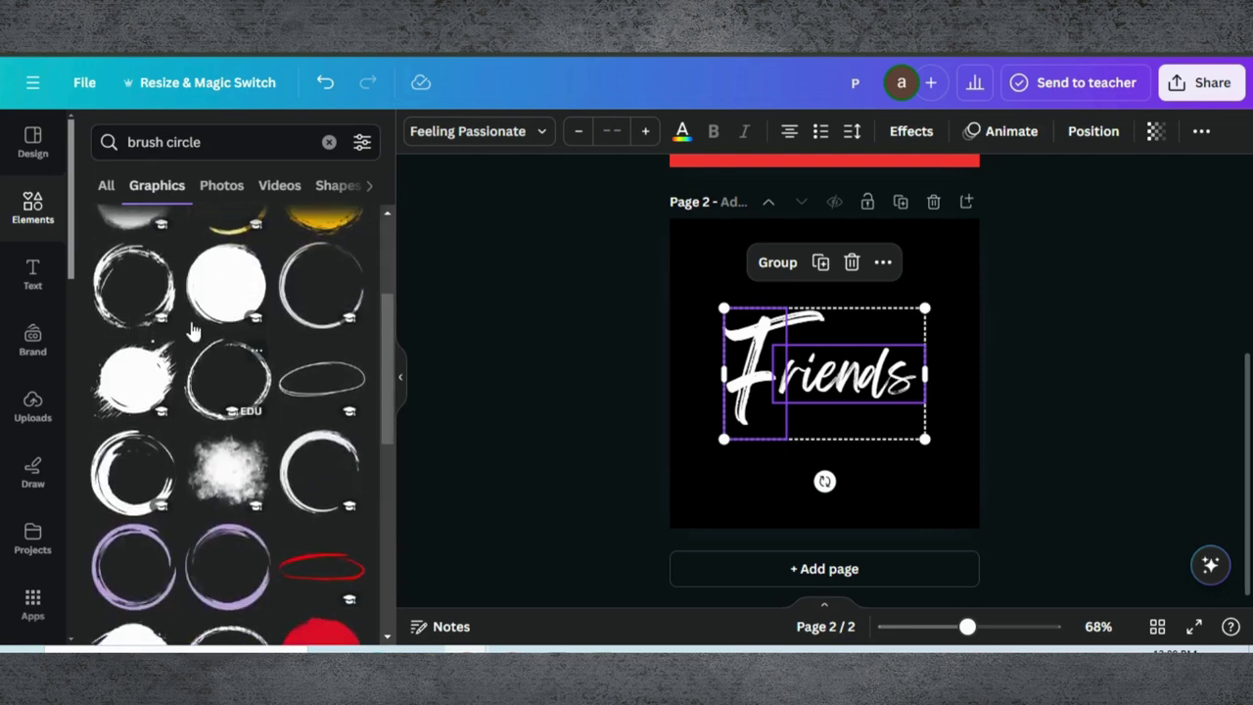
left_click(138, 290)
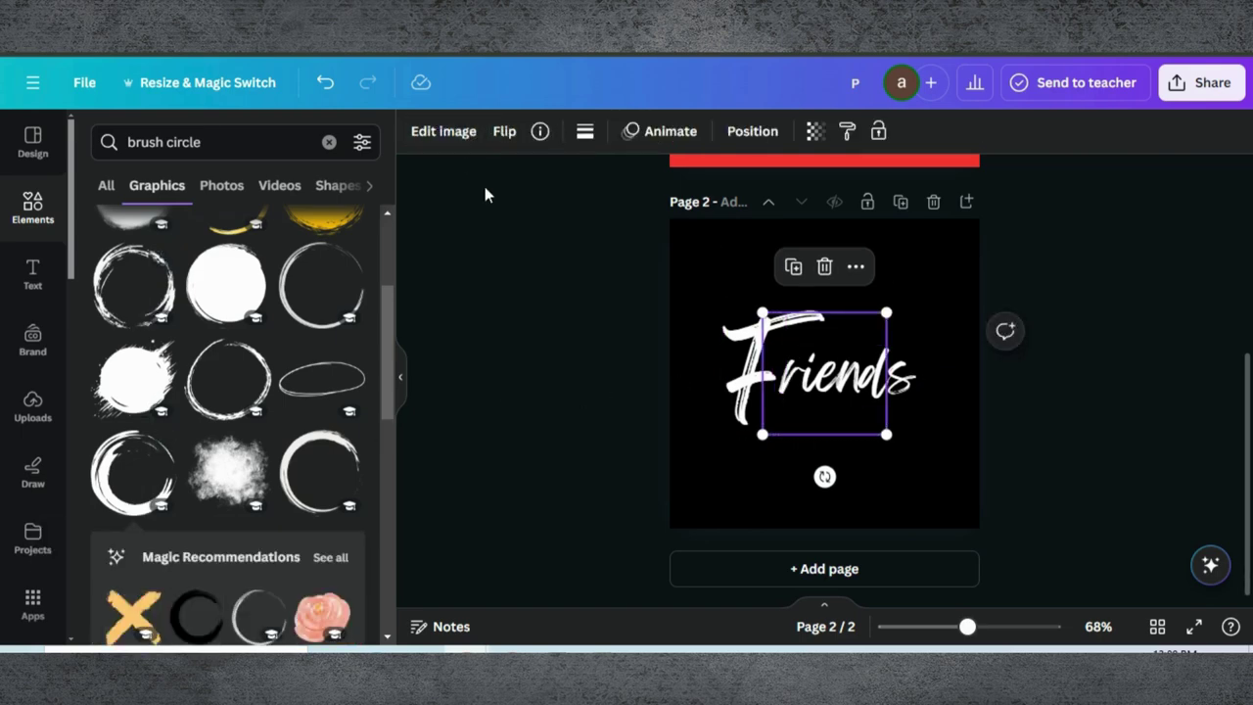
left_click(584, 131)
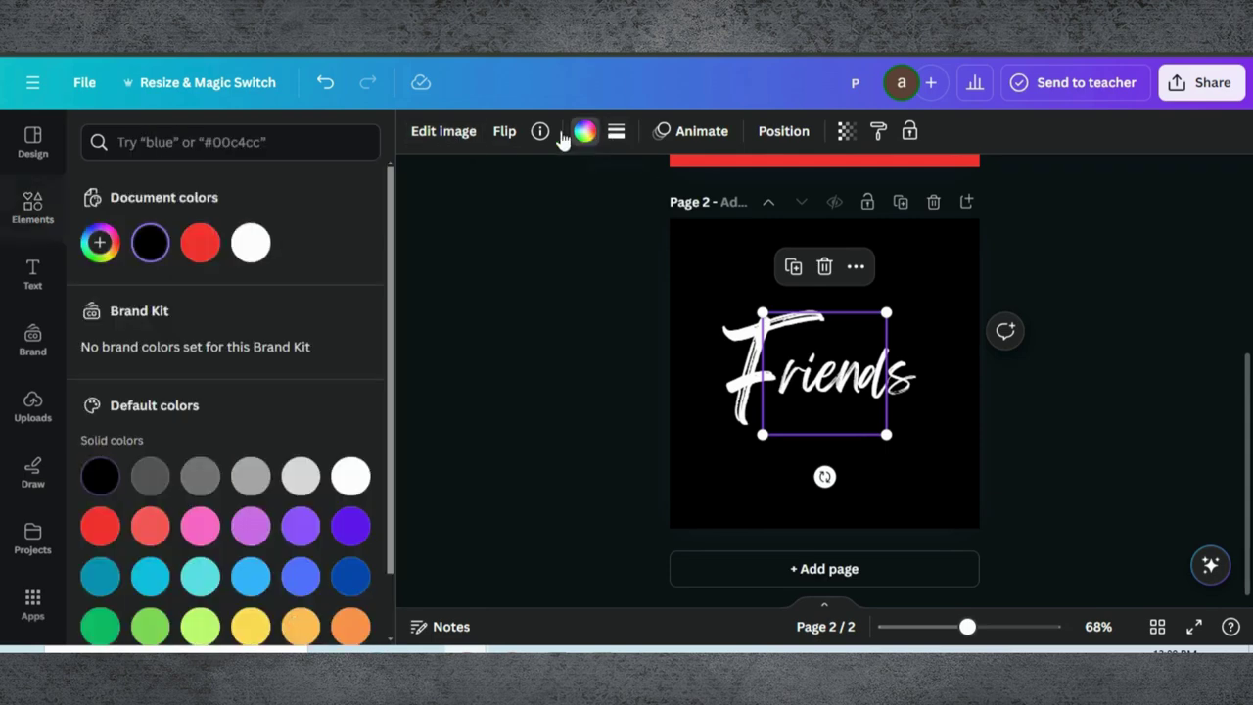
left_click(251, 245)
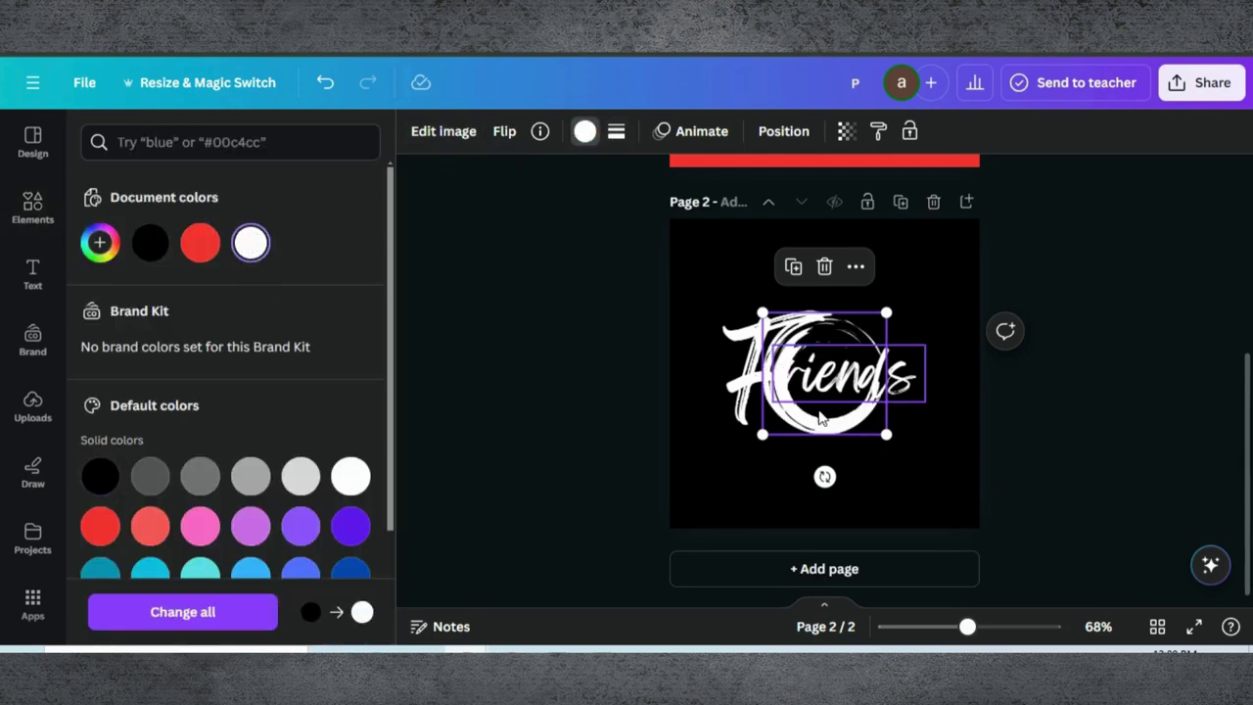
Rotate and enlarge the brush circle so it surrounds the word "Friends", layered behind both text pieces.
left_click_drag(824, 477, 990, 291)
left_click_drag(724, 349, 680, 322)
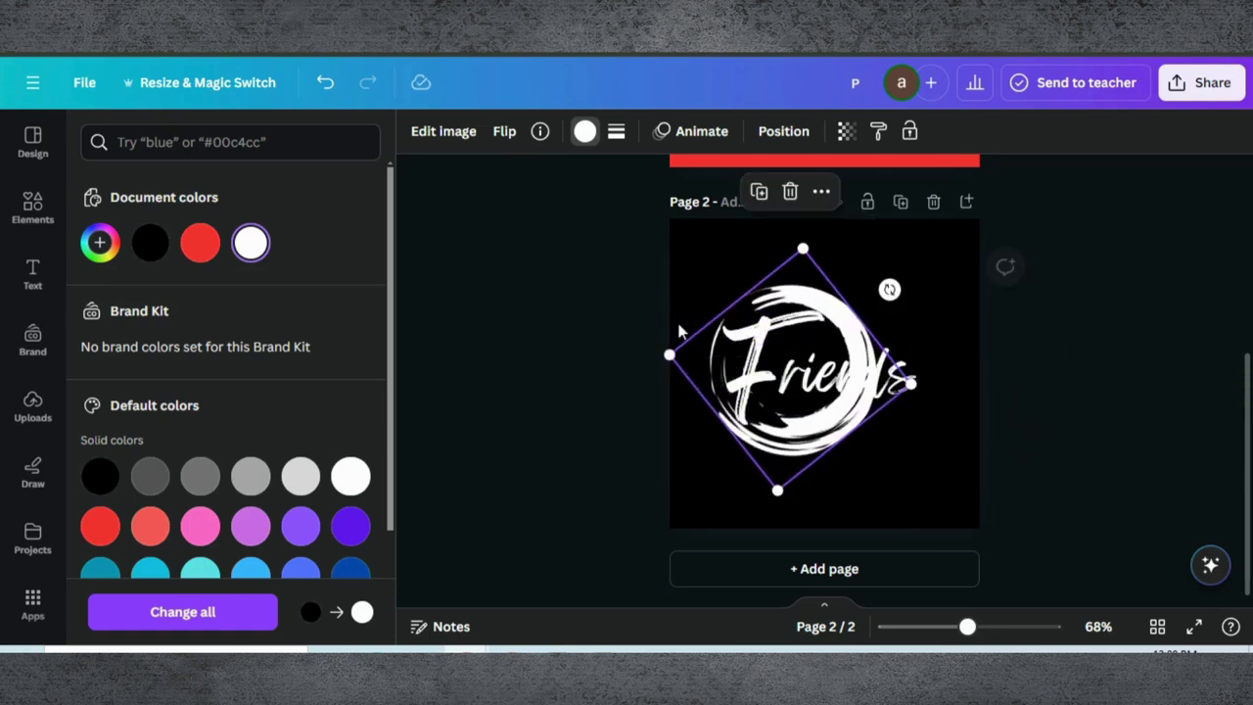
left_click_drag(892, 418, 926, 404)
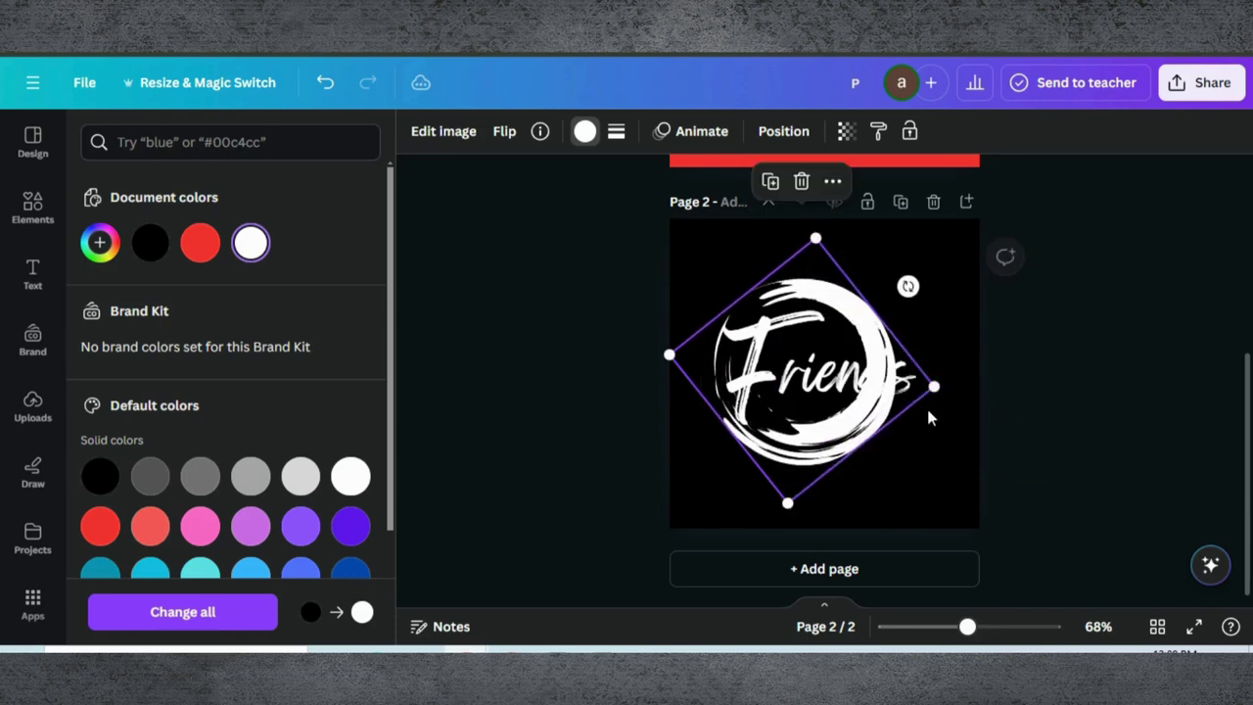
left_click_drag(827, 311, 838, 314)
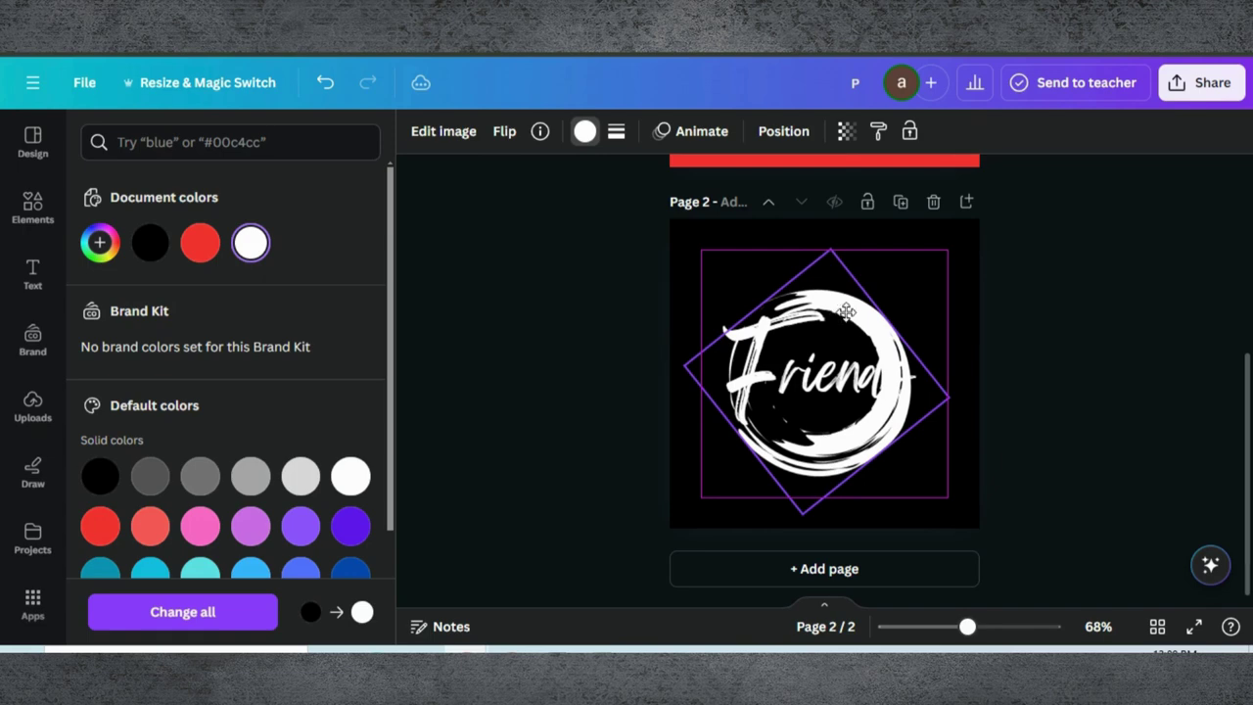
left_click_drag(845, 312, 847, 313)
left_click(783, 130)
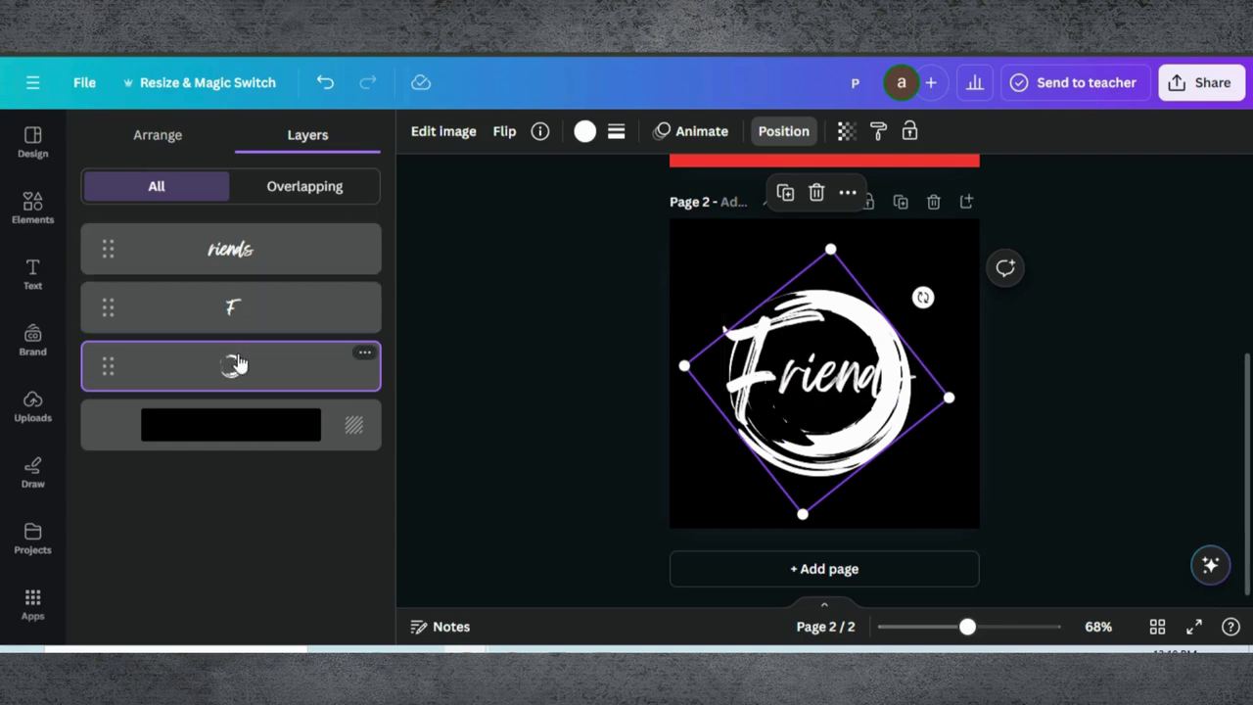
Apply a black Outline effect with thickness 170 to the "riends" text.
left_click(261, 266)
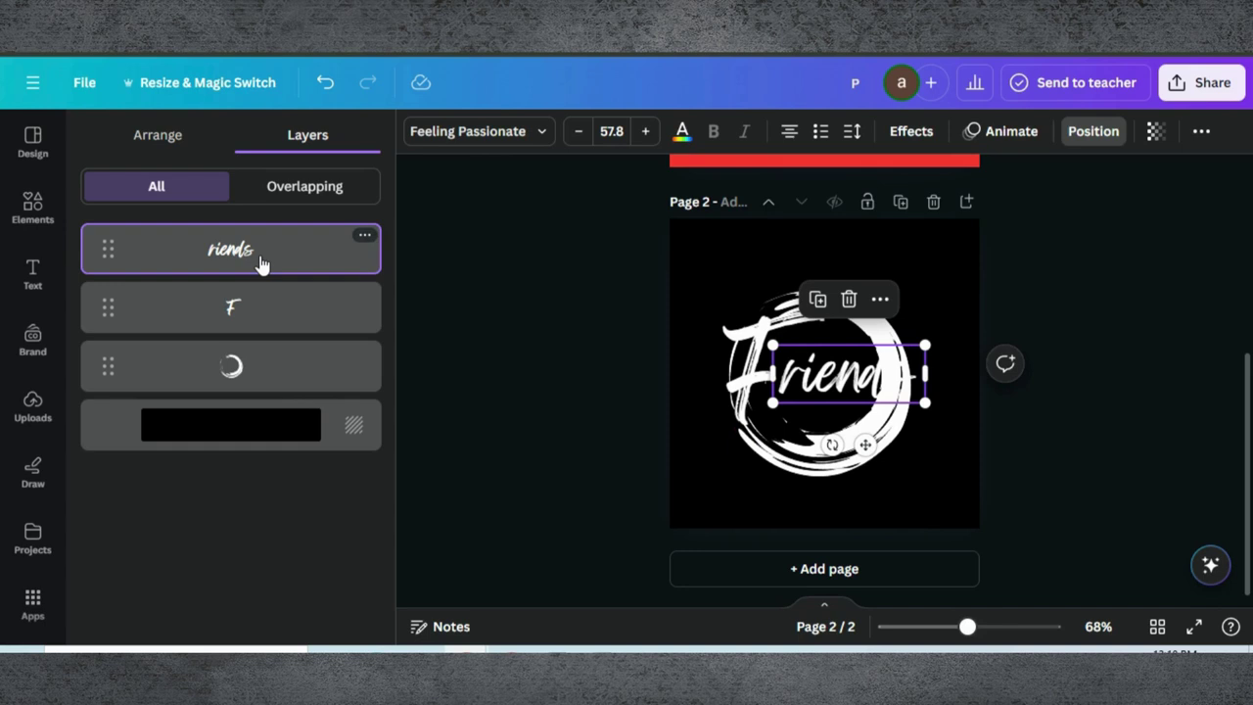
left_click(905, 131)
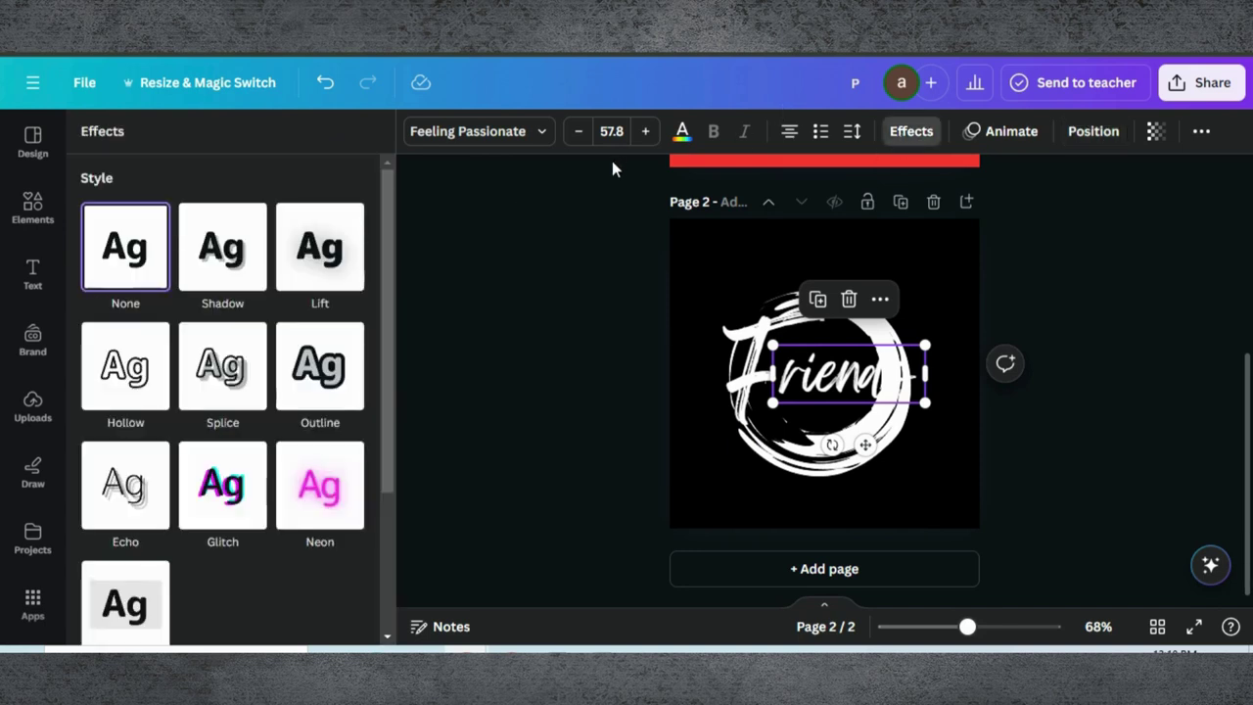
left_click(323, 352)
left_click_drag(140, 487, 304, 485)
left_click(350, 529)
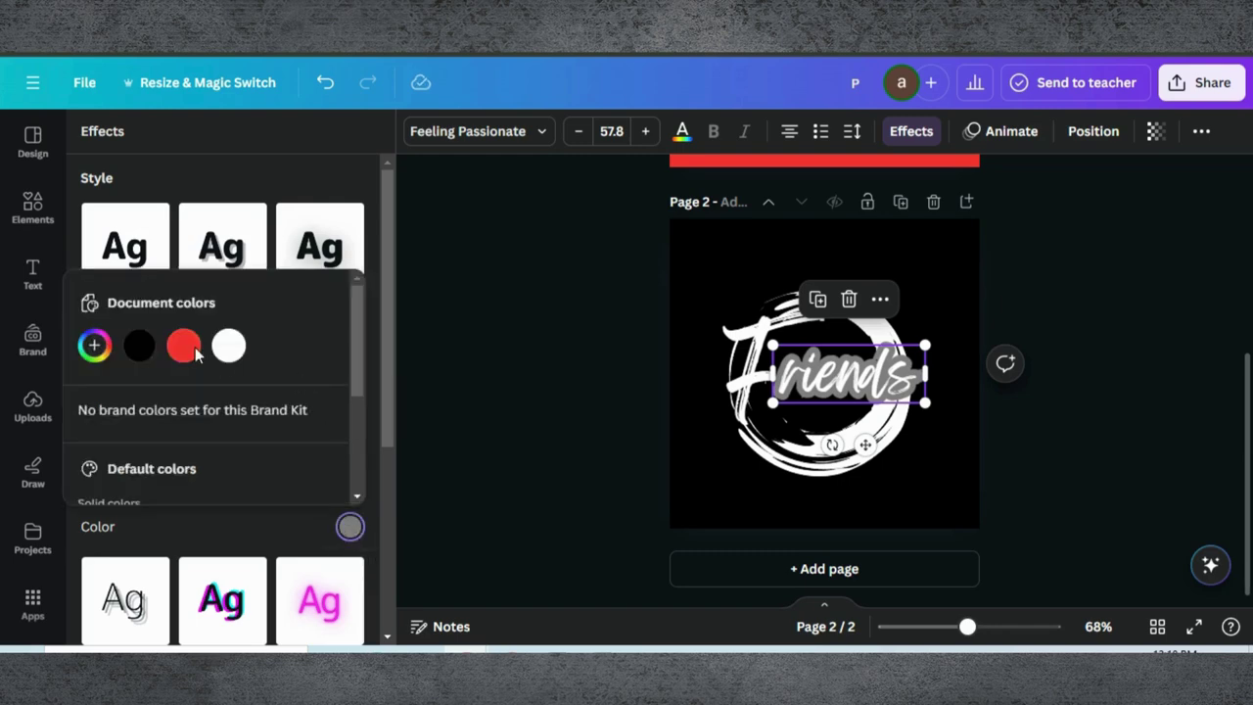
left_click(137, 348)
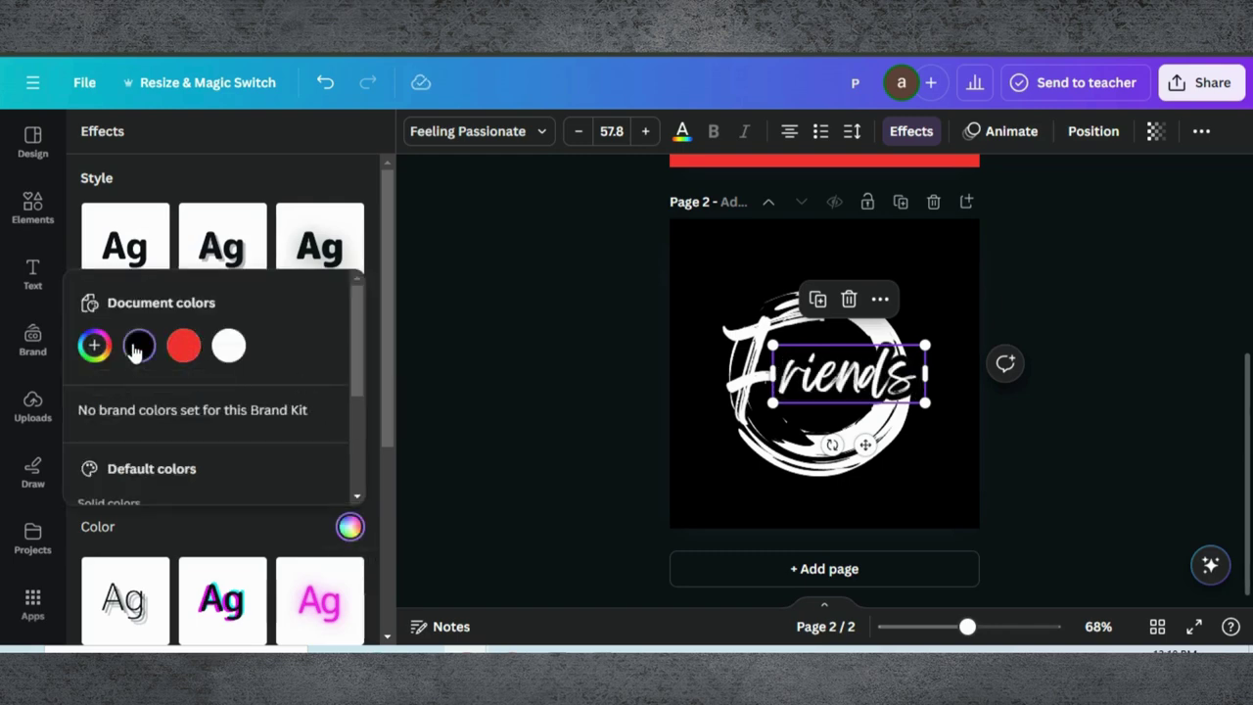
left_click(238, 526)
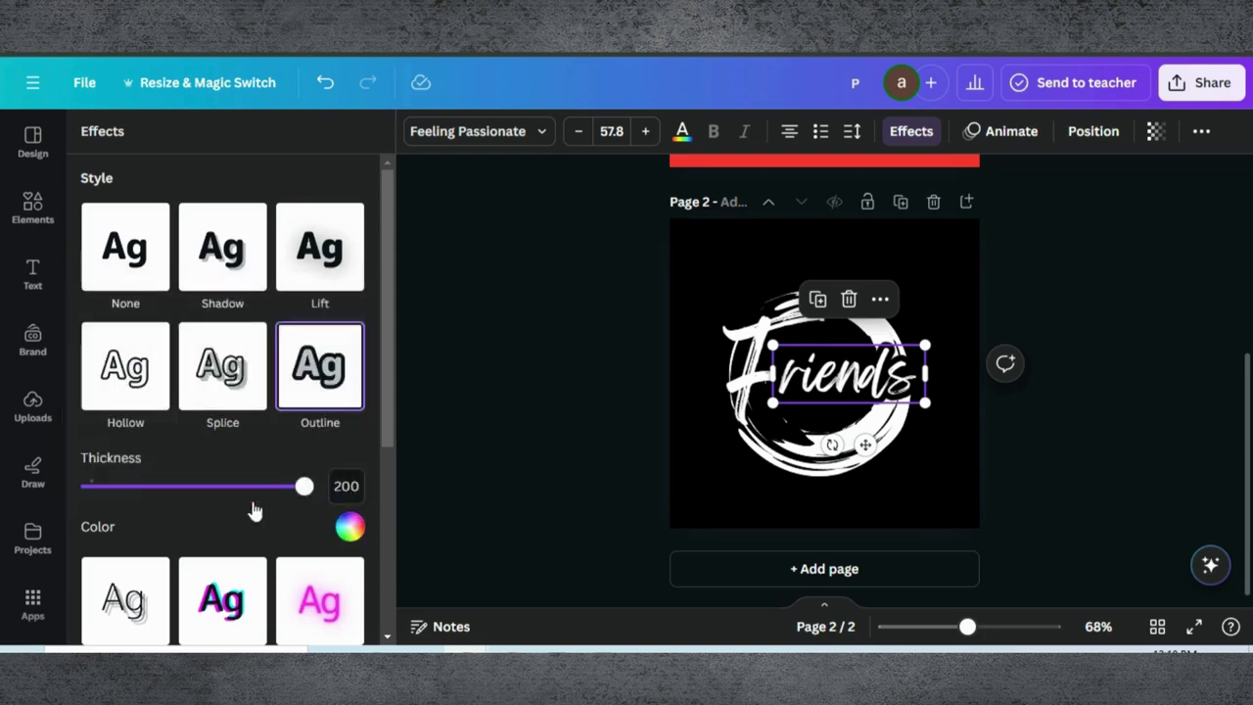
left_click_drag(304, 487, 274, 489)
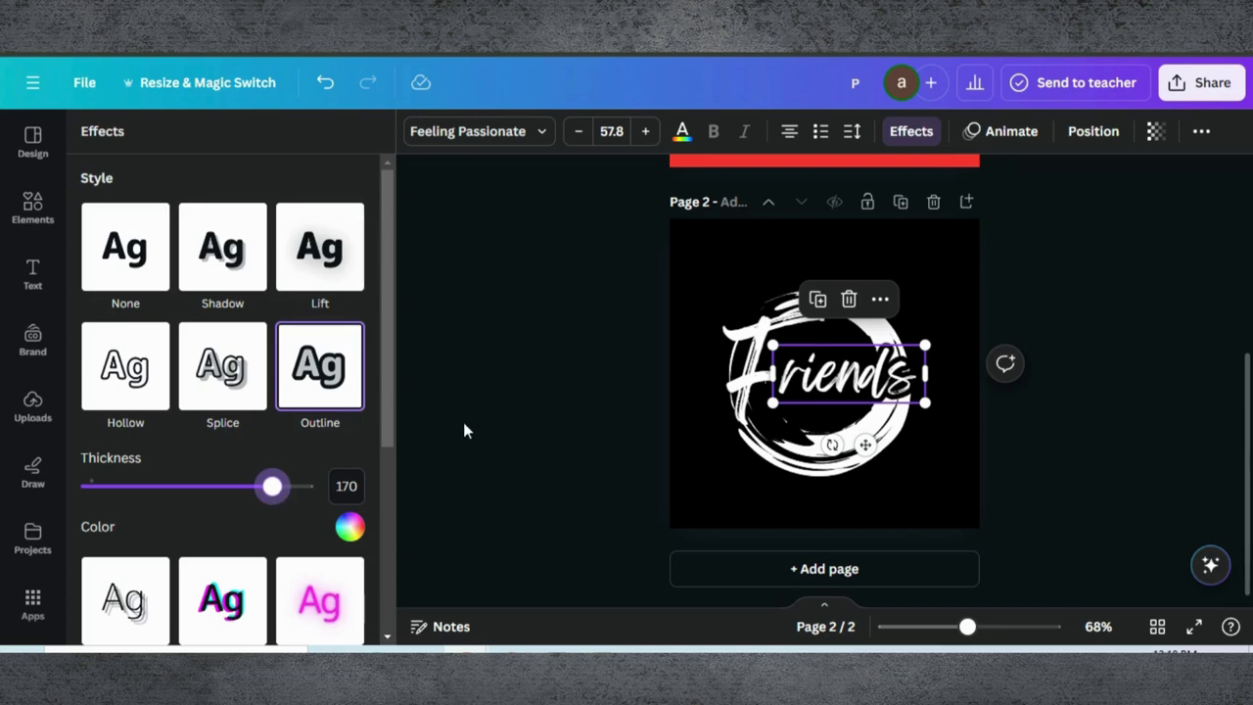
Apply a black Outline effect to the "F" and increase the outline's thickness.
left_click(736, 364)
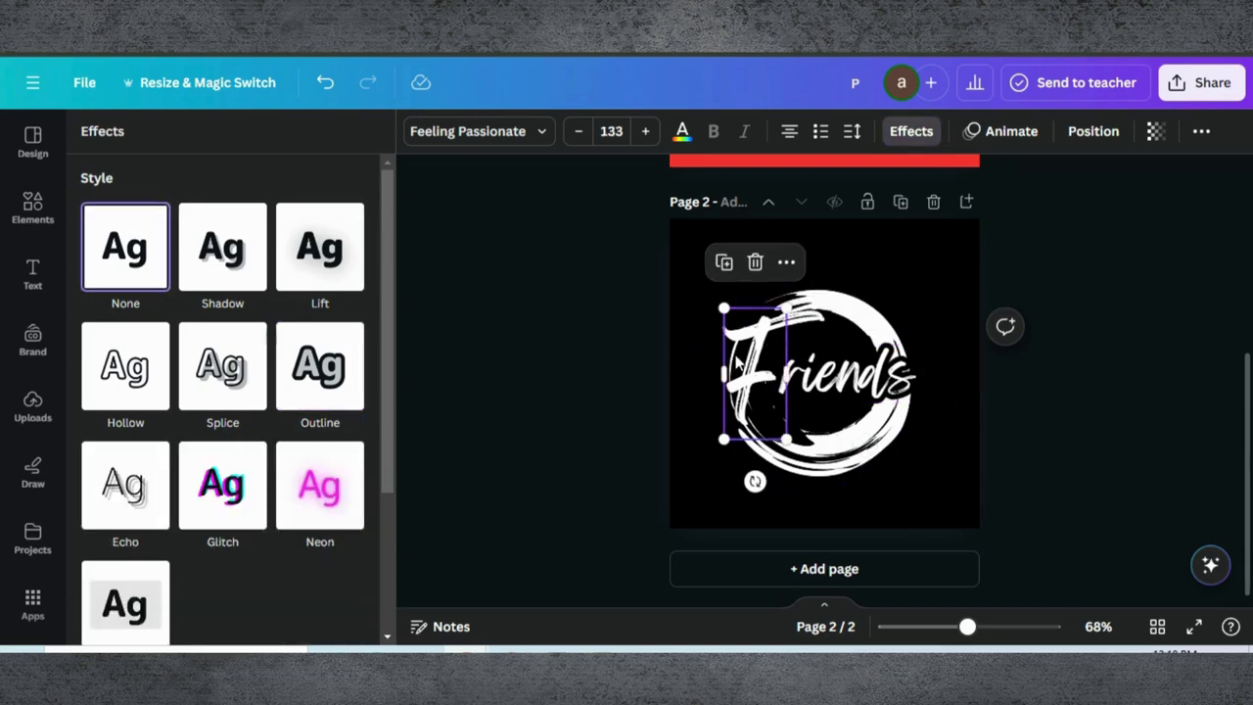
left_click(357, 390)
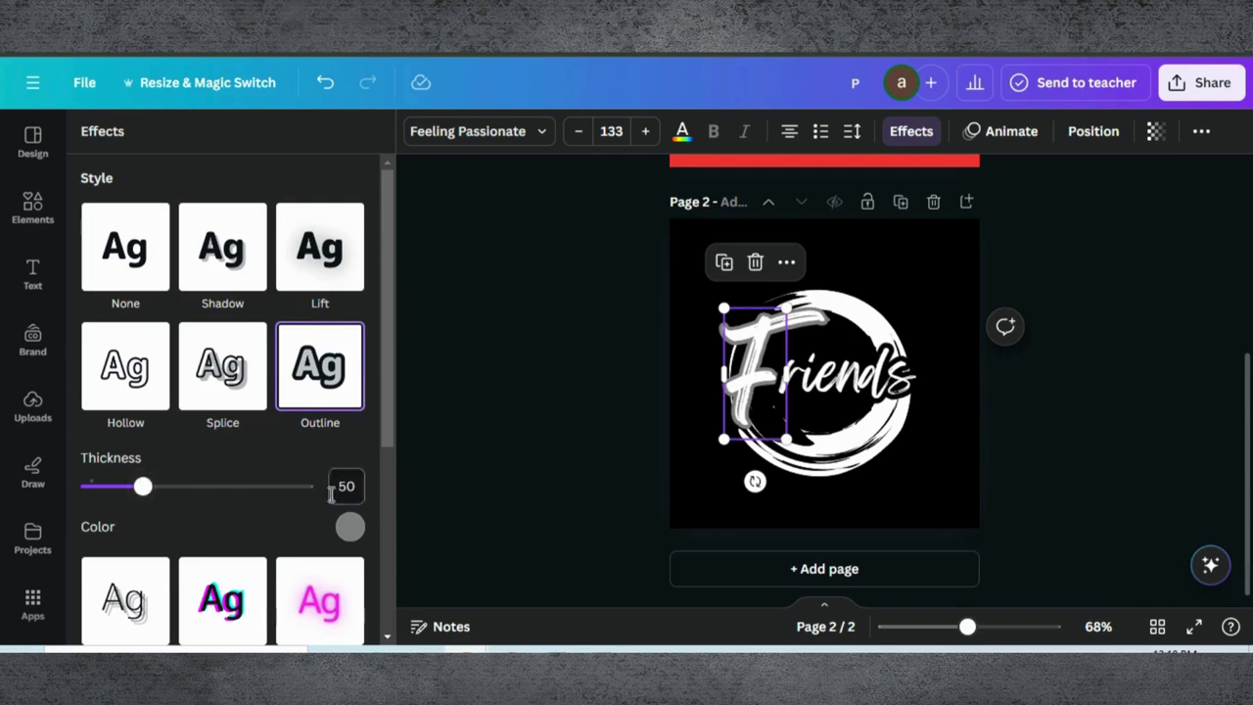
left_click(349, 526)
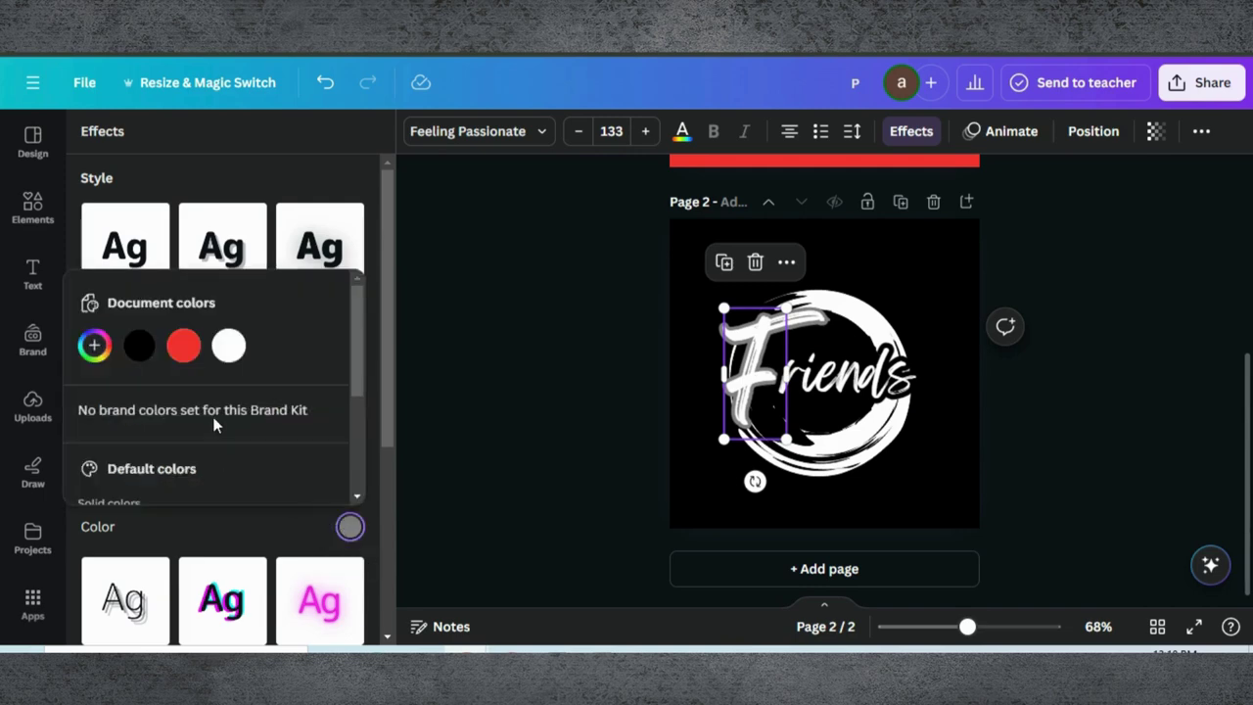
left_click(140, 347)
left_click(247, 524)
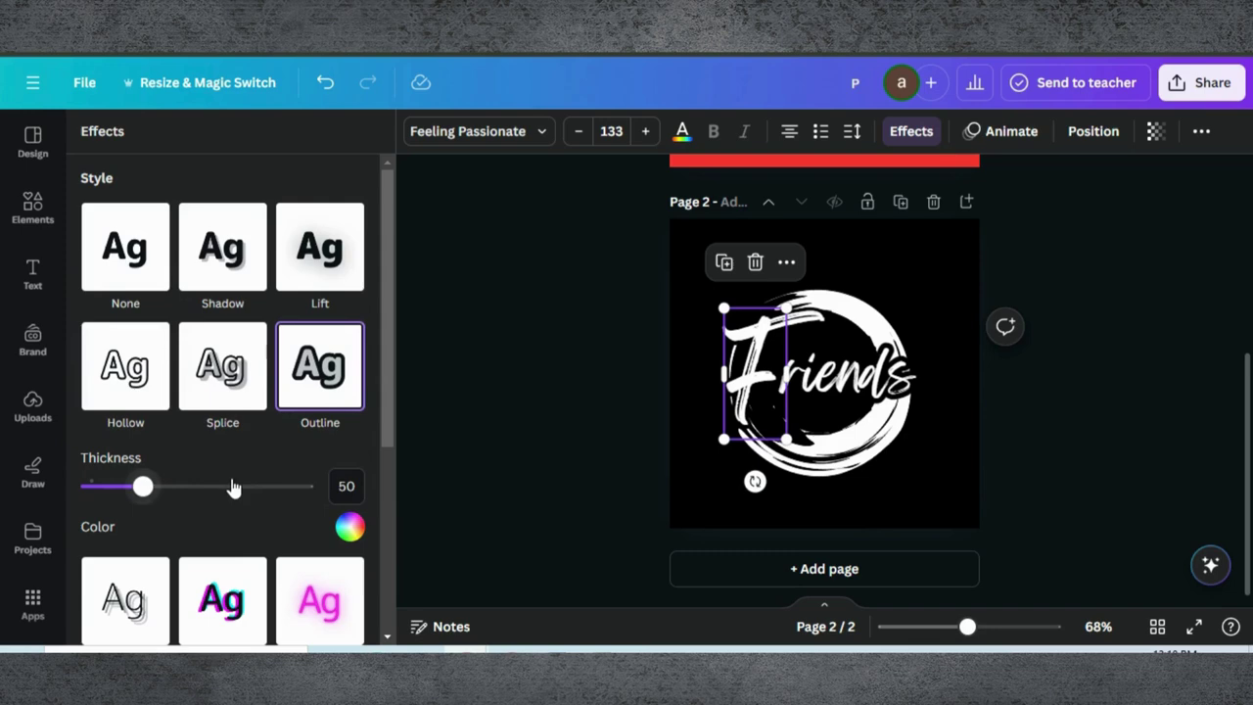
left_click_drag(143, 486, 223, 478)
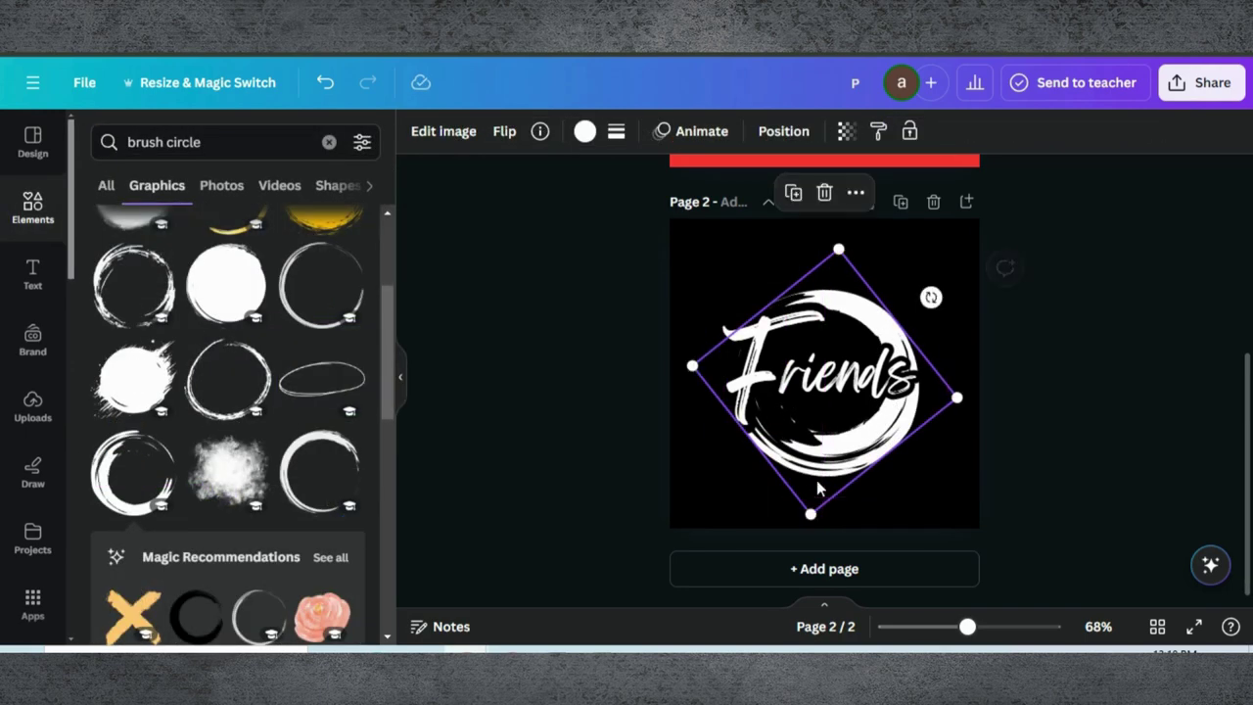
left_click(539, 346)
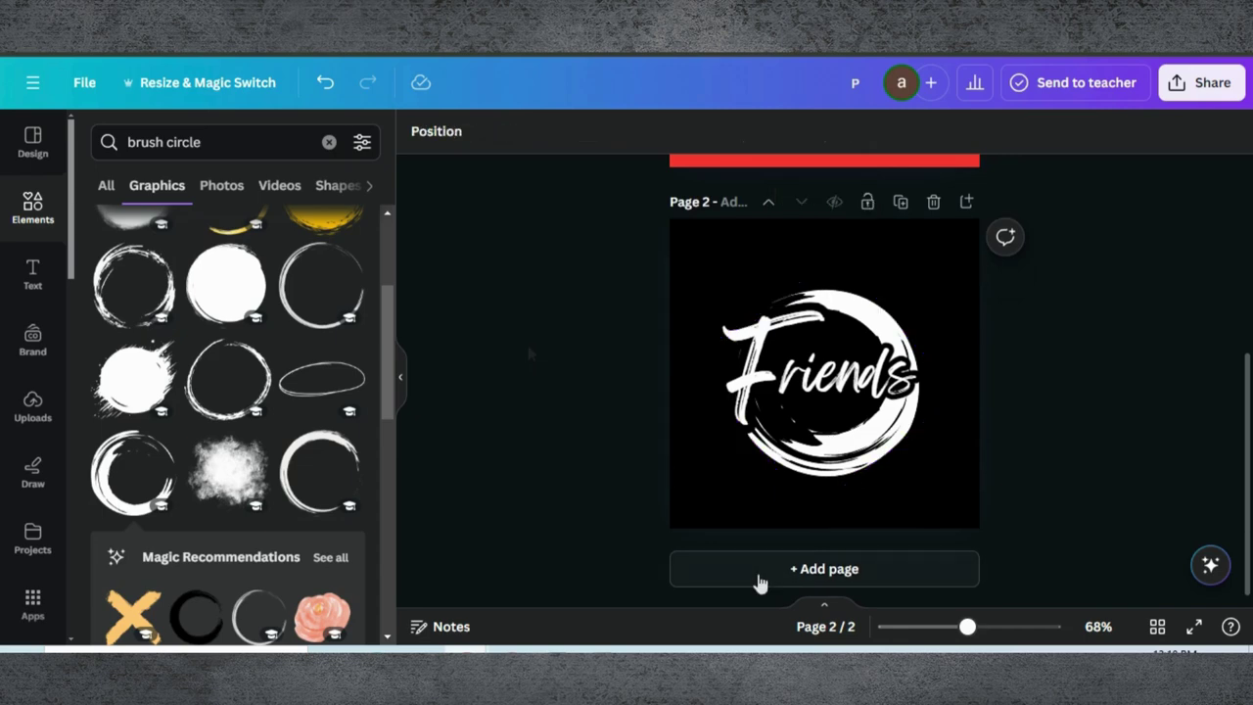
Add a third page and set its background to the light orange default colour between yellow and orange.
left_click(757, 582)
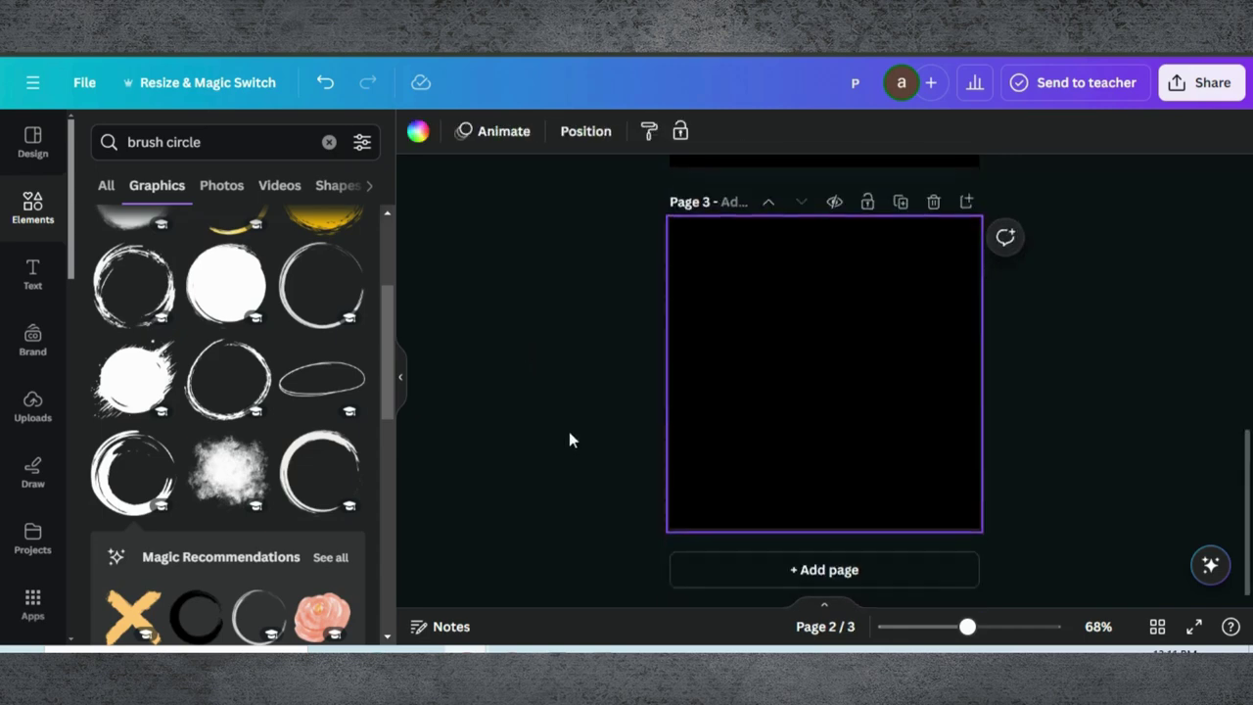
left_click(417, 131)
scroll(277, 484, "down", 3)
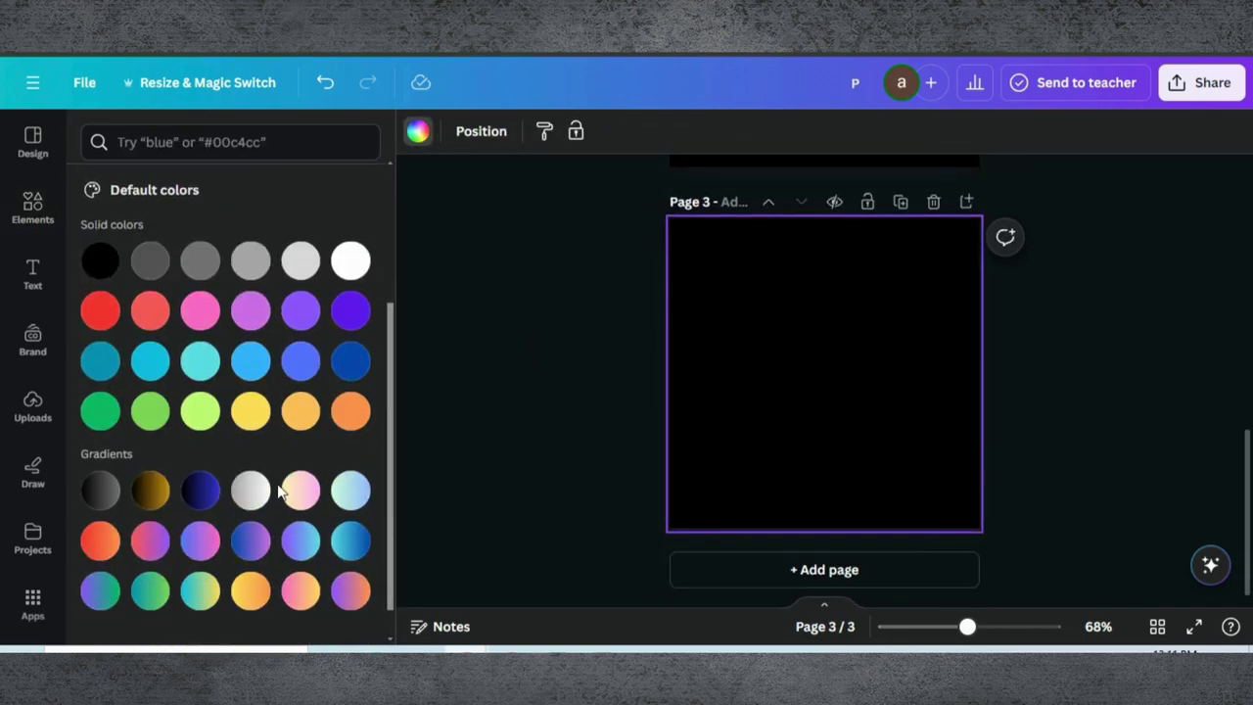
left_click(350, 413)
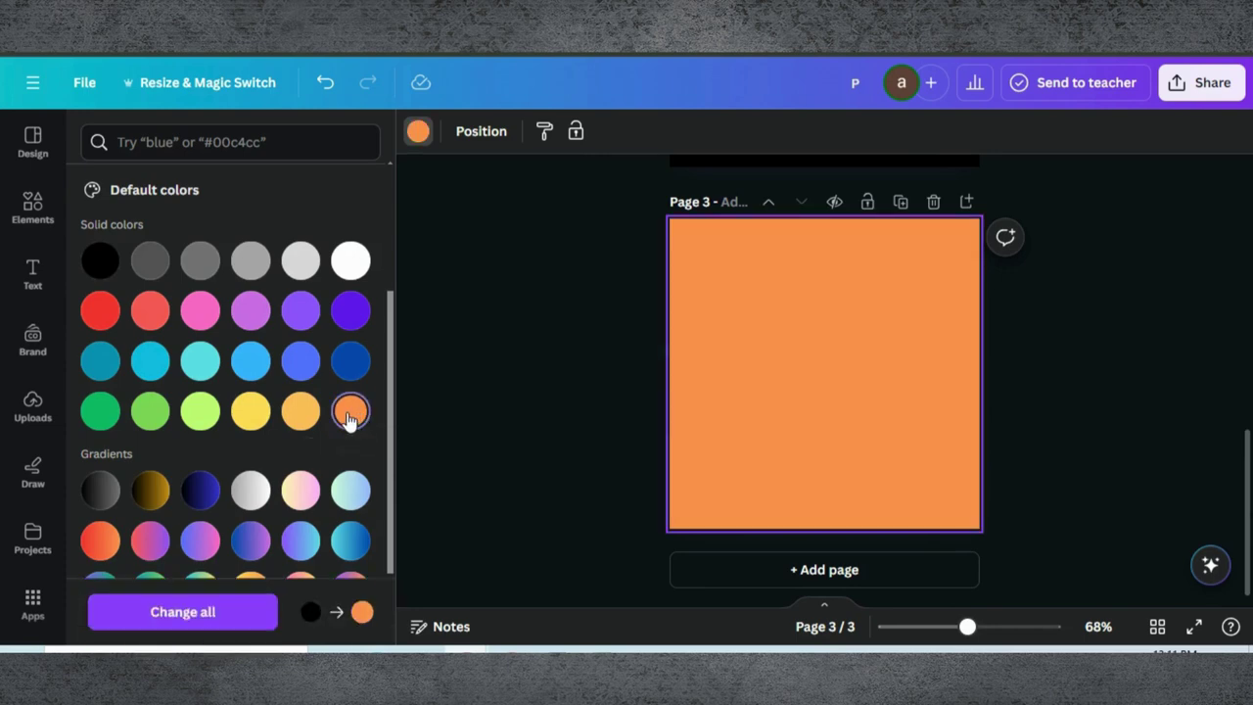
left_click(249, 413)
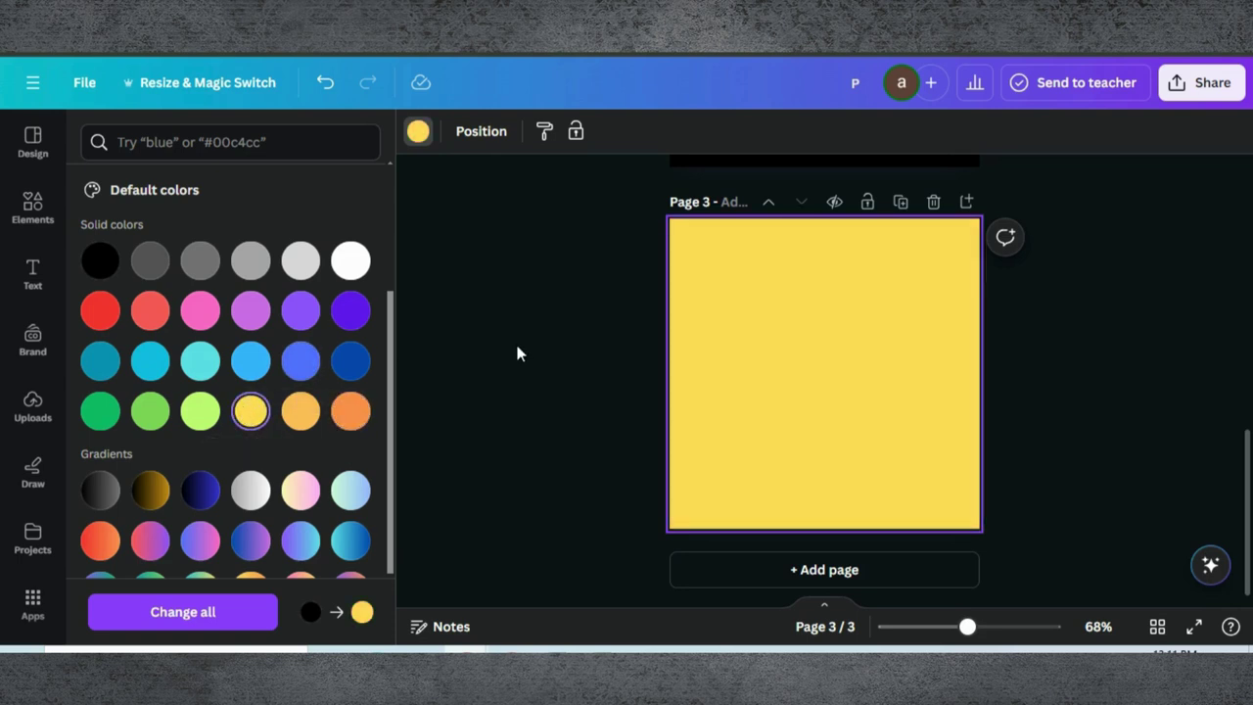
left_click(298, 419)
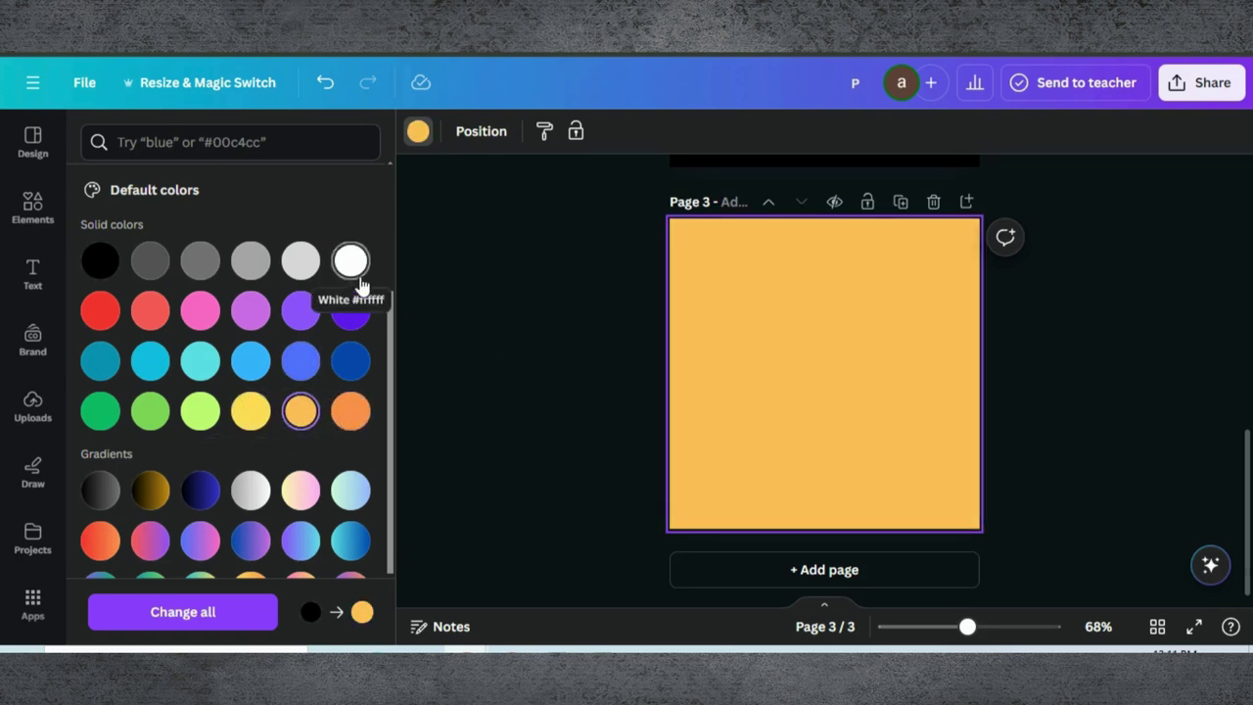
Add separate text boxes "V" and "ogue" on page 3 and change the "V" to the Mr Dafoe font.
left_click(31, 272)
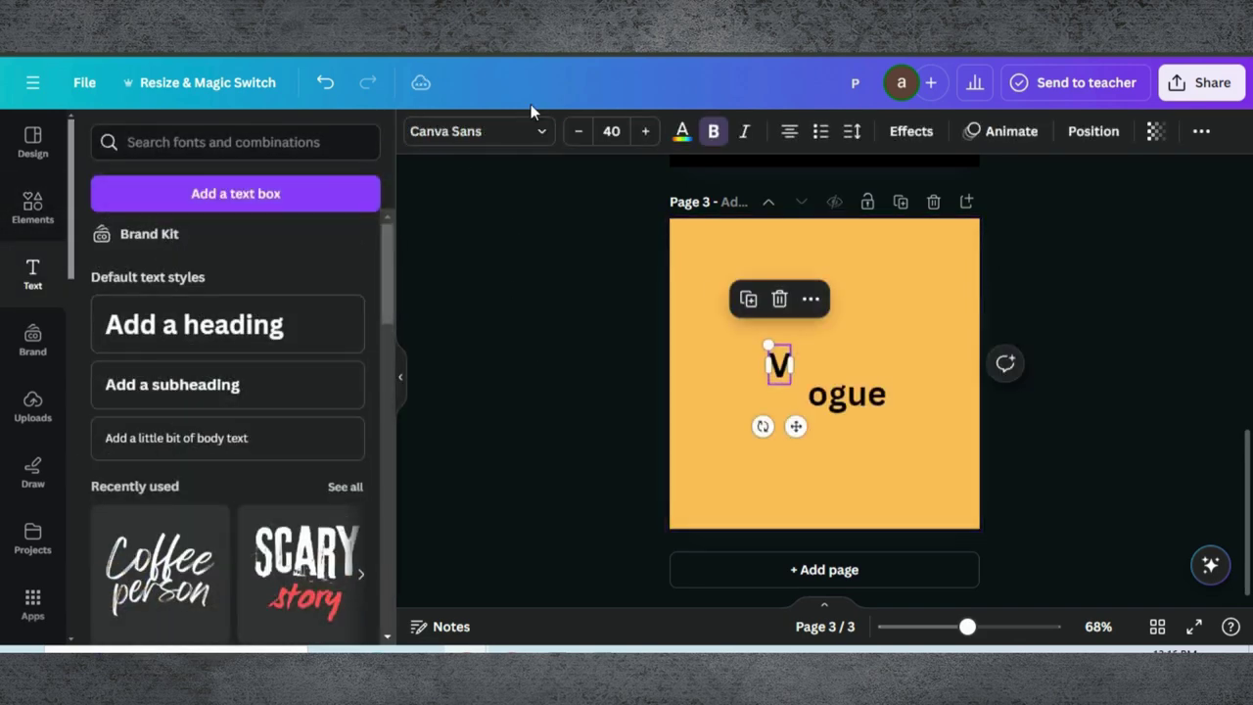
left_click(541, 132)
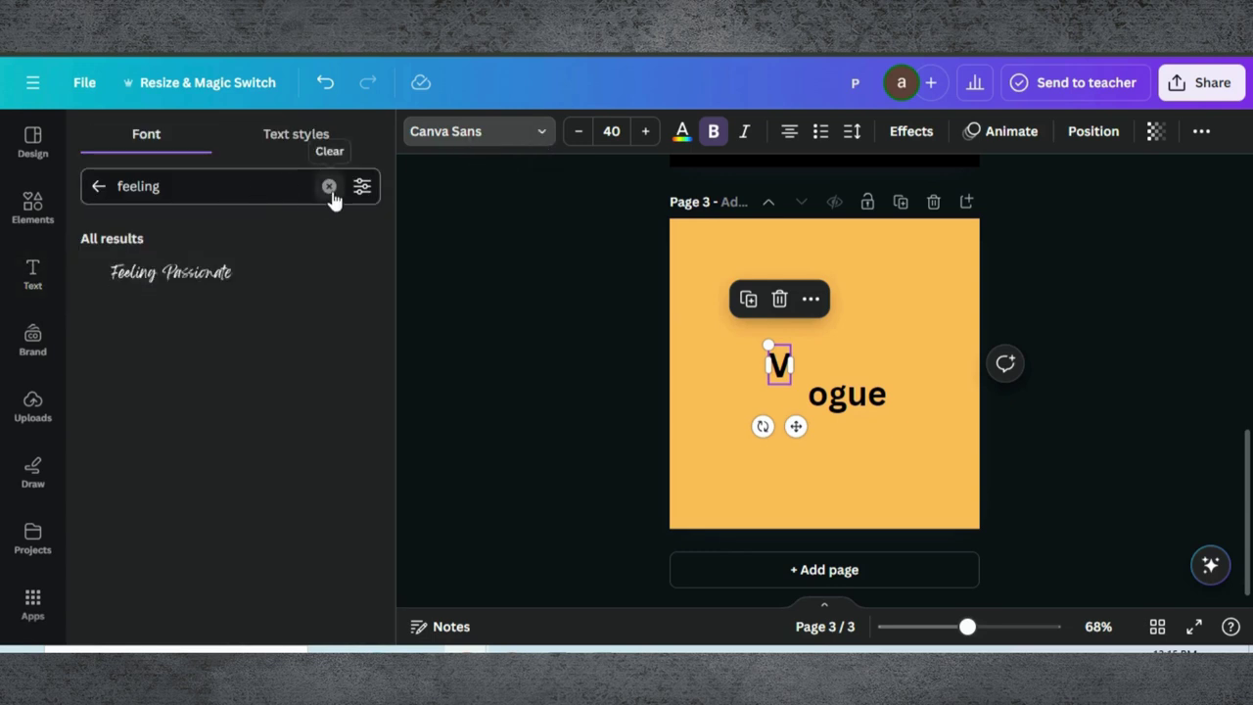
left_click(330, 186)
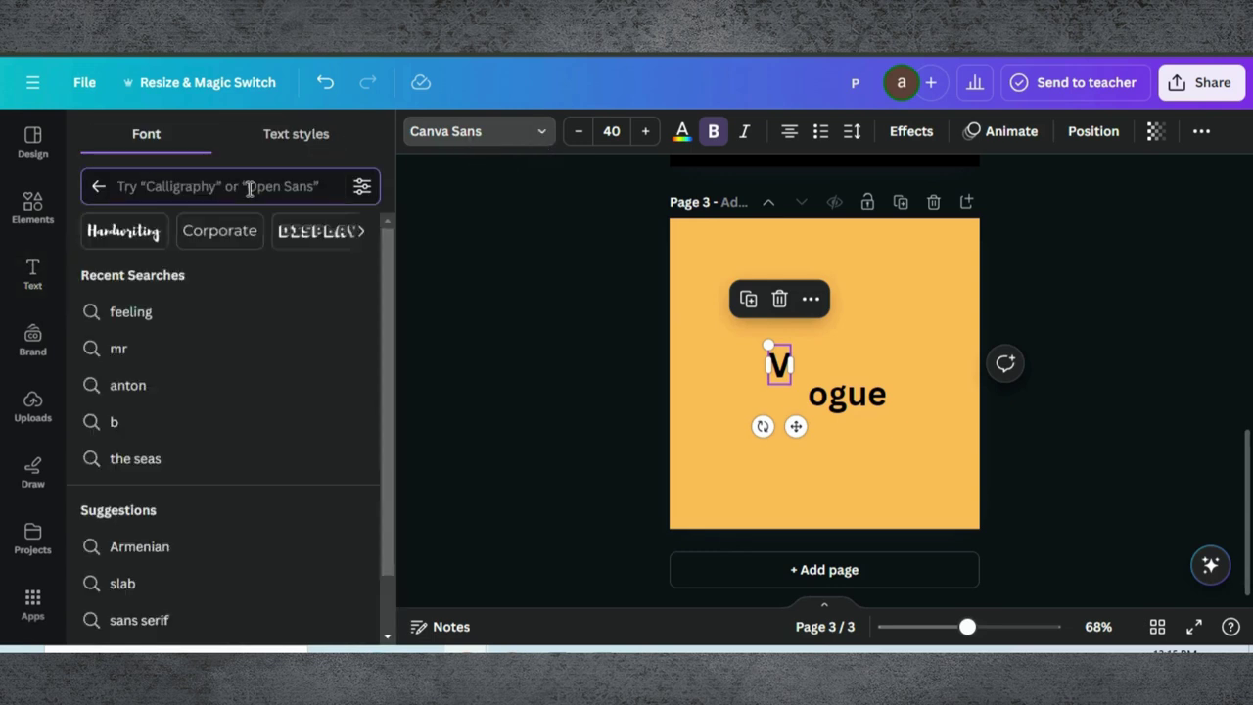
type("mr d")
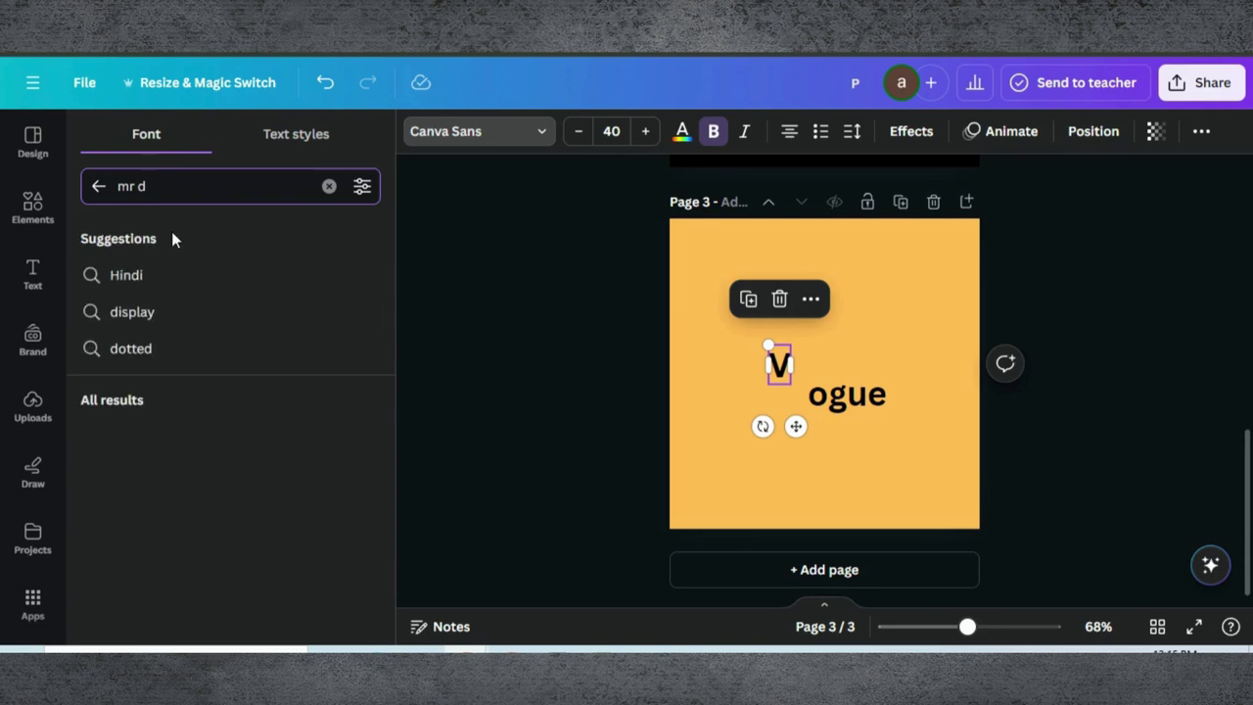
left_click(184, 440)
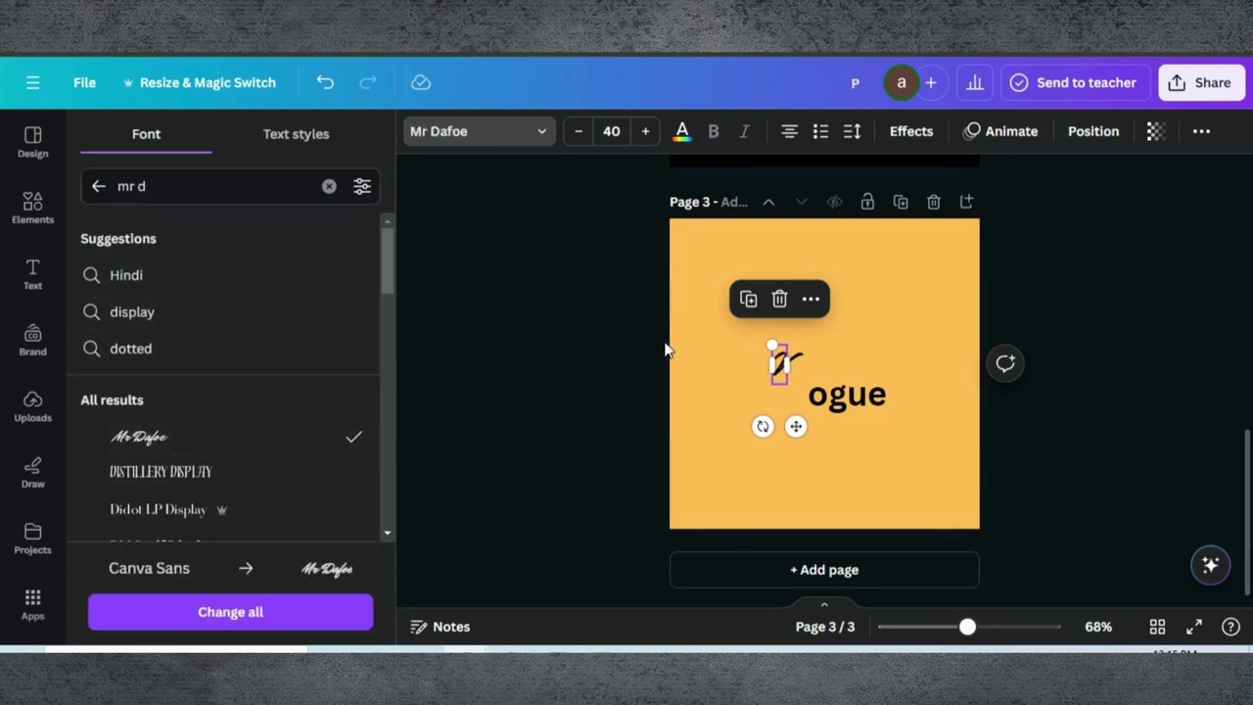
Enlarge the "V" to about font size 96.7 and change the "ogue" text to the Mr Dafoe font.
left_click_drag(770, 344, 750, 288)
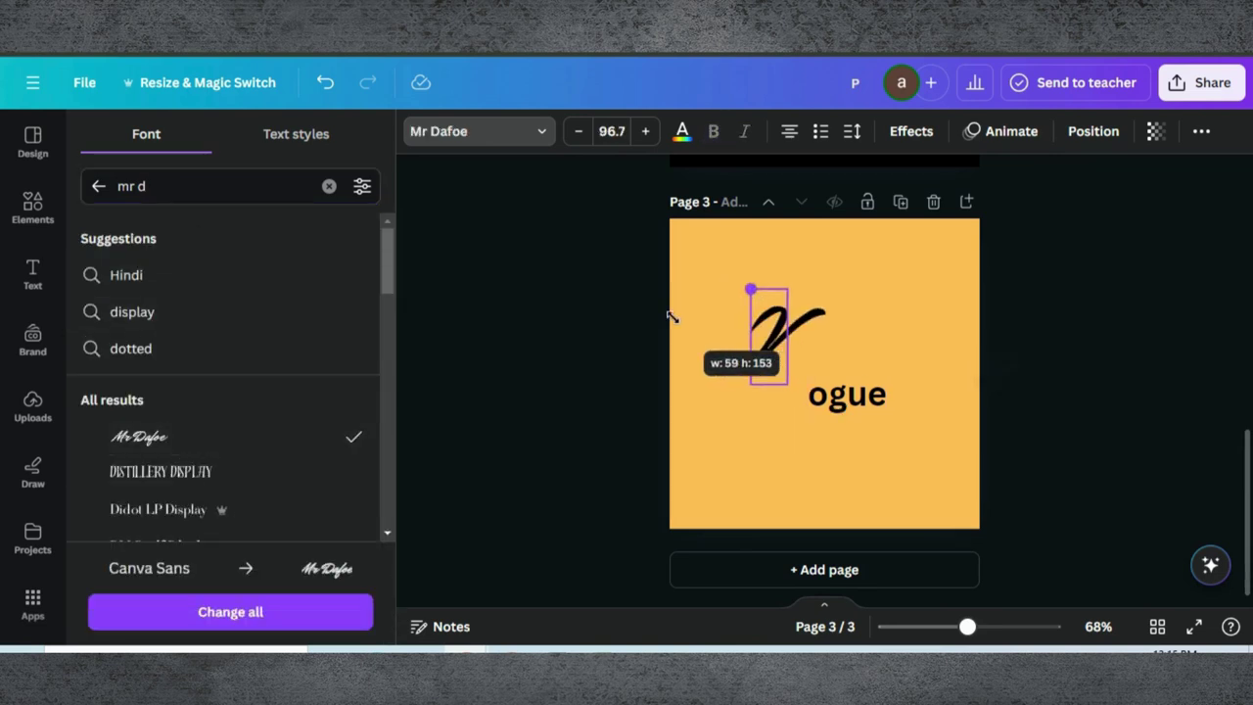
left_click(847, 394)
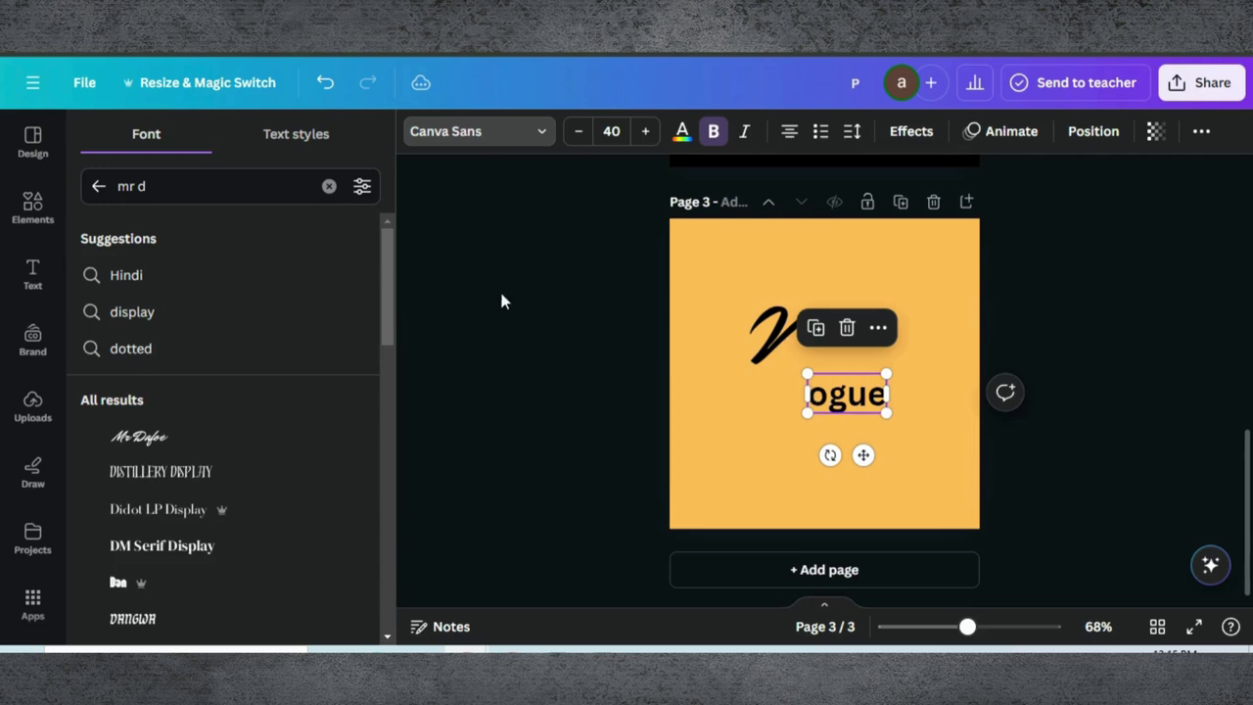
left_click(190, 439)
Enlarge "ogue" to about size 74.3 and the "V" to about 107, fitting them closely together as the word "Vogue".
left_click_drag(765, 341, 761, 378)
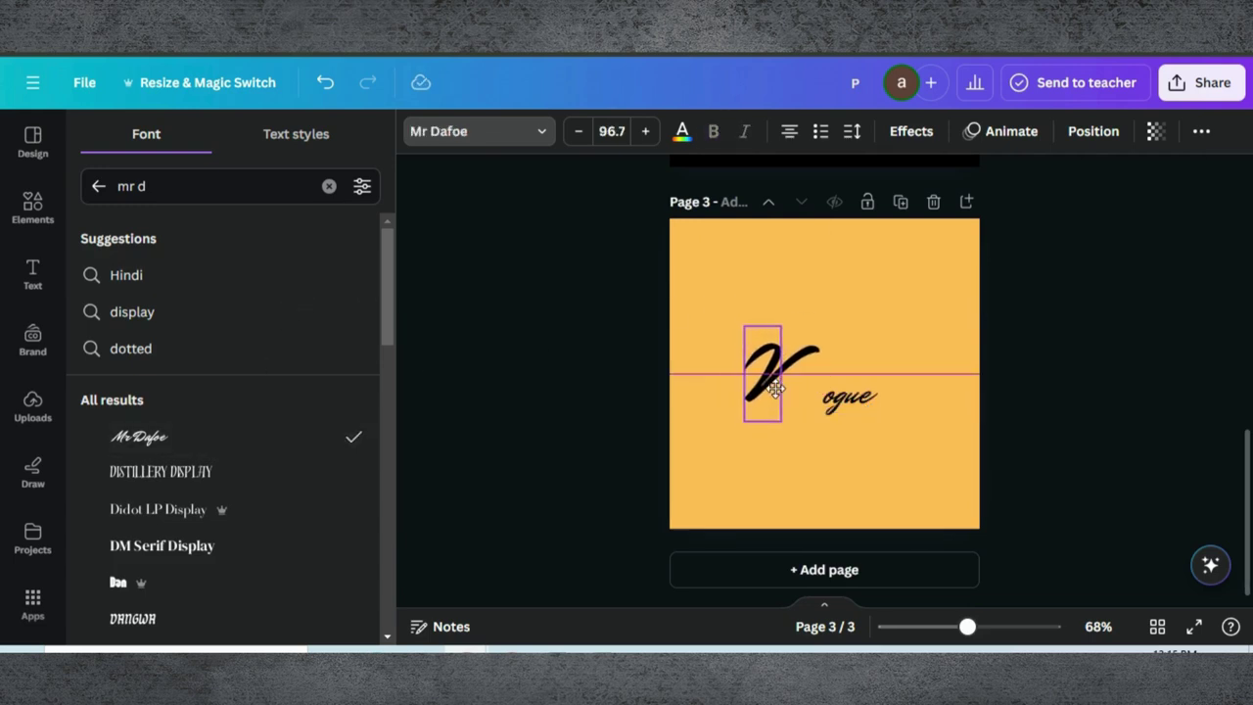
left_click_drag(847, 400, 815, 390)
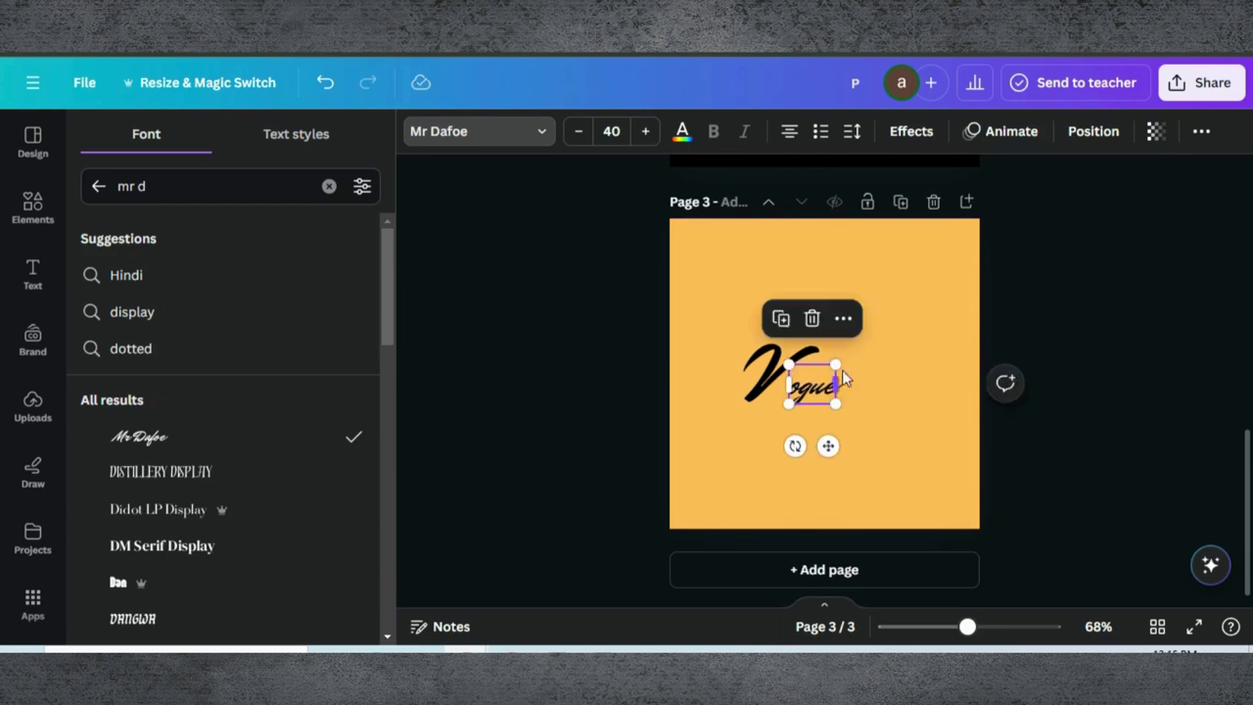
left_click_drag(875, 362, 877, 332)
left_click(760, 375)
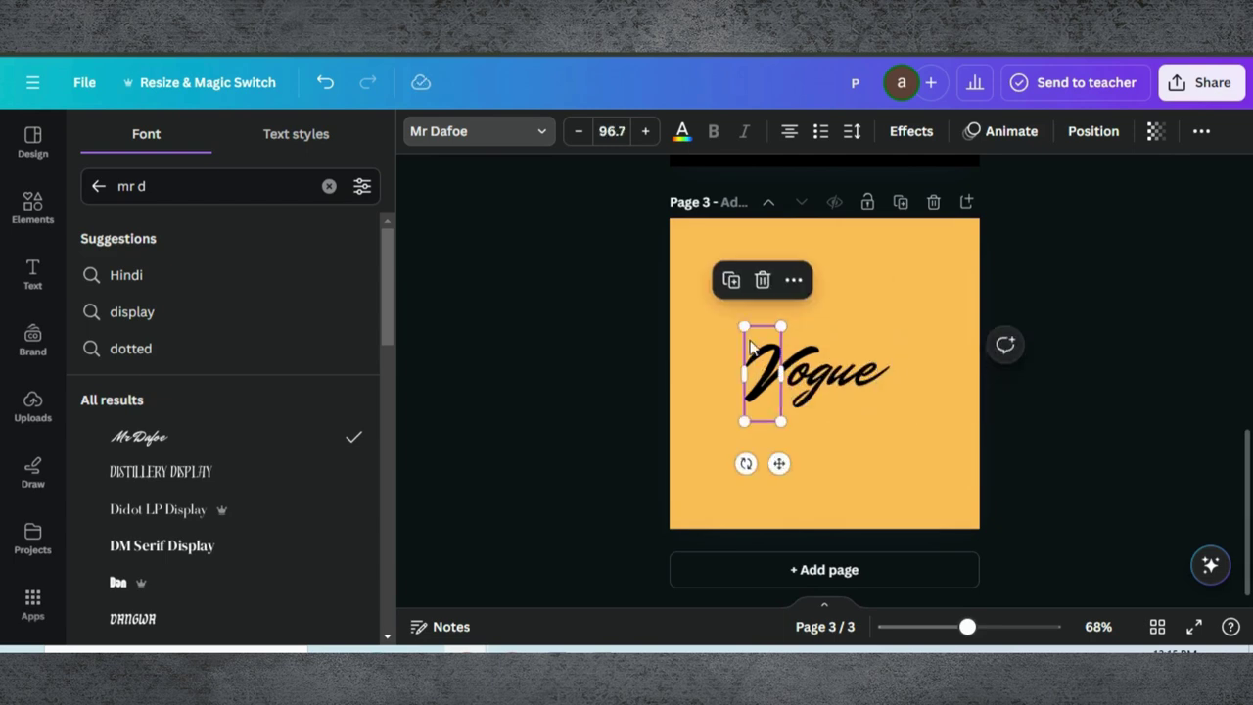
left_click_drag(739, 324, 735, 314)
left_click_drag(765, 379, 782, 365)
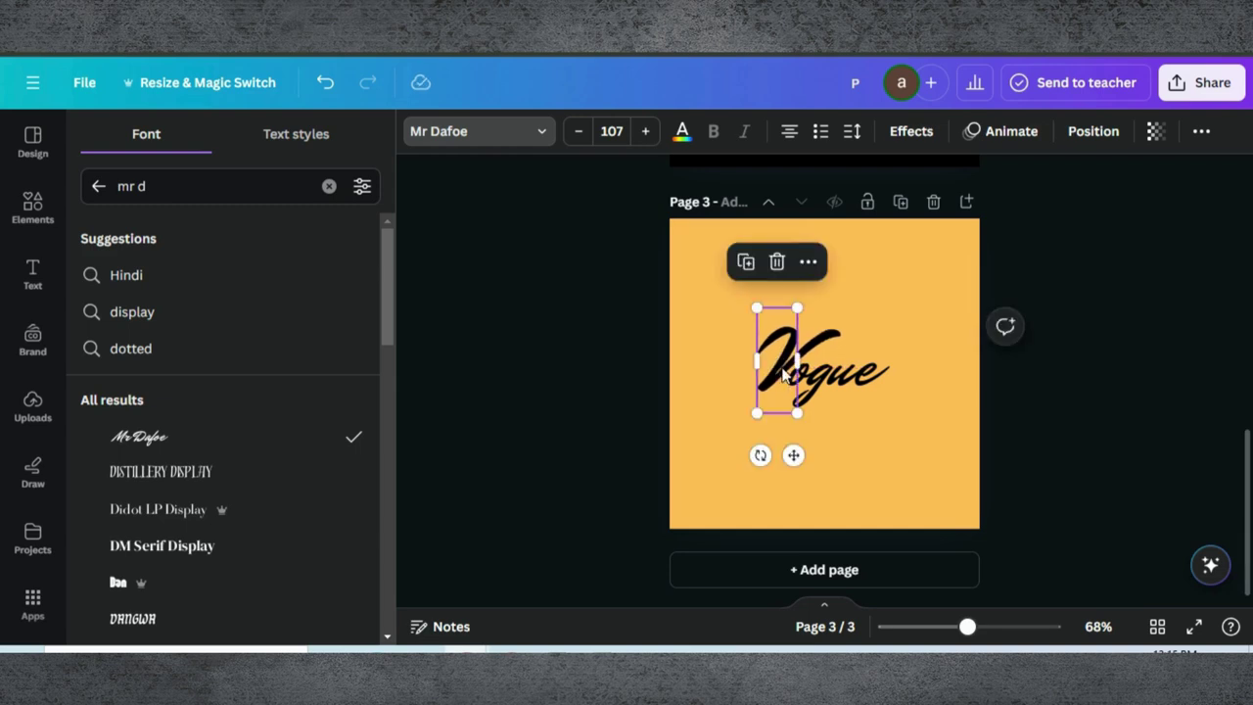
left_click(830, 386)
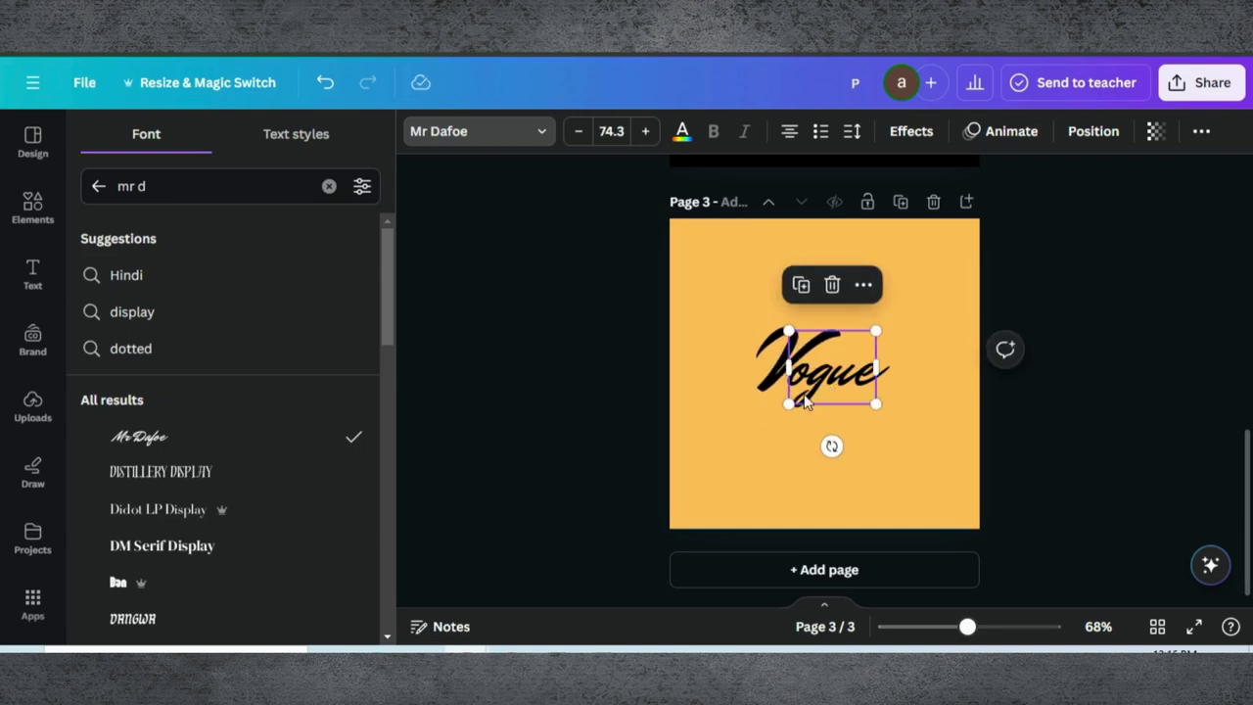
Add a tapered swoosh graphic from the recent "typgraphy tails shape" search and place it as an underline beneath "Vogue".
left_click(32, 208)
left_click(191, 144)
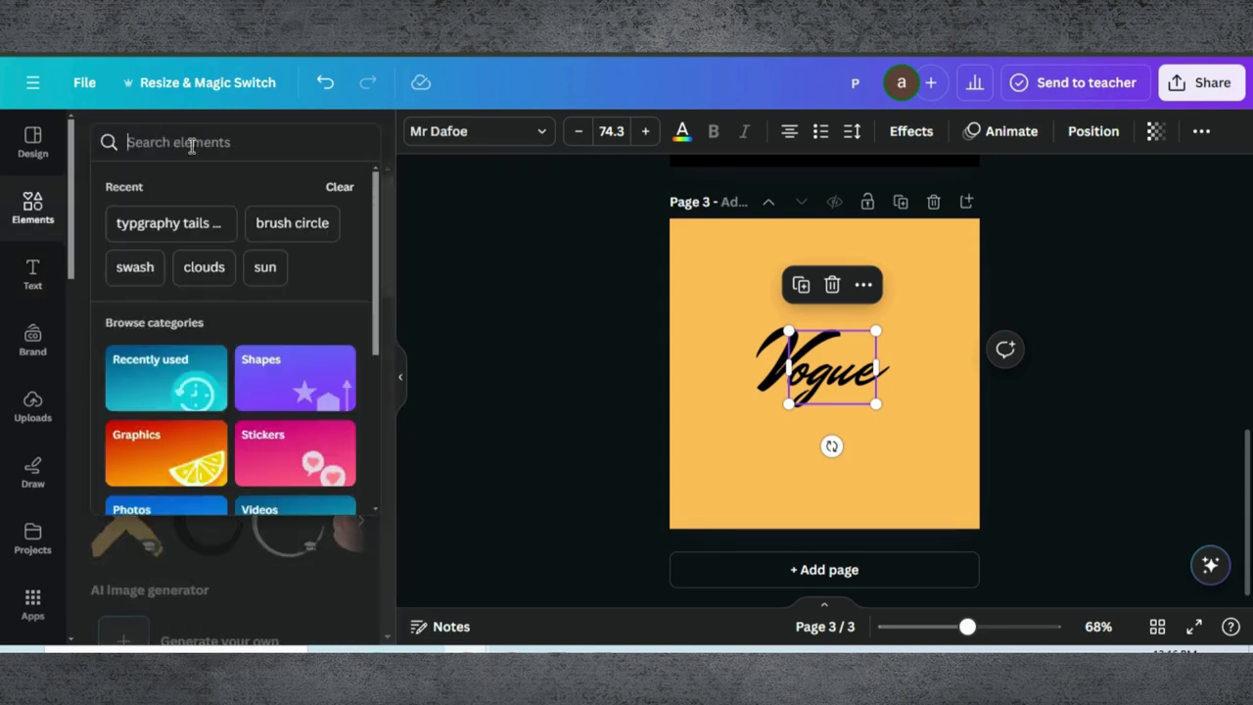
left_click(162, 224)
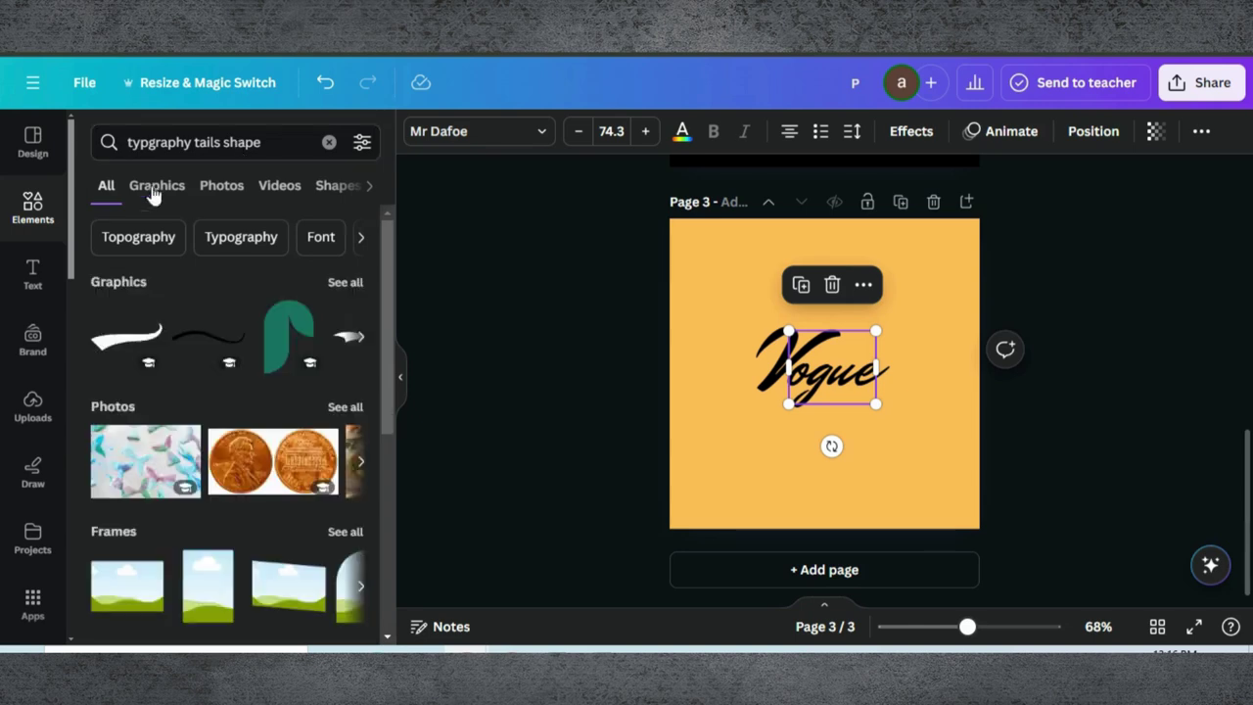
left_click(147, 192)
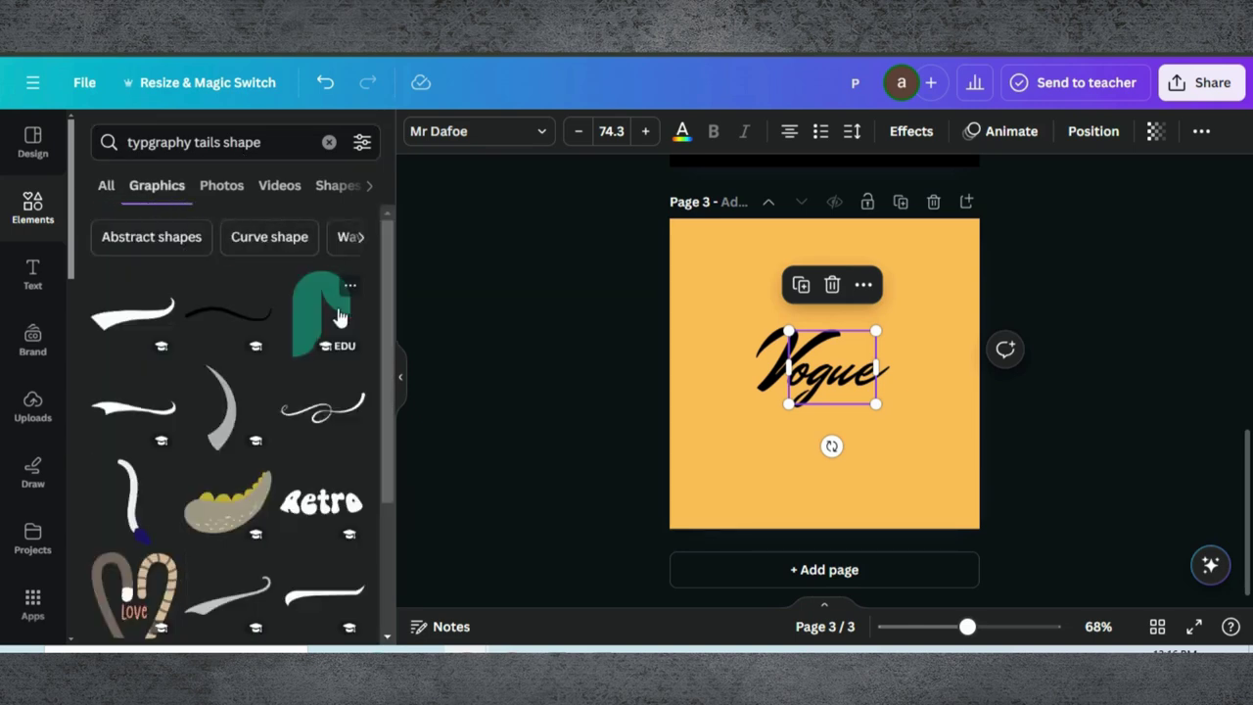
scroll(171, 387, "down", 5)
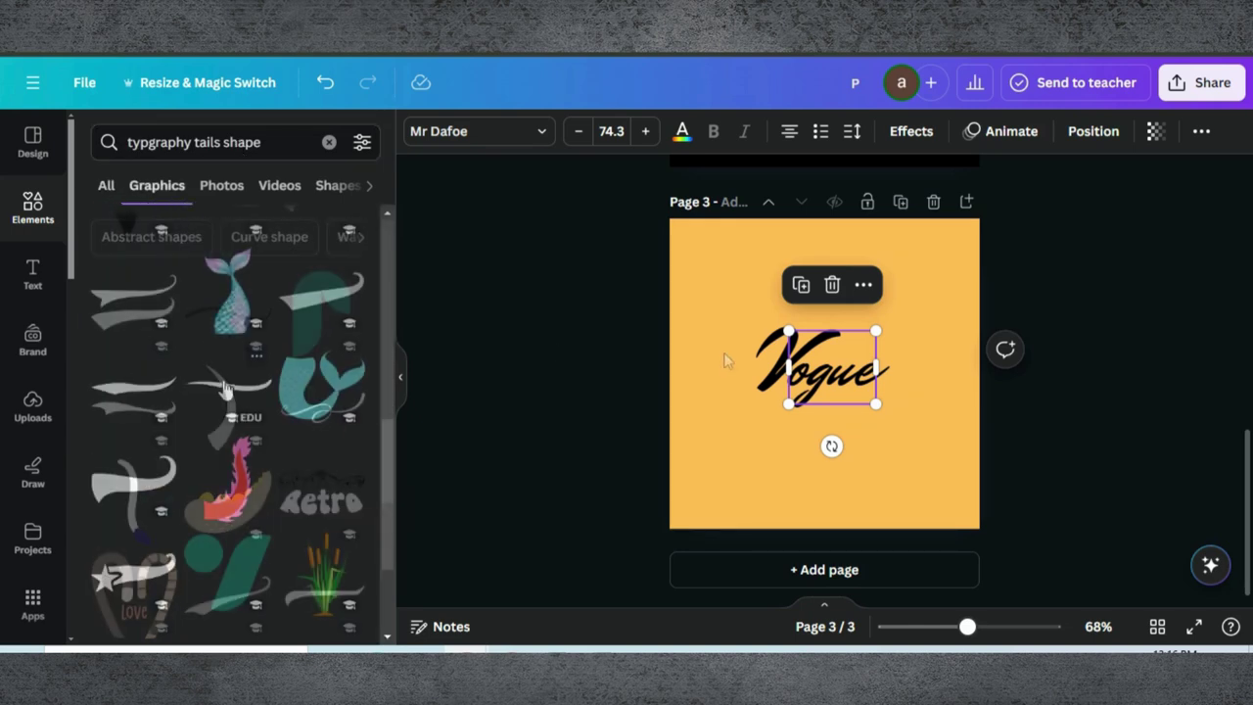
left_click(166, 390)
left_click_drag(797, 382, 791, 399)
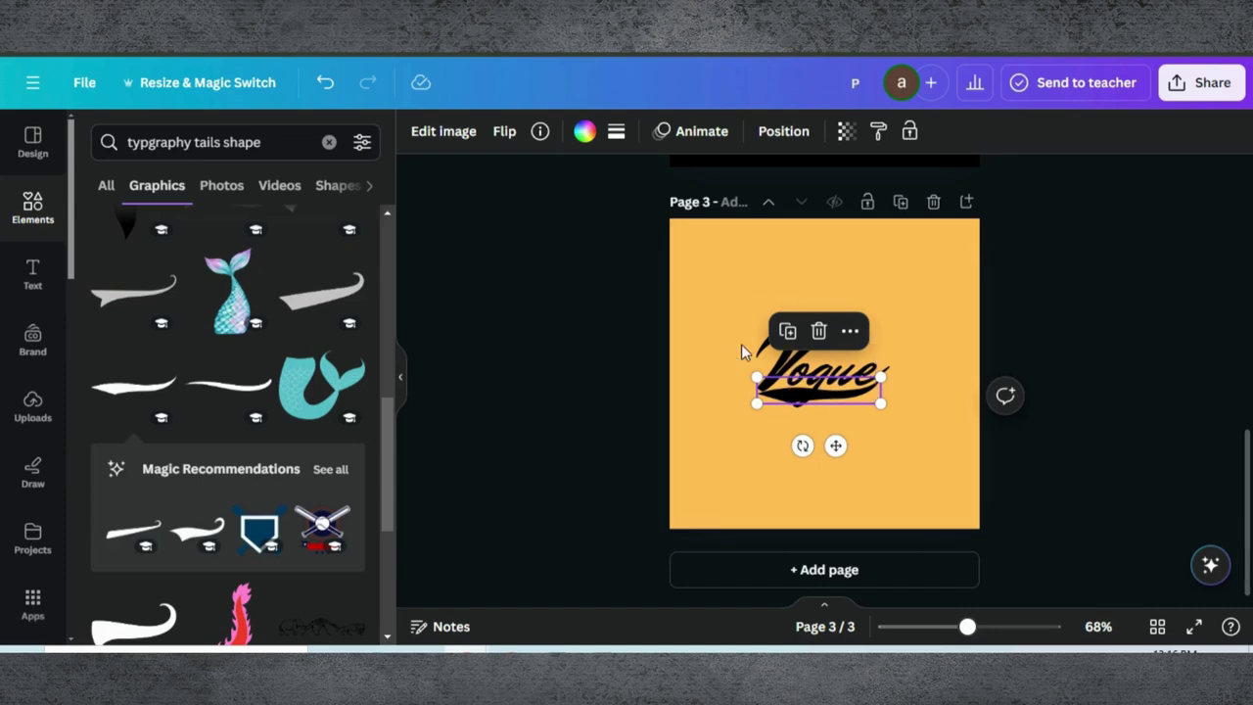
left_click(741, 350)
Change the text colour of both "ogue" and the "V" to white.
left_click(805, 357)
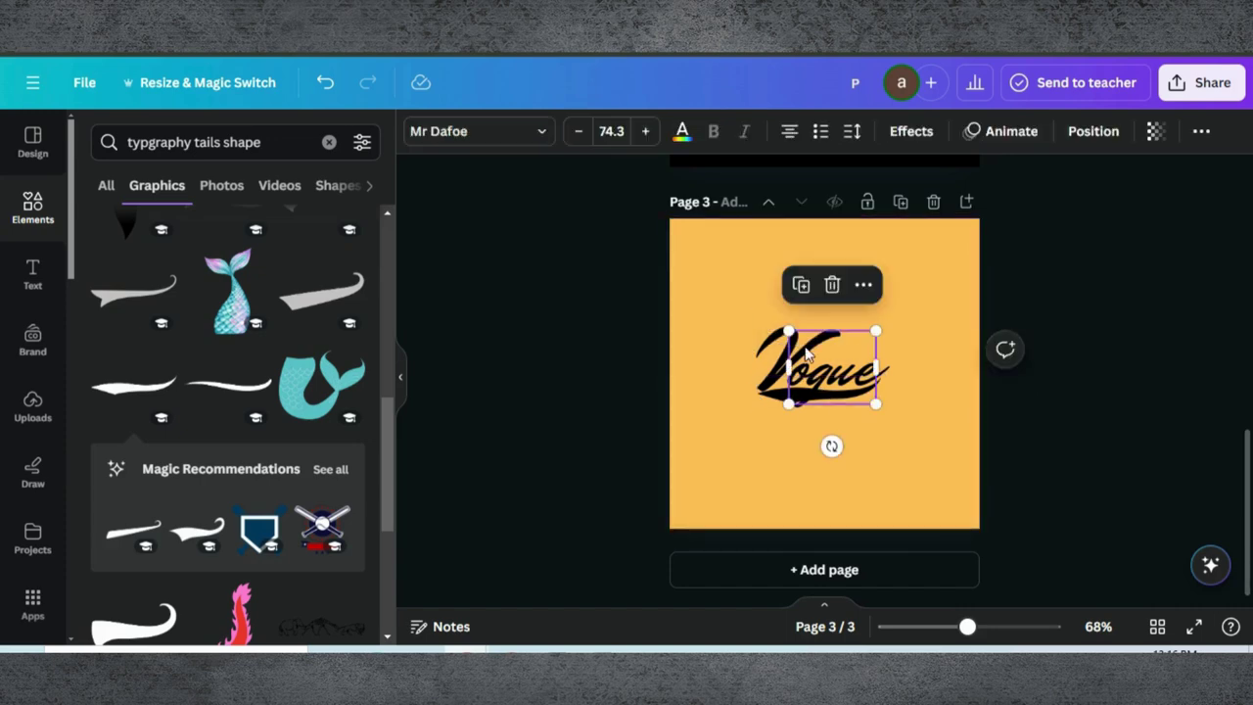
left_click(682, 130)
left_click(301, 242)
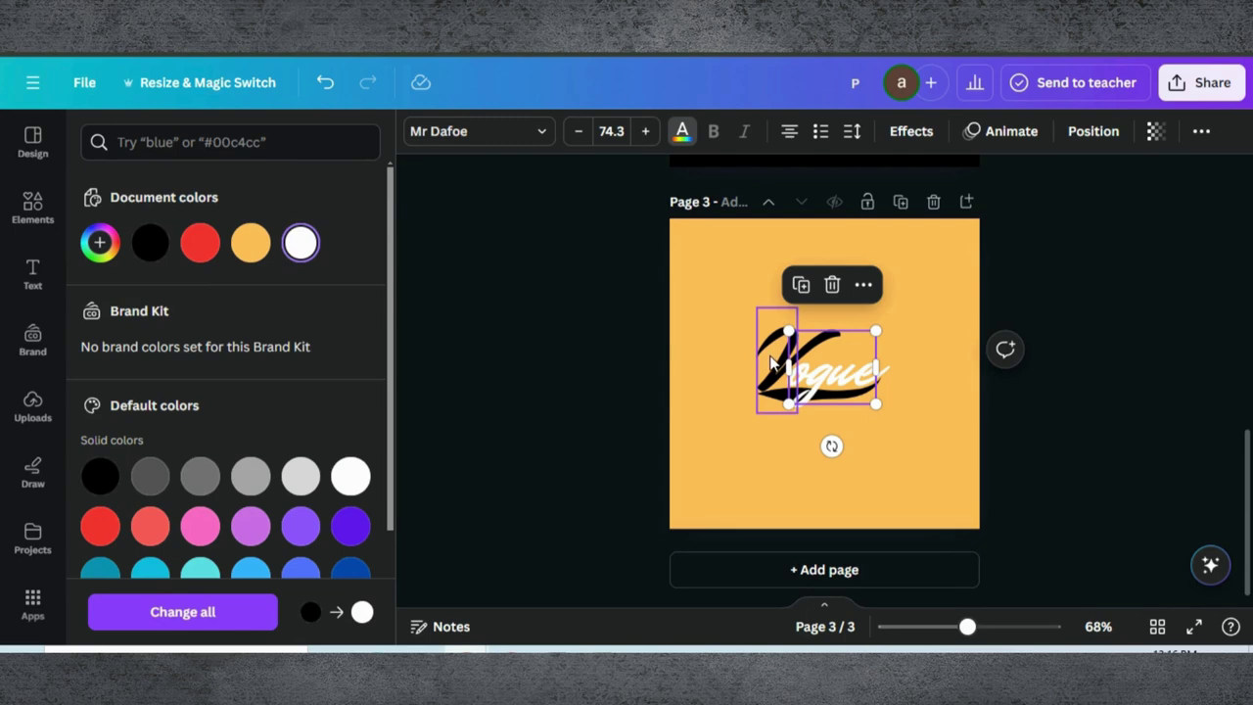
left_click(769, 358)
left_click(301, 243)
left_click(832, 408)
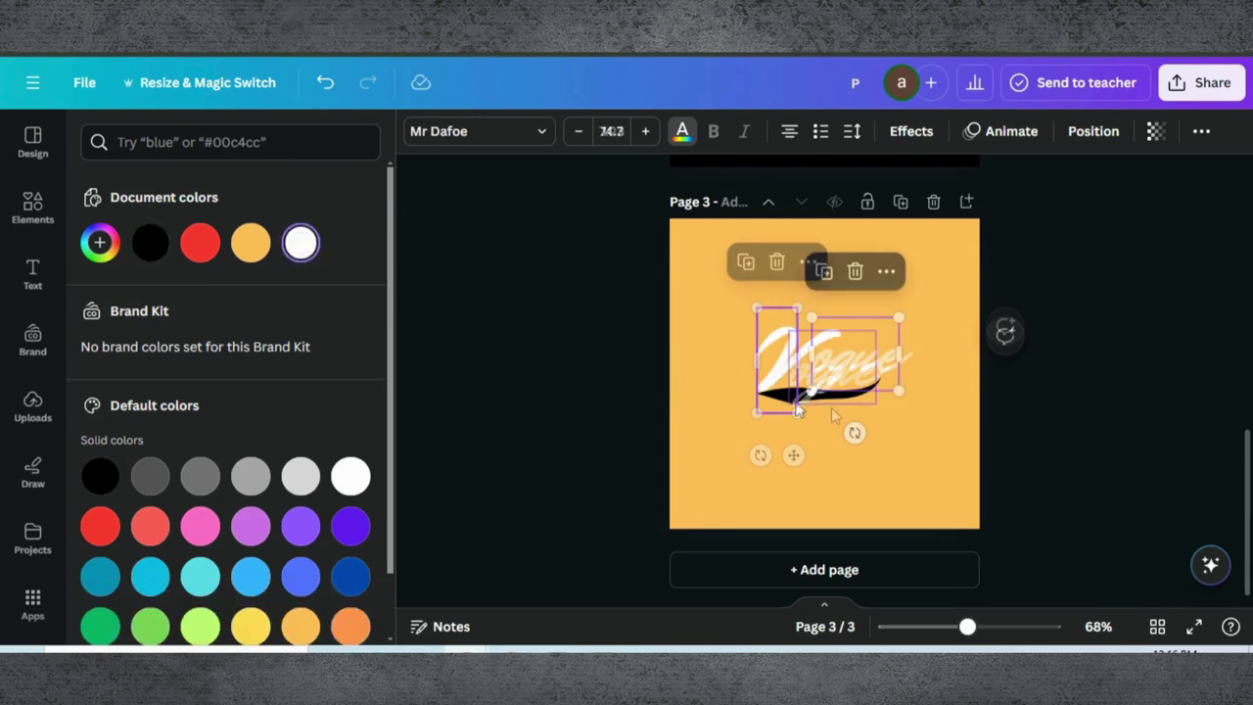
Change the colour of the swoosh under "Vogue" to white.
left_click(804, 401)
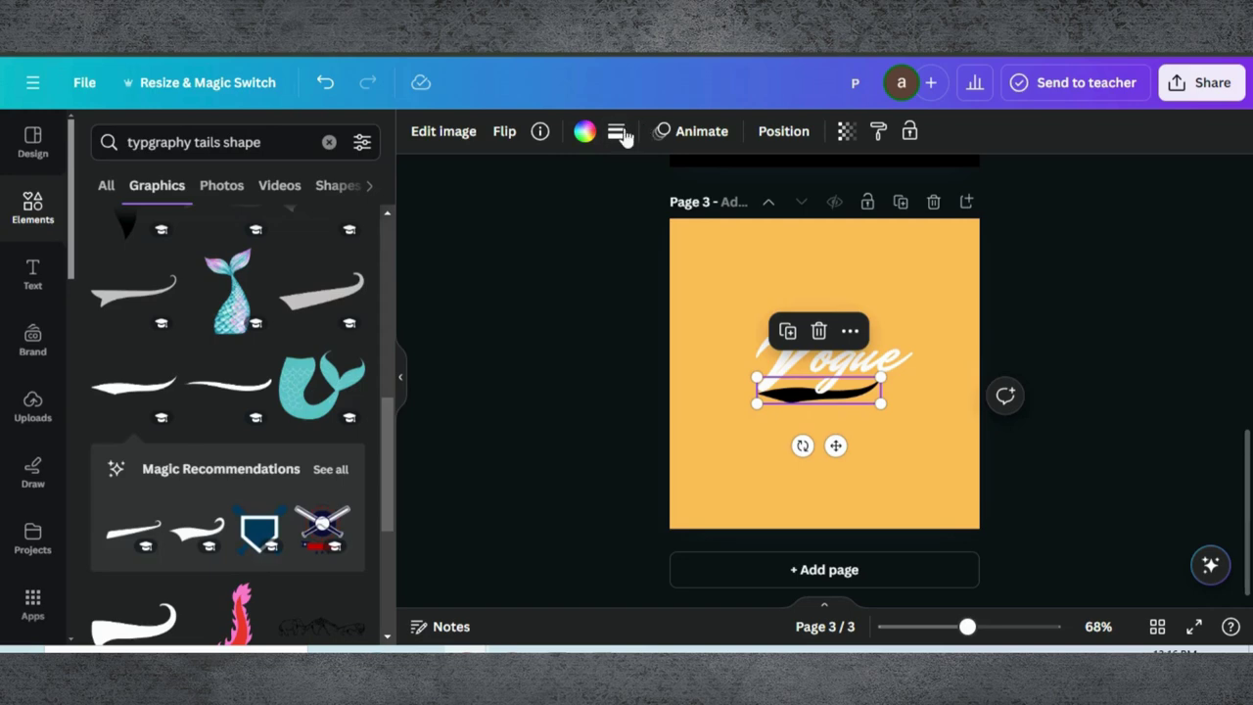
left_click(584, 130)
left_click(300, 243)
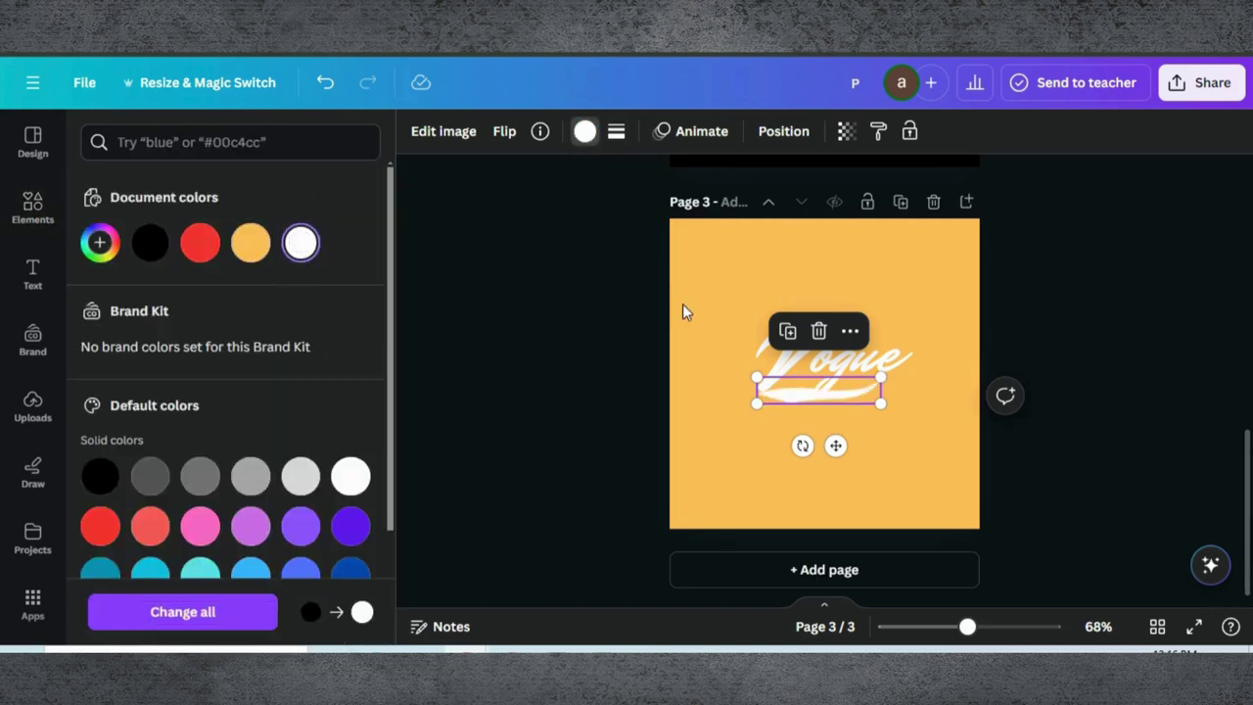
Move "ogue" back against the "V" and give it a slightly thickened Outline effect in the light orange document colour.
left_click_drag(835, 362, 821, 367)
key("alt+1")
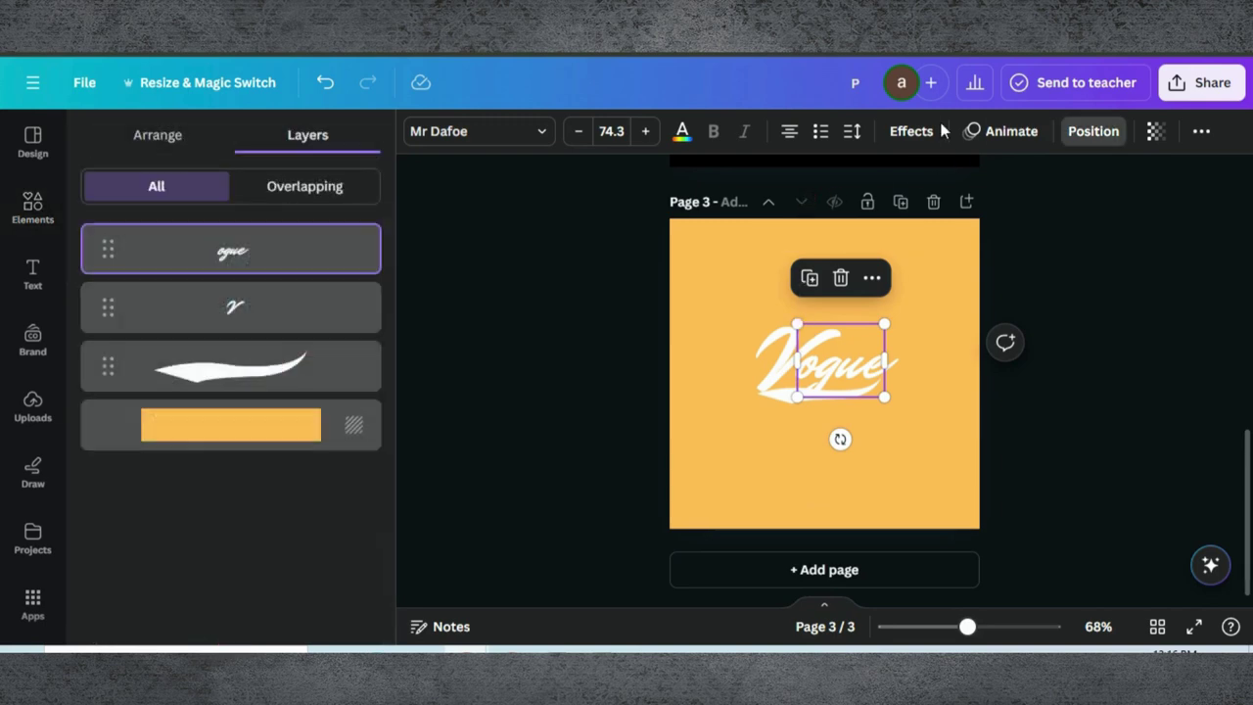
left_click(918, 131)
left_click(313, 382)
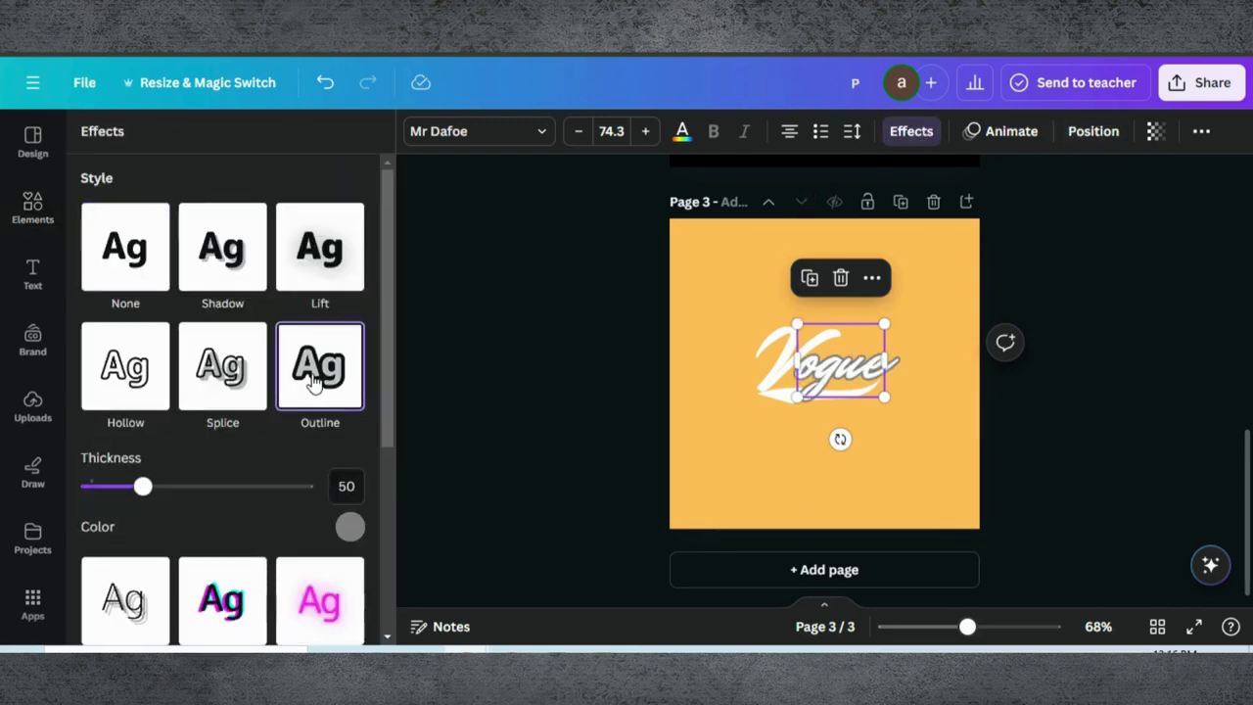
left_click(349, 528)
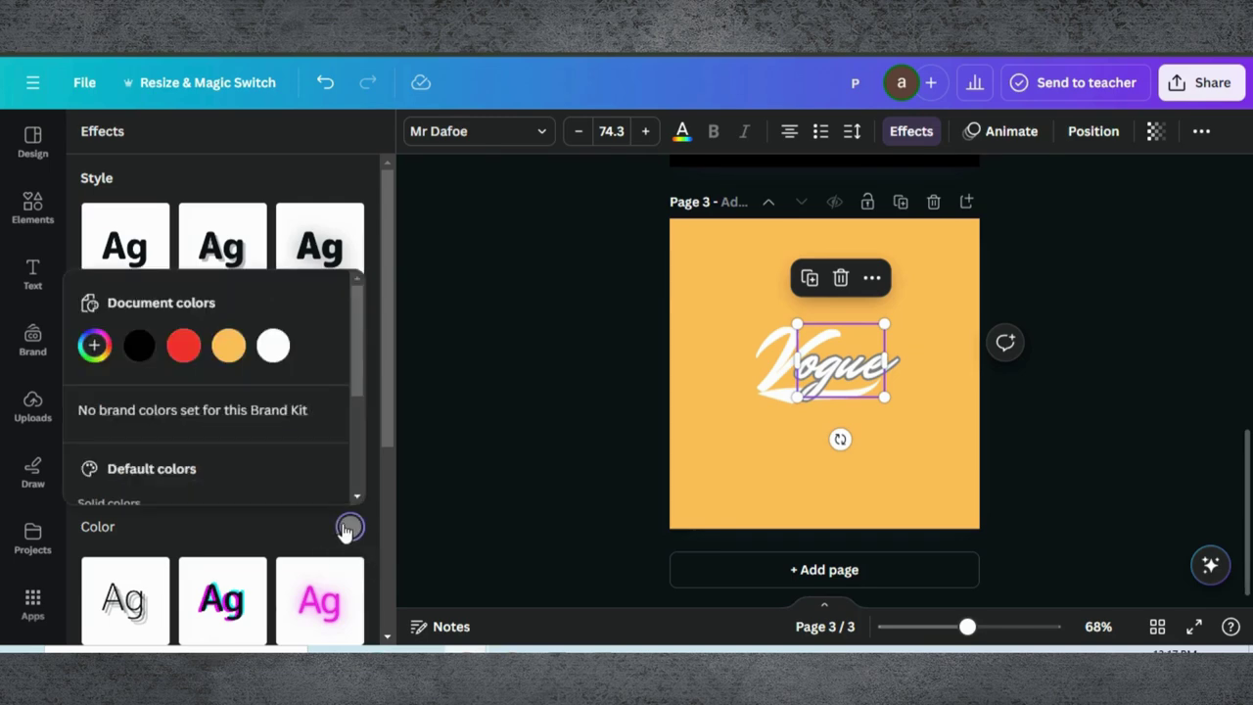
left_click(228, 350)
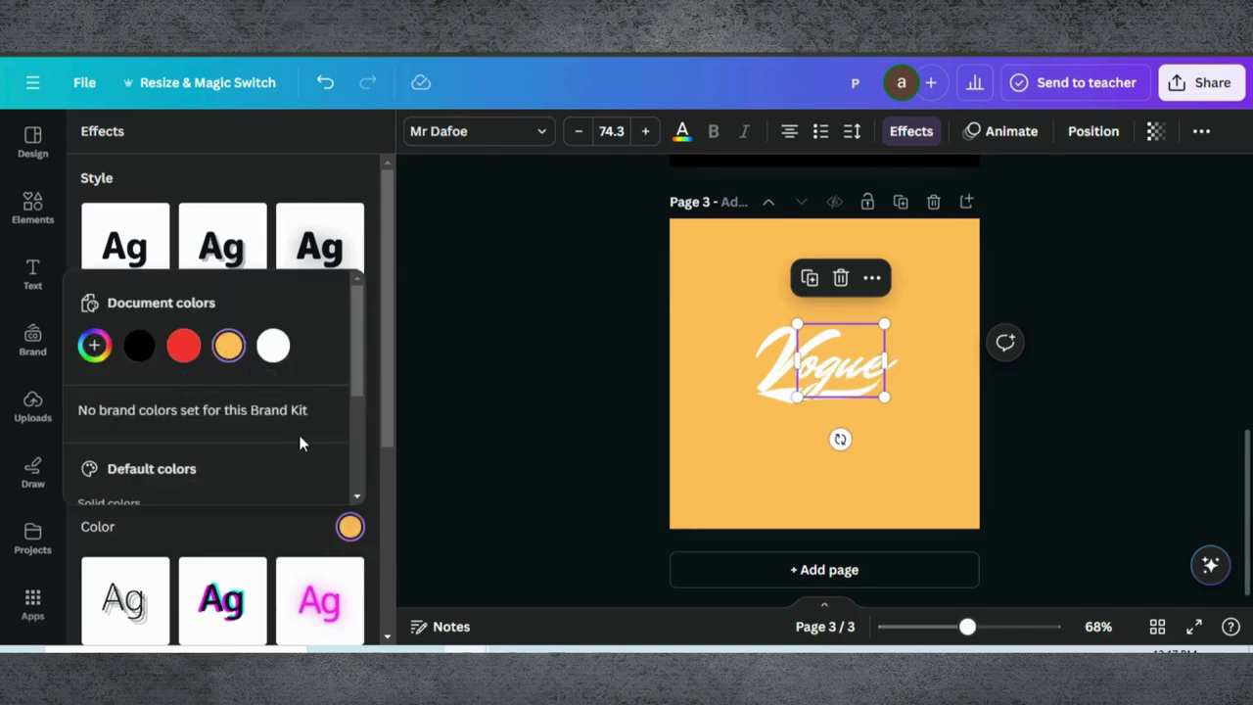
left_click(215, 521)
mouse_move(147, 486)
left_mouse_down()
mouse_move(190, 490)
mouse_move(154, 490)
left_mouse_up()
left_click(497, 380)
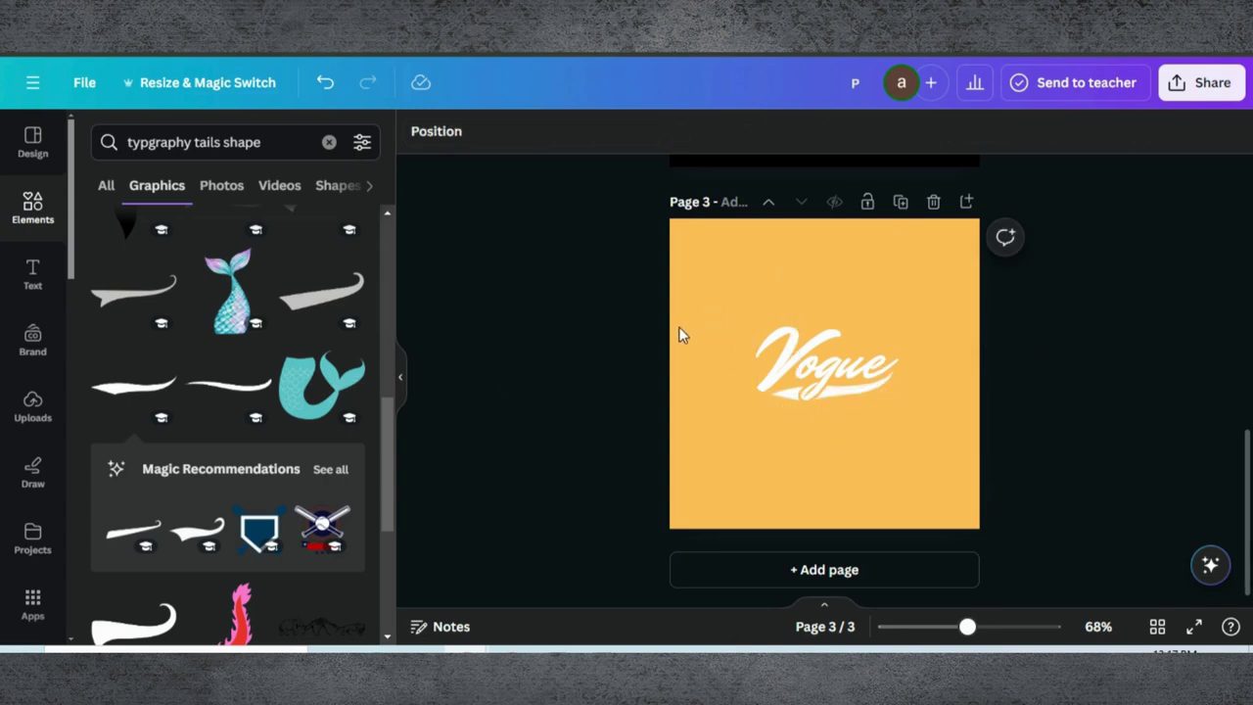
Select the "V", "ogue" and swoosh together and enlarge the whole logo on page 3.
left_click(761, 394)
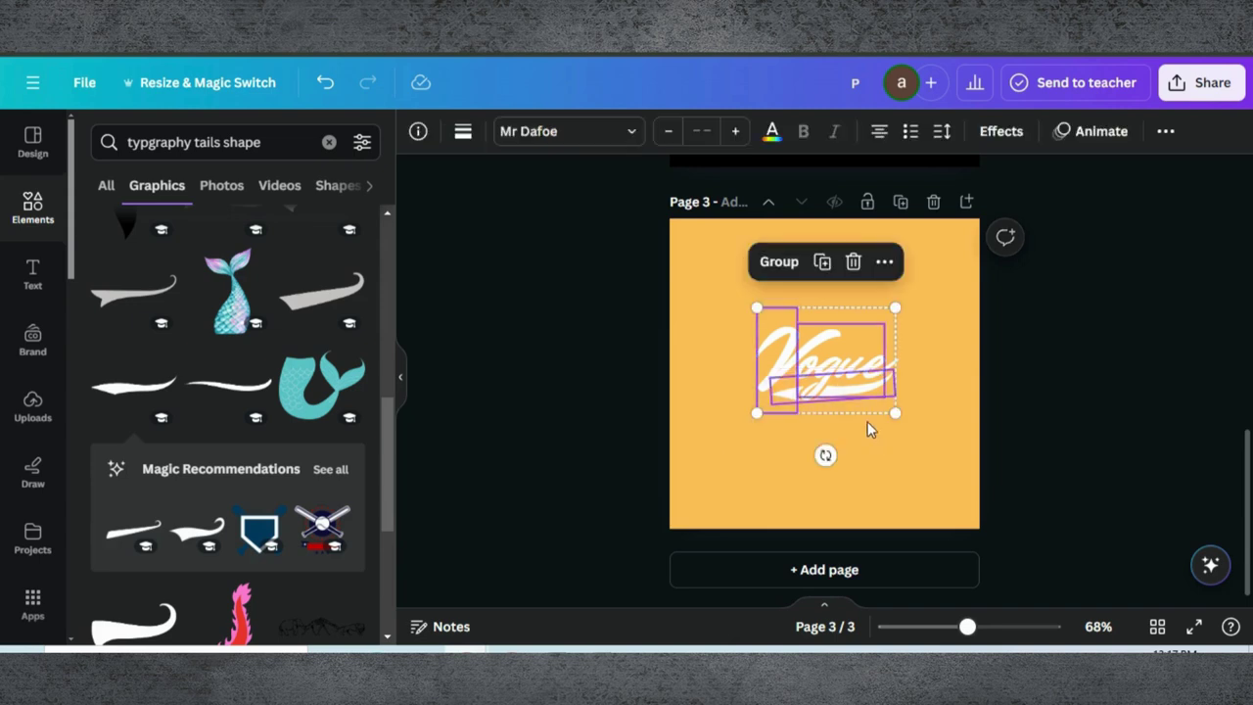
left_click_drag(751, 302, 707, 280)
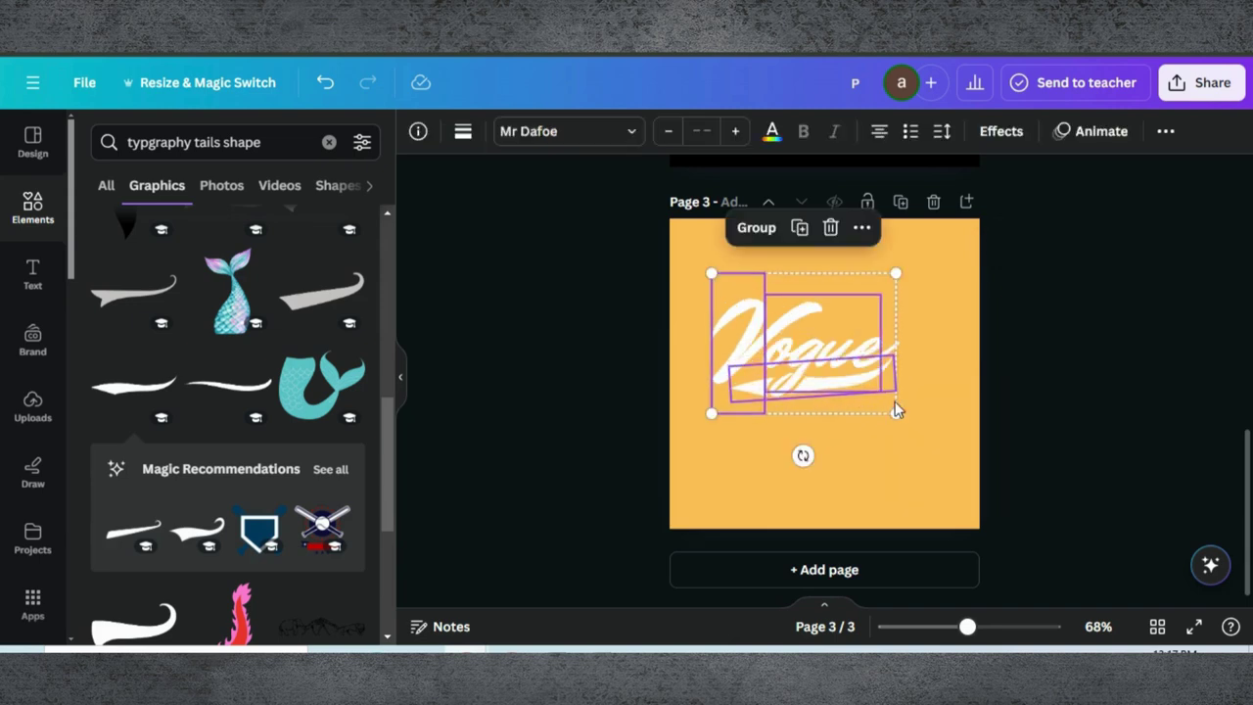
left_click_drag(896, 414, 931, 440)
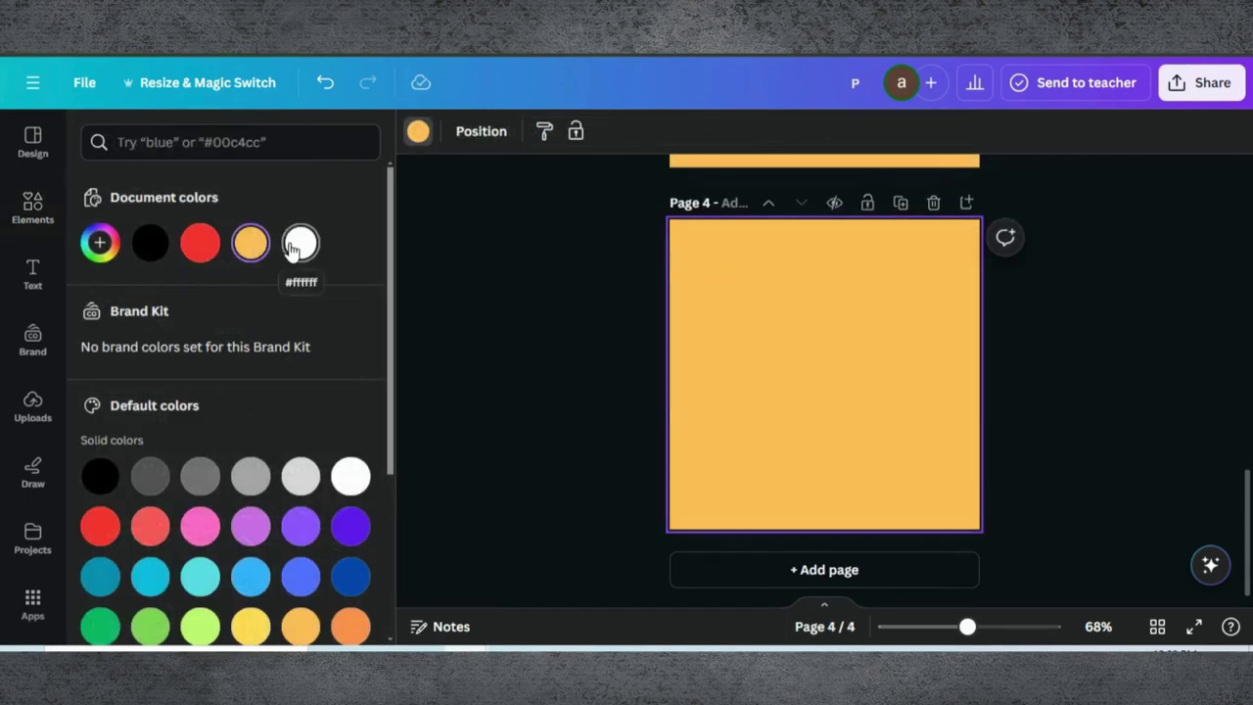
Set page 4's background to white and add a heading reading "Modish".
left_click(298, 244)
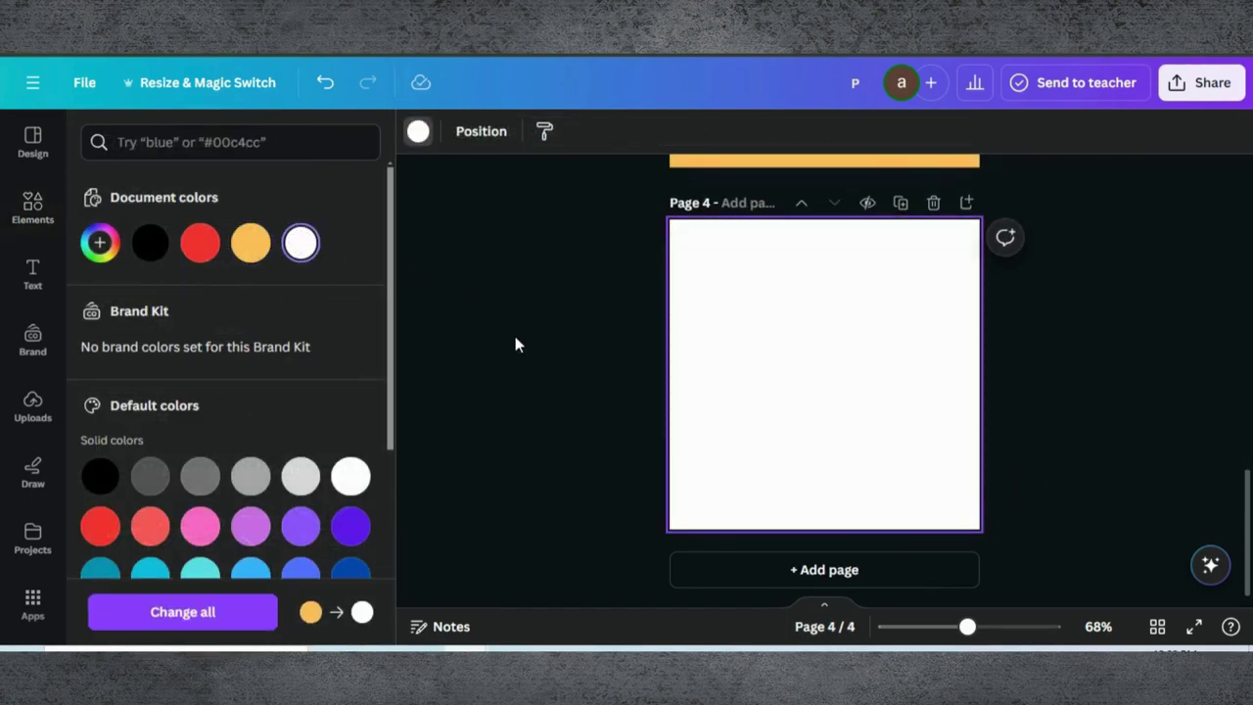
left_click(32, 272)
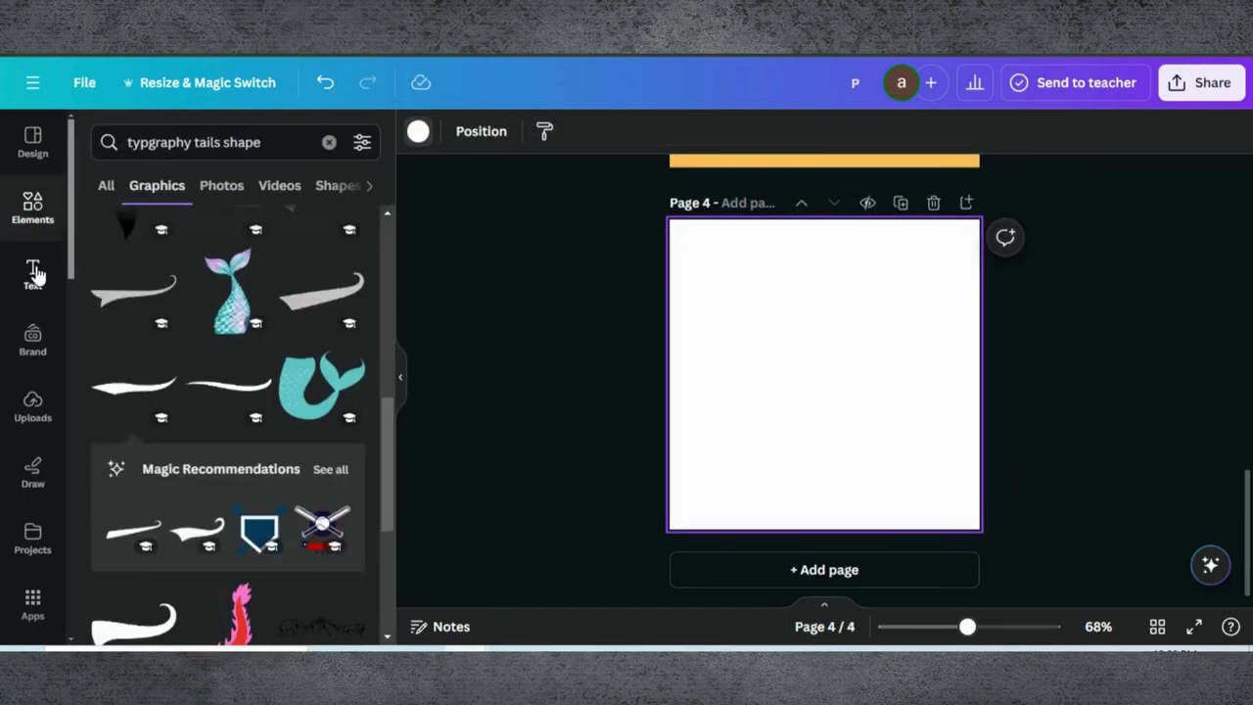
left_click(199, 329)
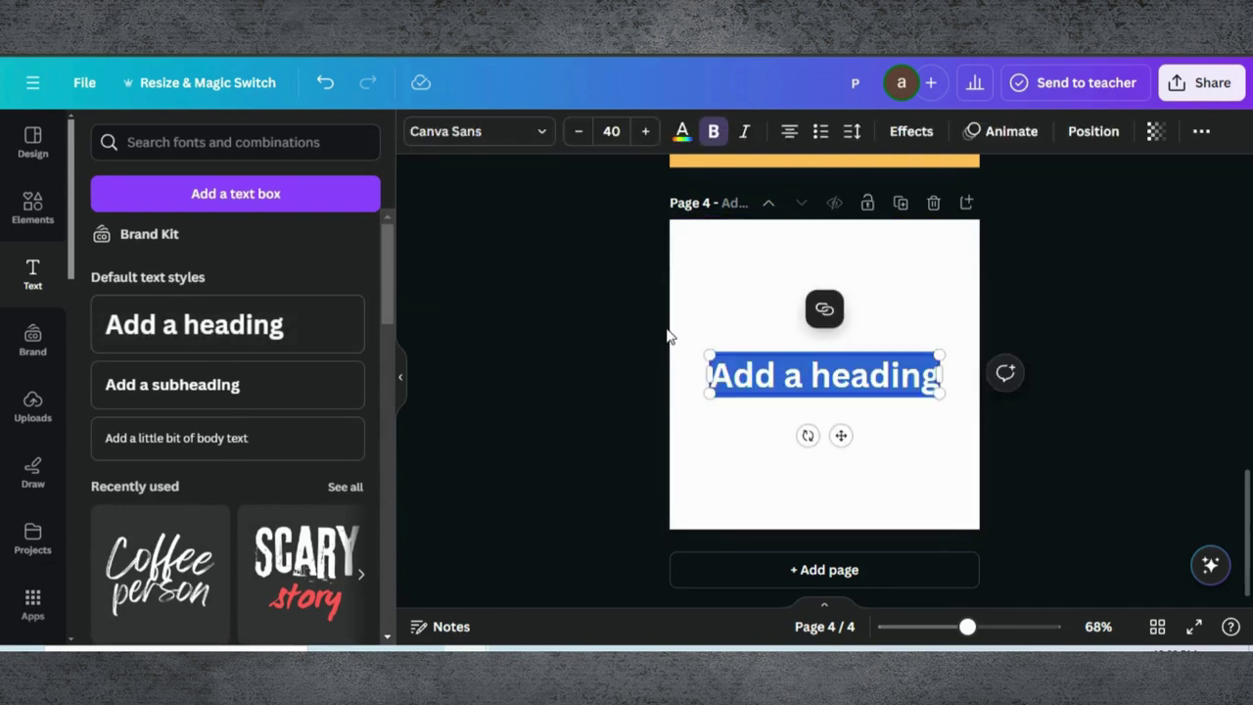
type("Modish")
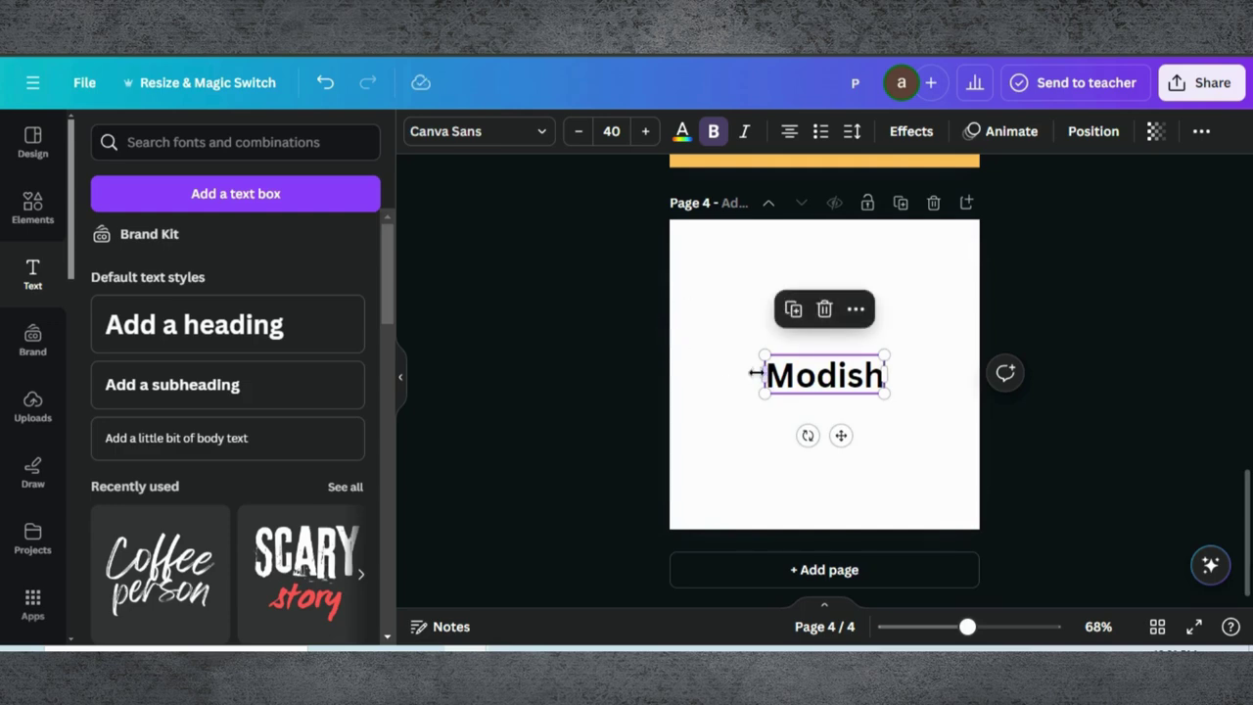
Change the "Modish" heading's font to Holiday.
left_click(535, 131)
type("mr d")
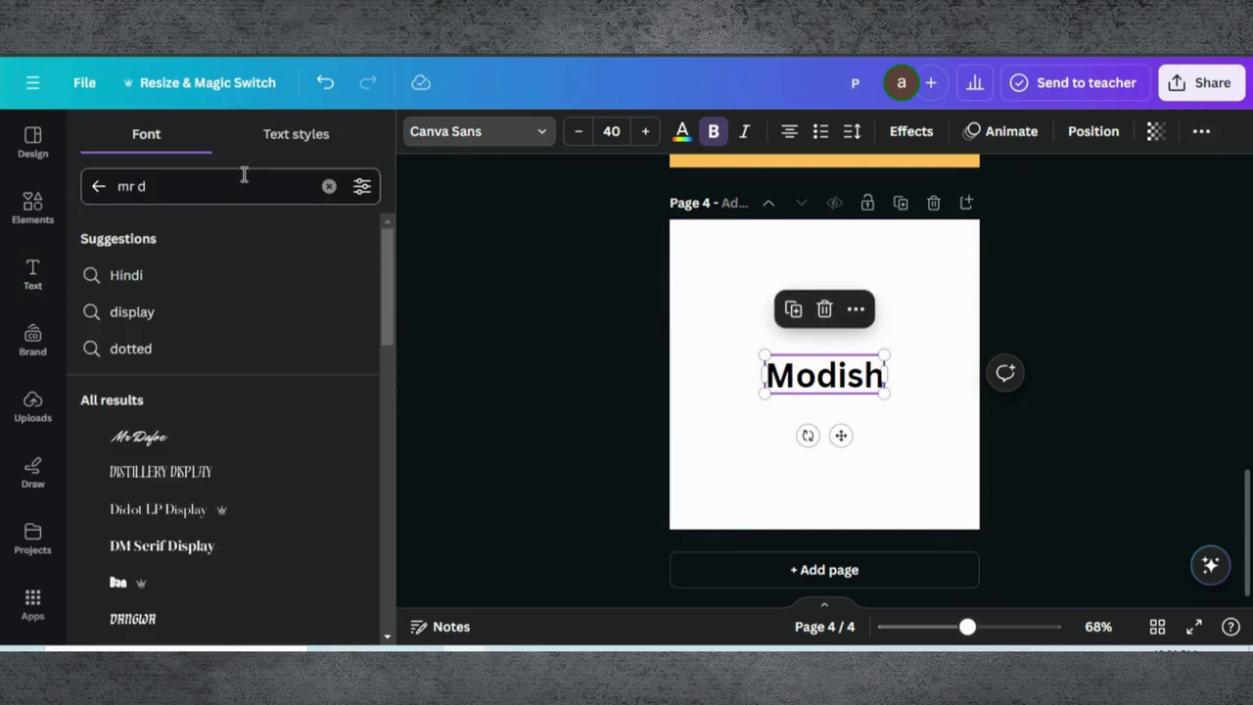
key("ctrl+a")
type("holiday")
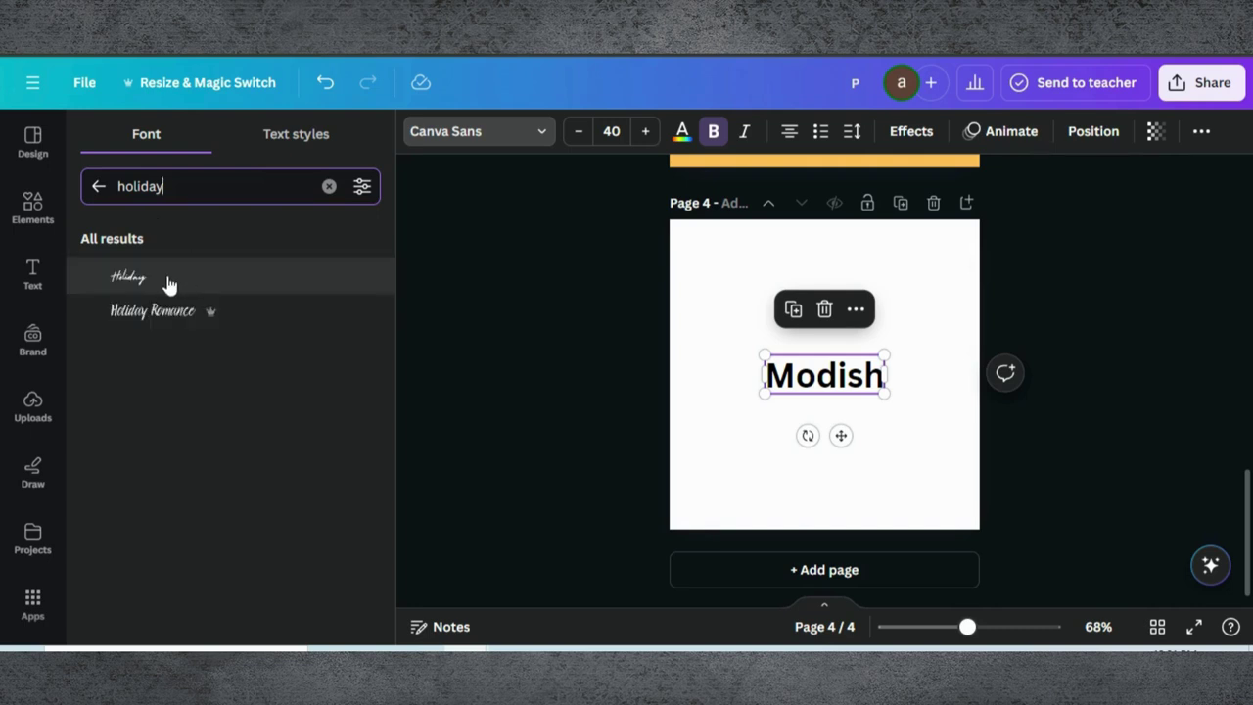
left_click(168, 283)
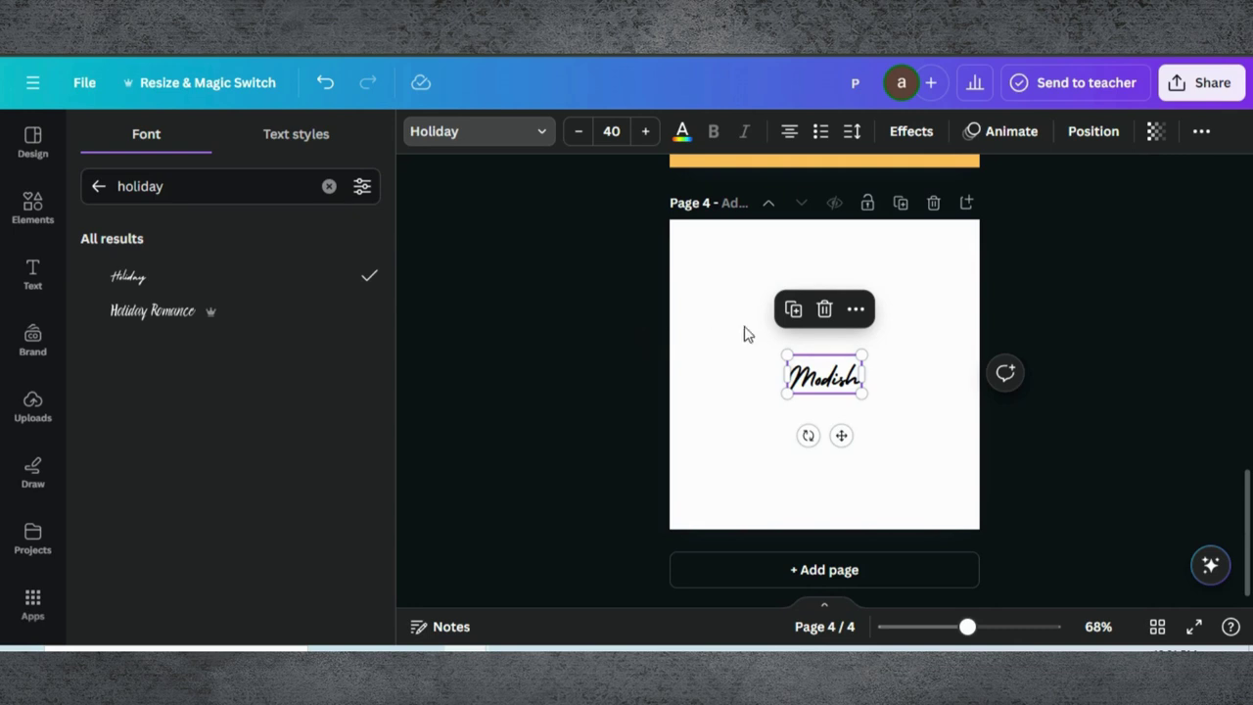
Enlarge "Modish" to about font size 75.6, tilt it slightly counterclockwise and centre it on the page.
left_click_drag(763, 345, 721, 322)
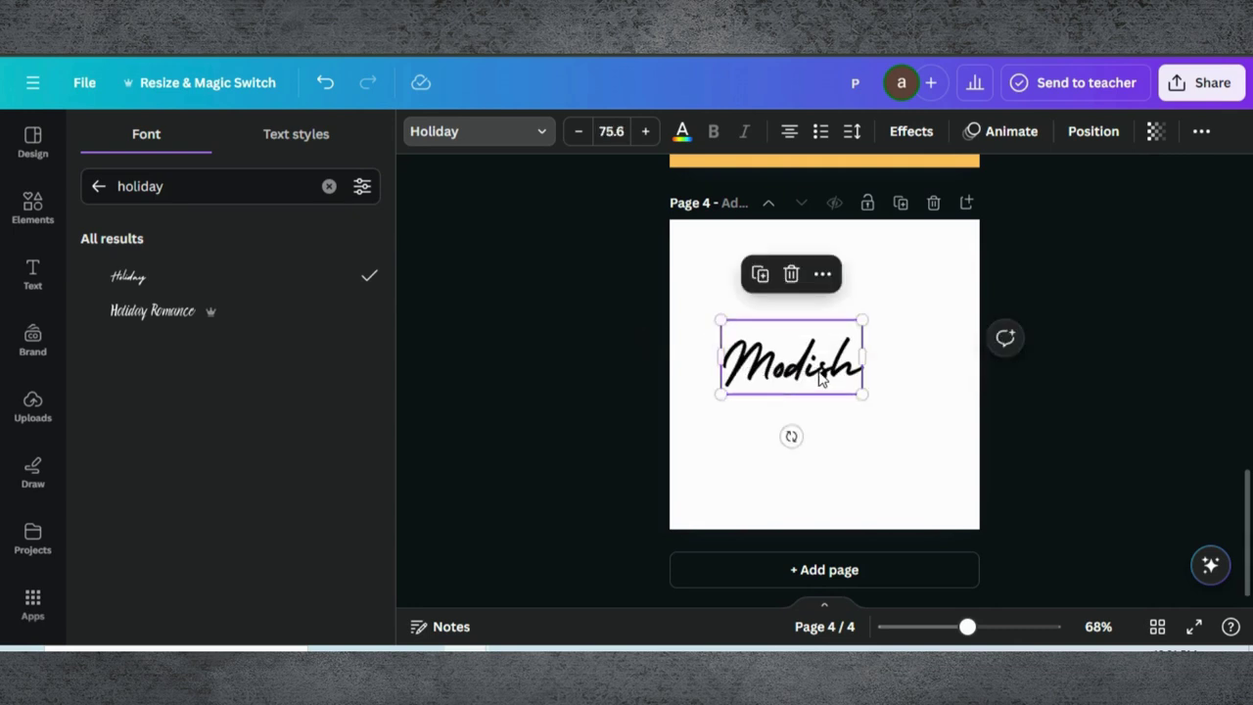
left_click_drag(791, 437, 812, 440)
left_click_drag(795, 372, 810, 376)
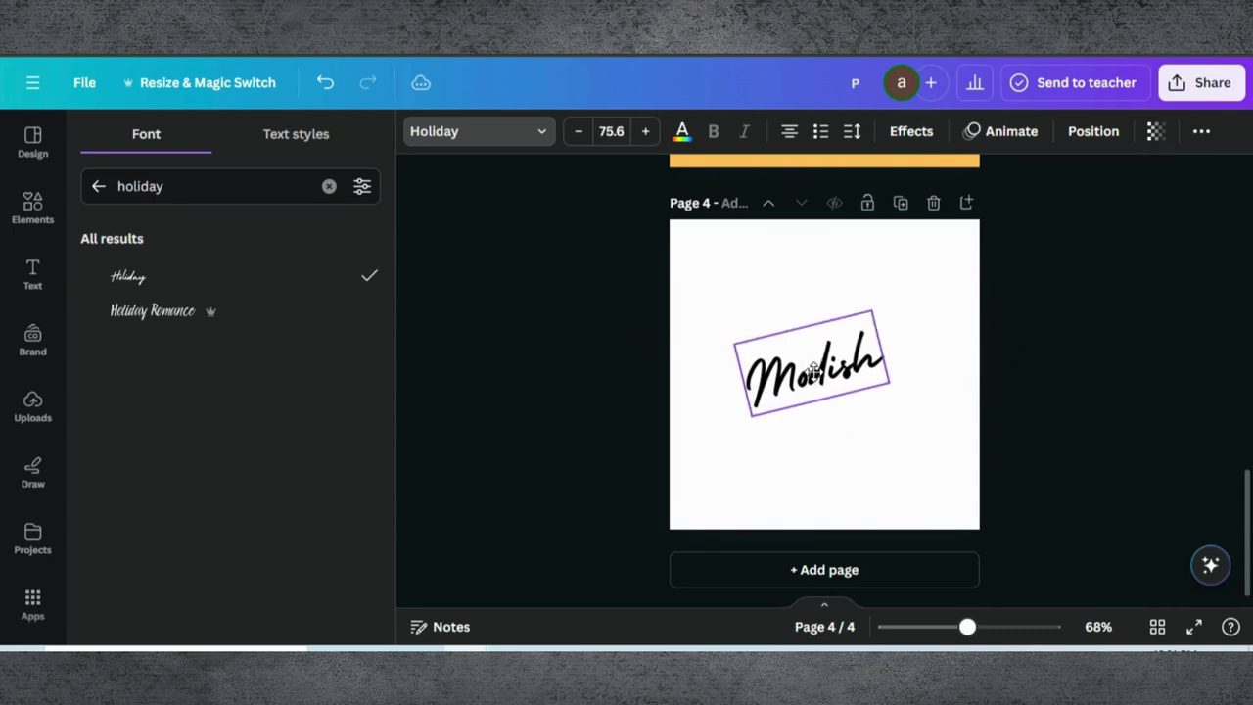
left_click_drag(830, 439, 824, 443)
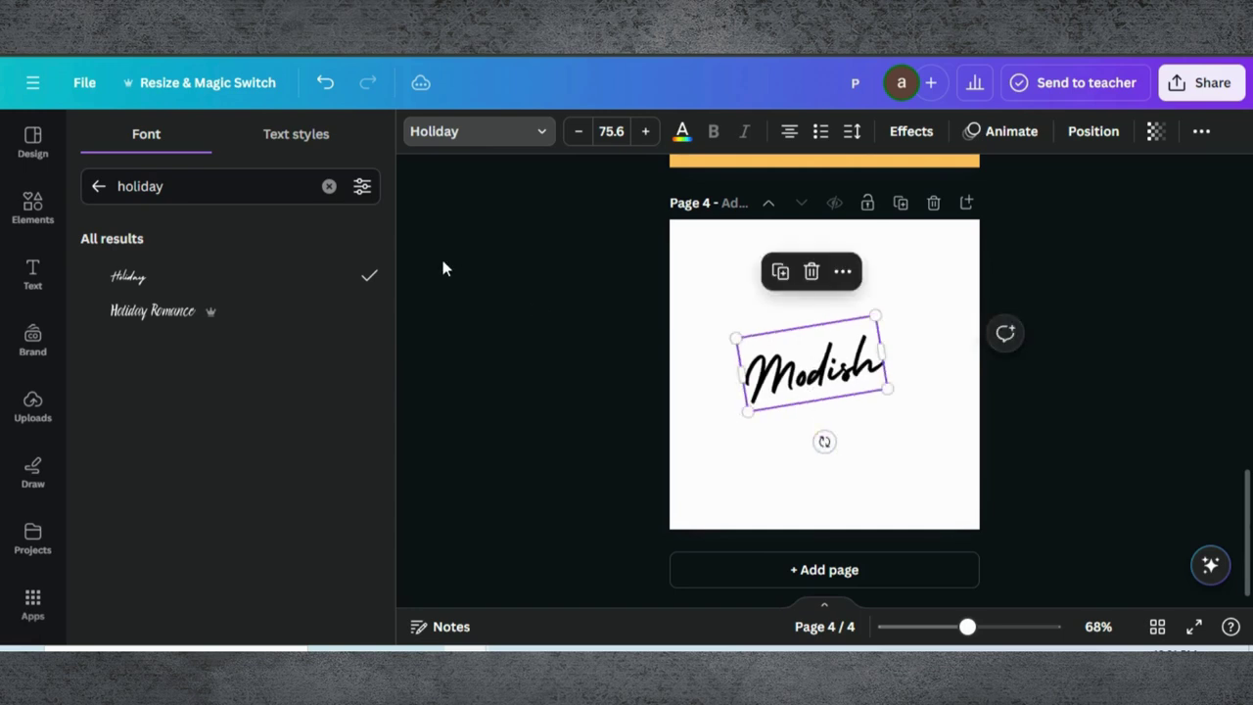
Add a red circle shape to page 4 over the "Modish" text.
left_click(329, 186)
left_click(33, 206)
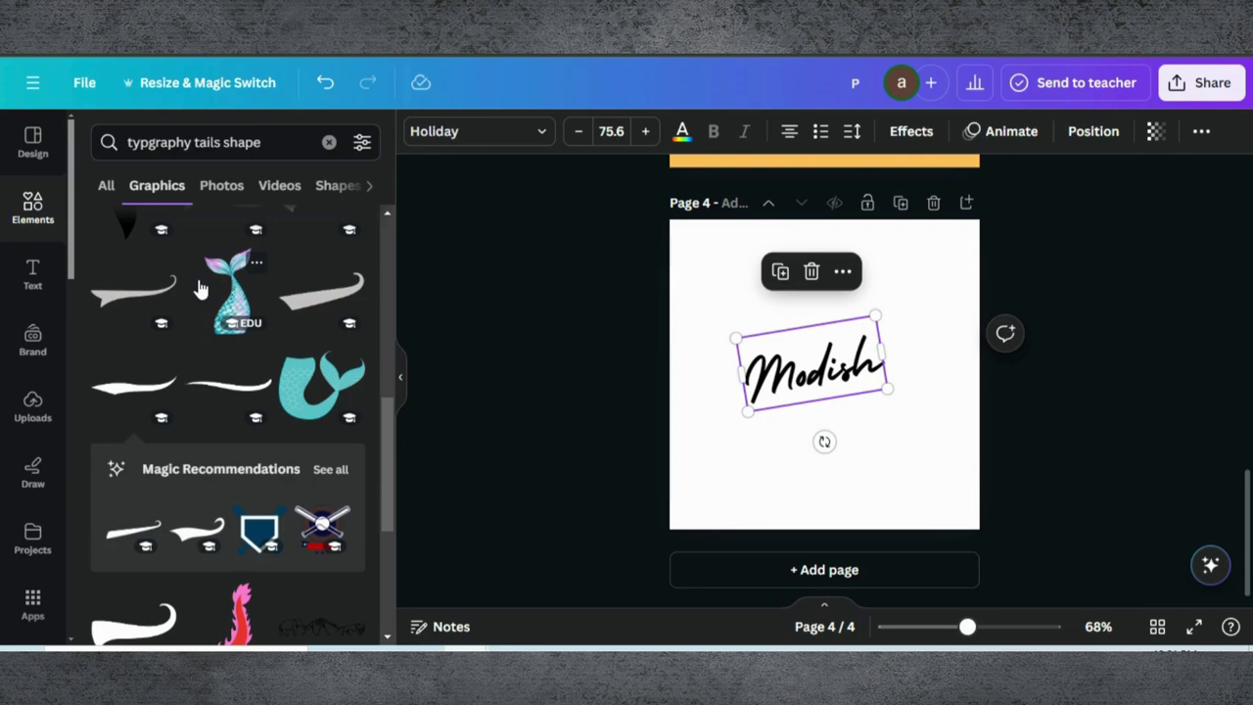
left_click(329, 142)
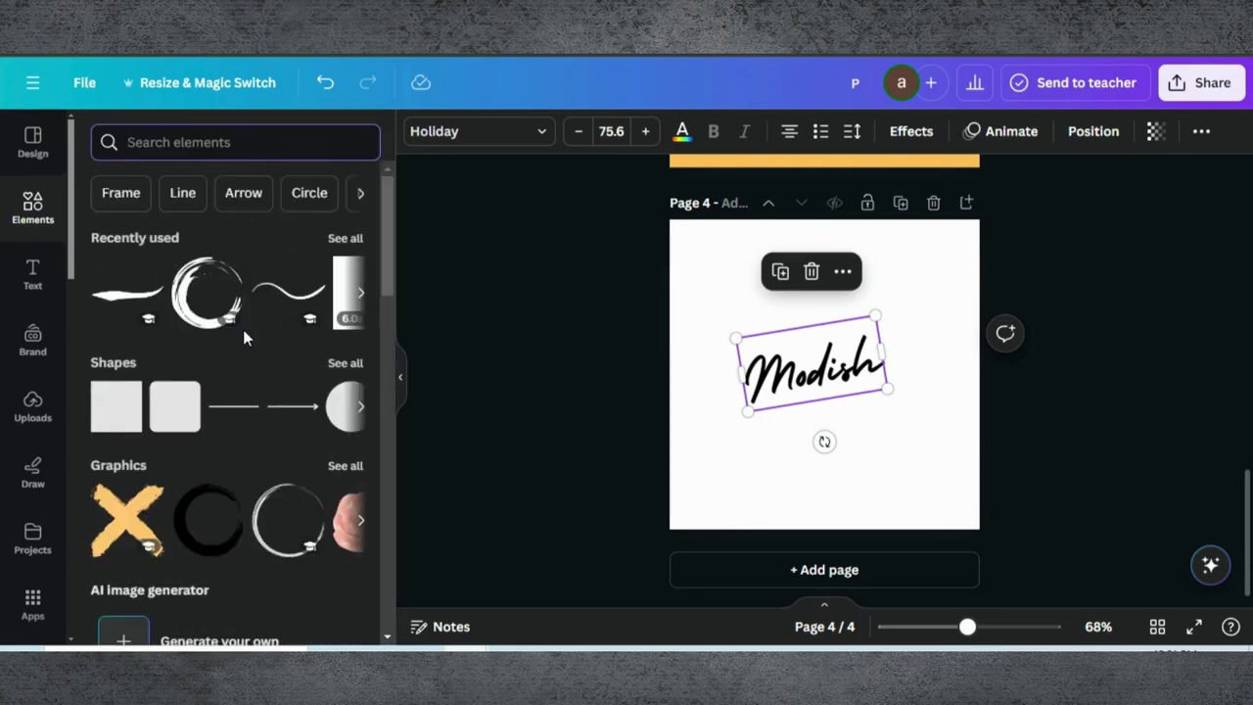
left_click(333, 411)
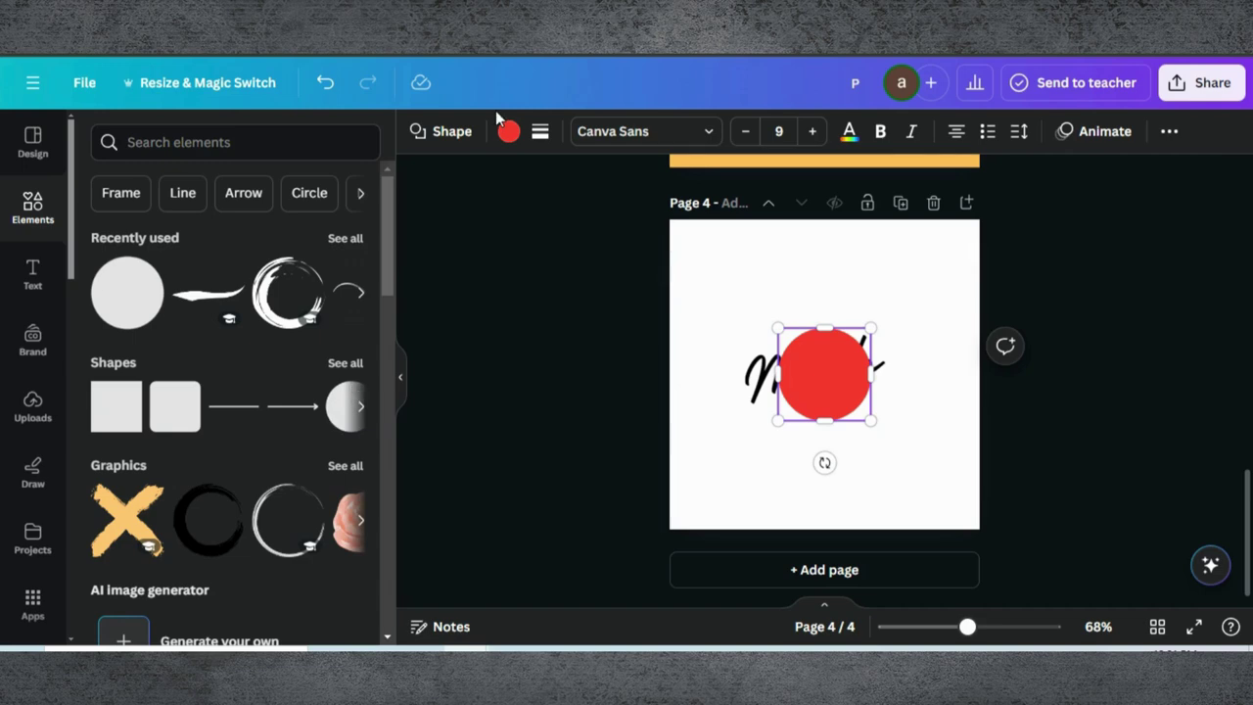
left_click(519, 306)
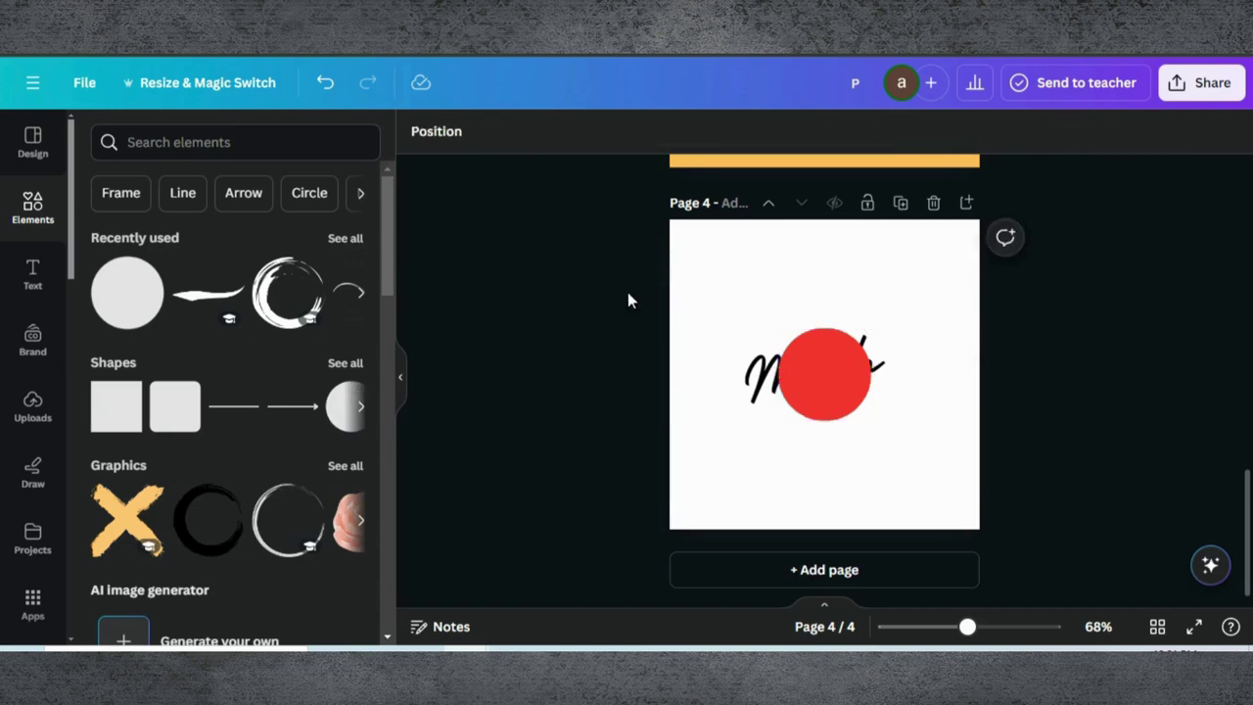
Enlarge the red circle to about 164 × 164 and position it over the middle of "Modish".
left_click(809, 387)
left_click_drag(779, 328, 765, 319)
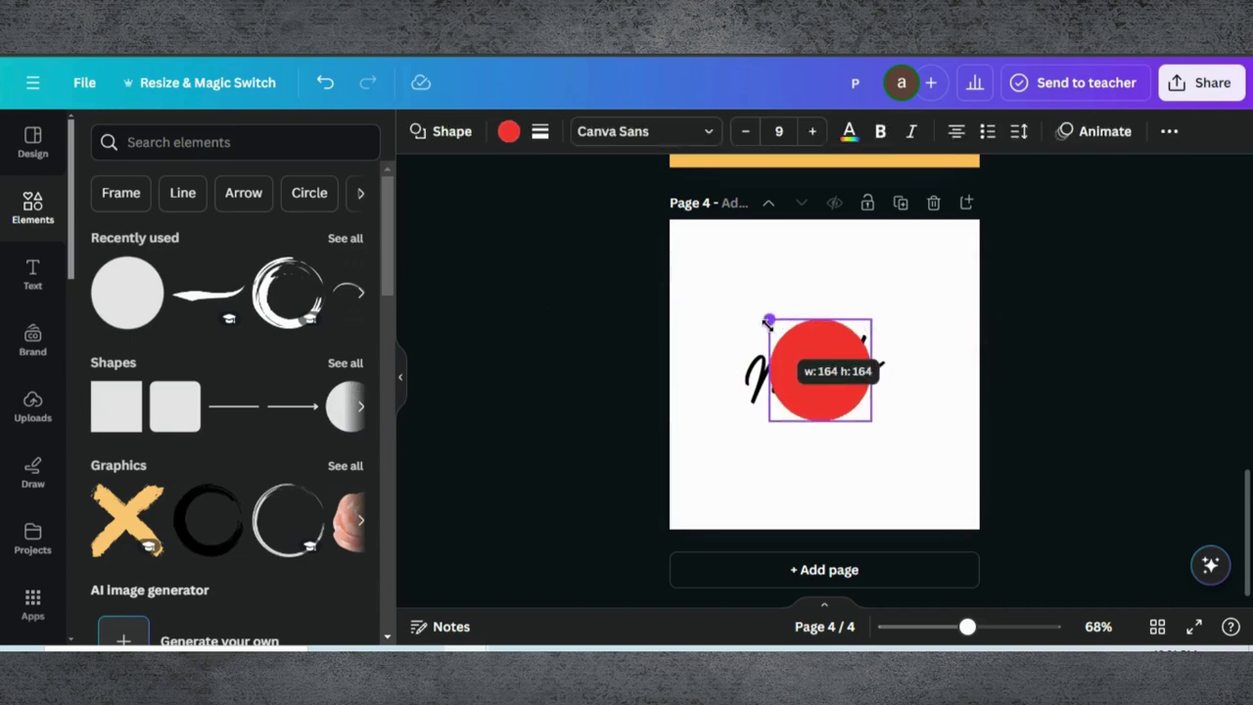
left_click_drag(817, 369, 811, 365)
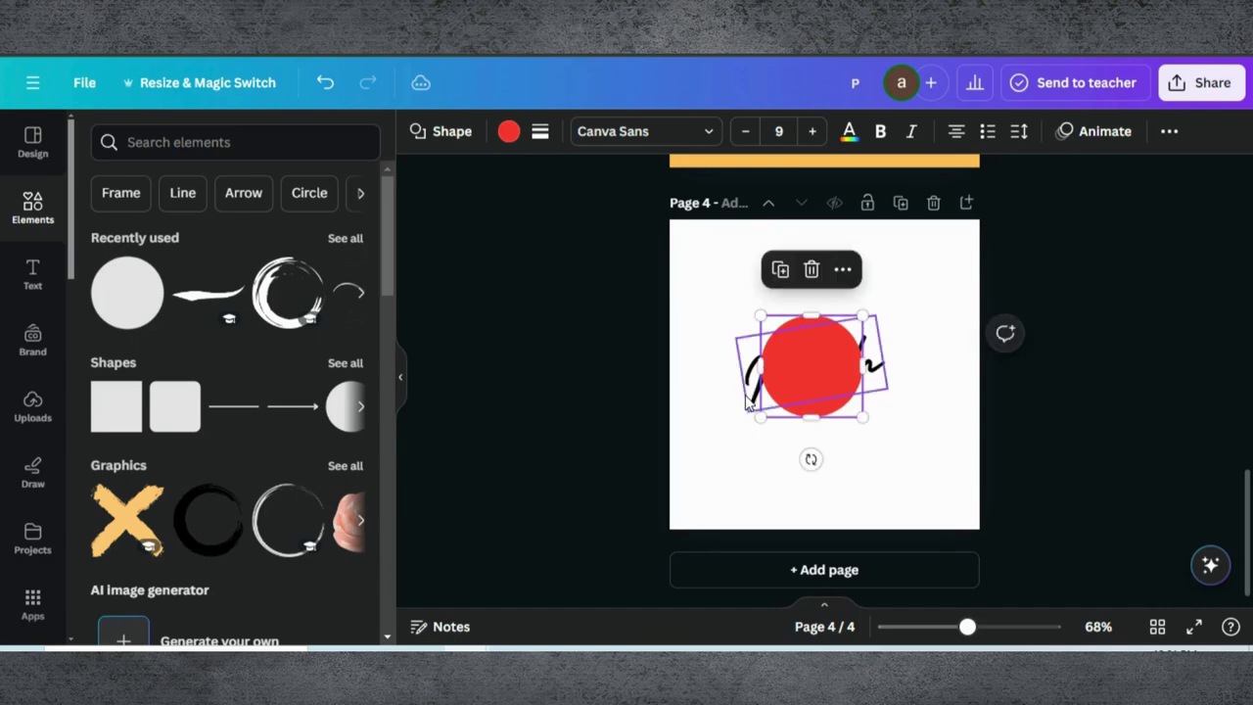
Shrink the "Modish" text slightly and layer it in front of the red circle, centred on it.
left_click(747, 400)
left_click_drag(755, 411, 753, 410)
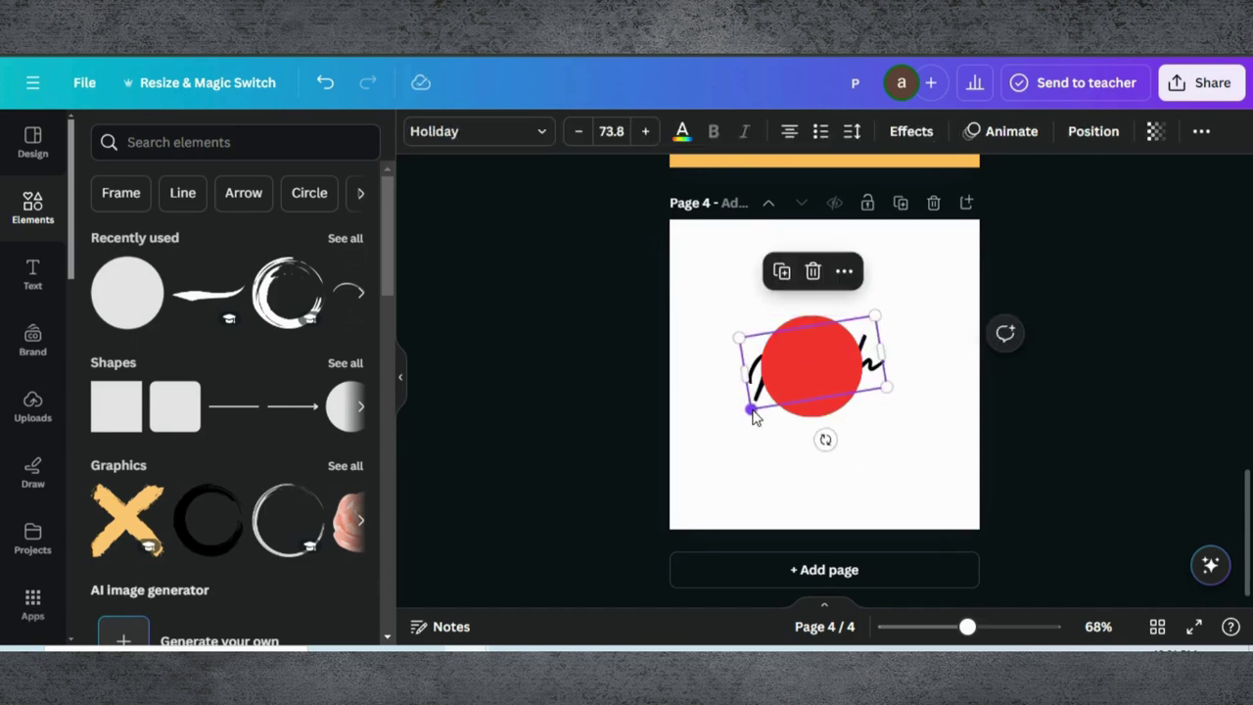
left_click(1089, 131)
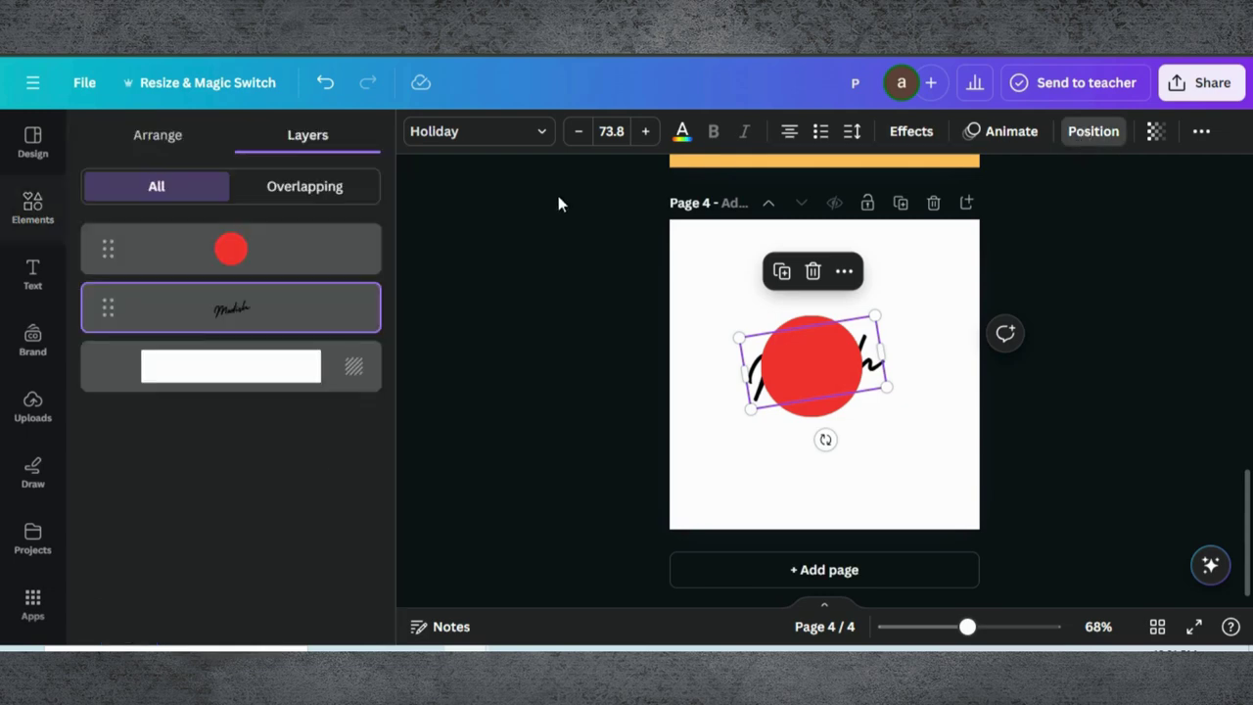
left_click_drag(257, 274, 257, 324)
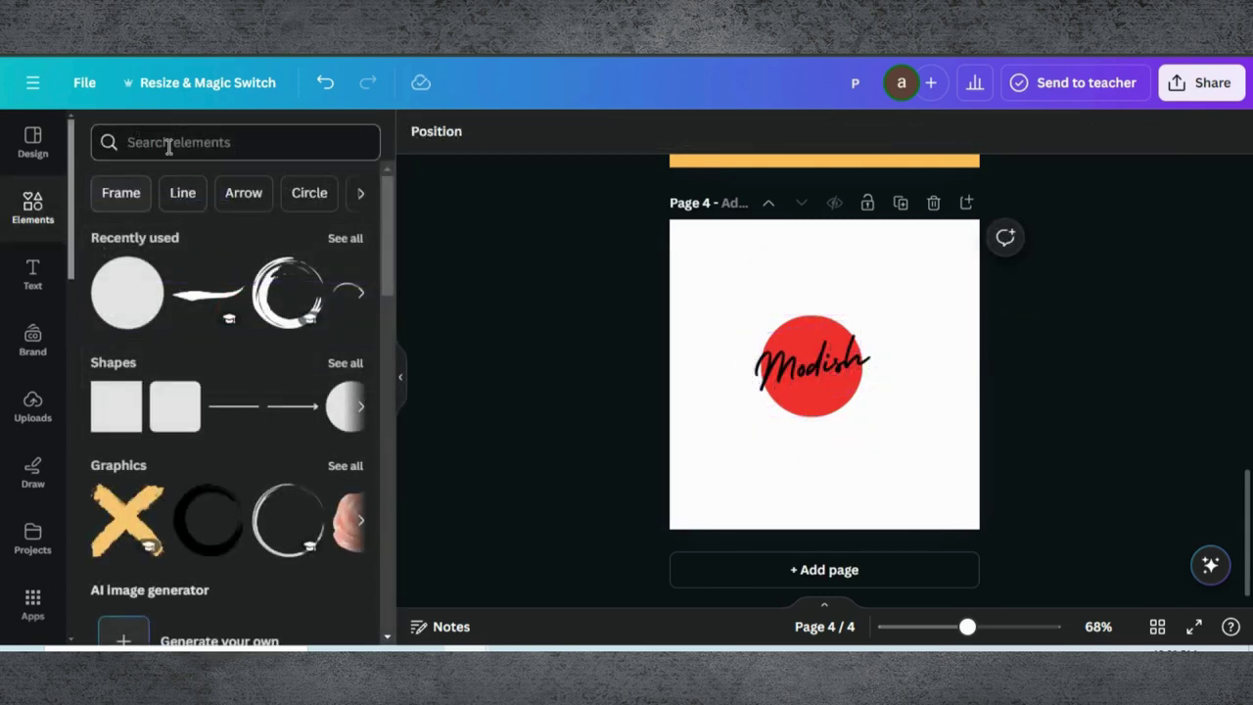
Search the graphics for "swash" and add the double-stroke curved swash to page 4.
left_click(169, 143)
type("swash")
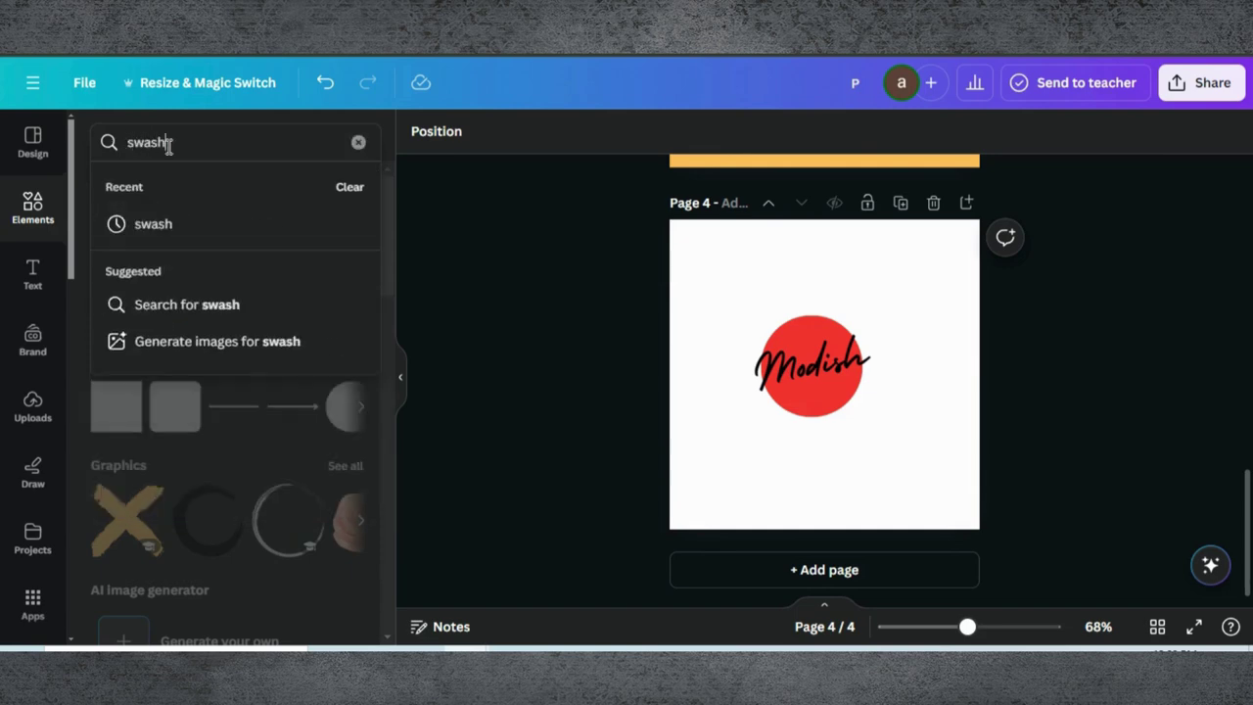
key("Return")
left_click(159, 187)
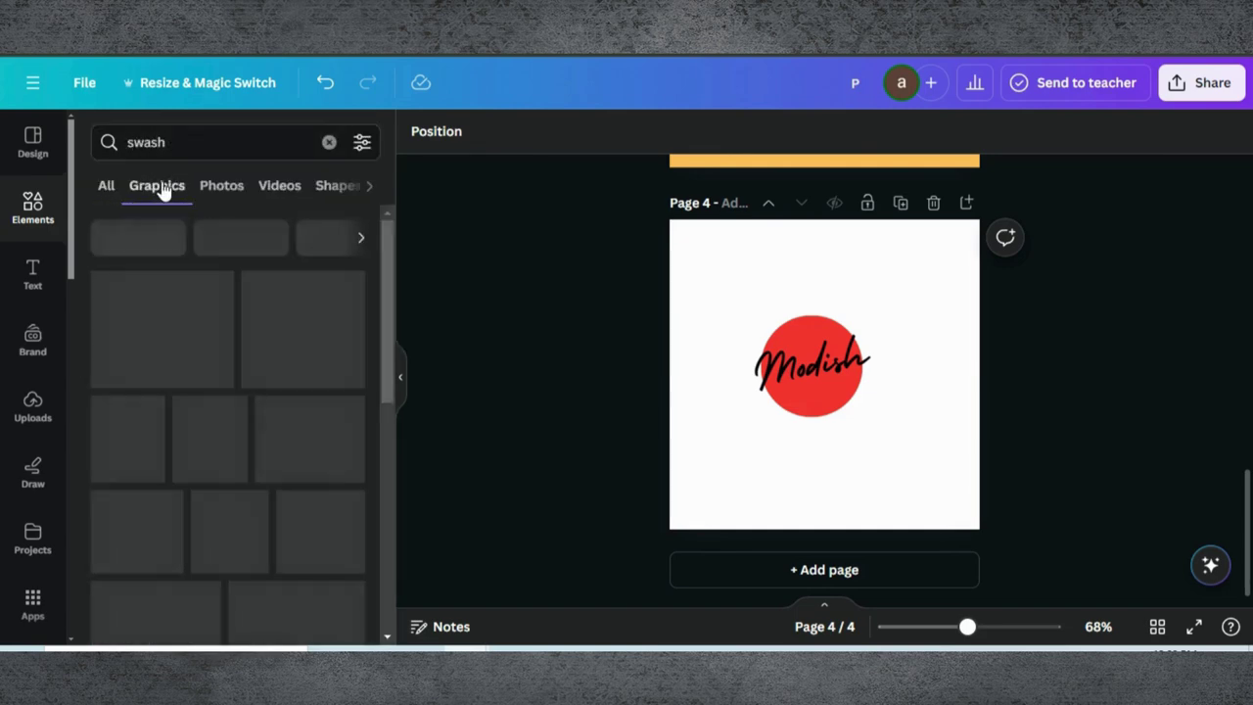
scroll(201, 285, "down", 2)
left_click(227, 510)
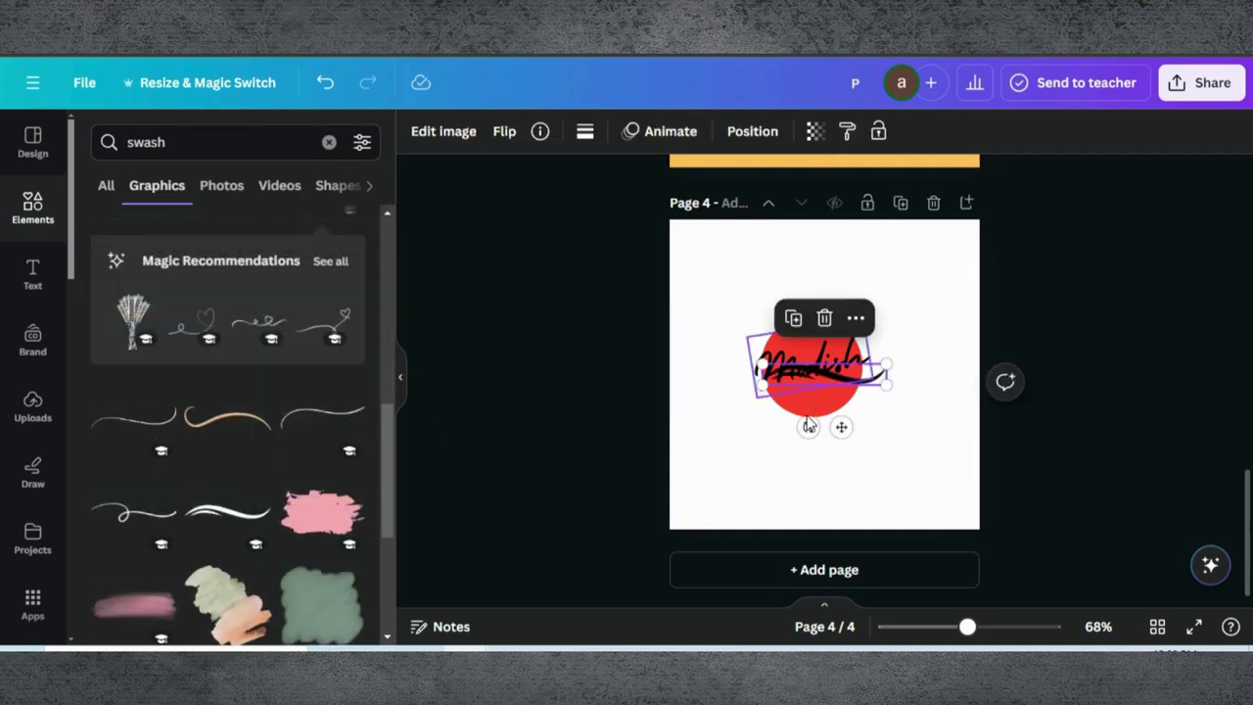
Tilt the swash counterclockwise to match the lettering and place it as an underline directly beneath "Modish".
left_click_drag(807, 427, 818, 431)
left_click_drag(817, 382, 806, 390)
left_click_drag(805, 439, 811, 432)
left_click(944, 363)
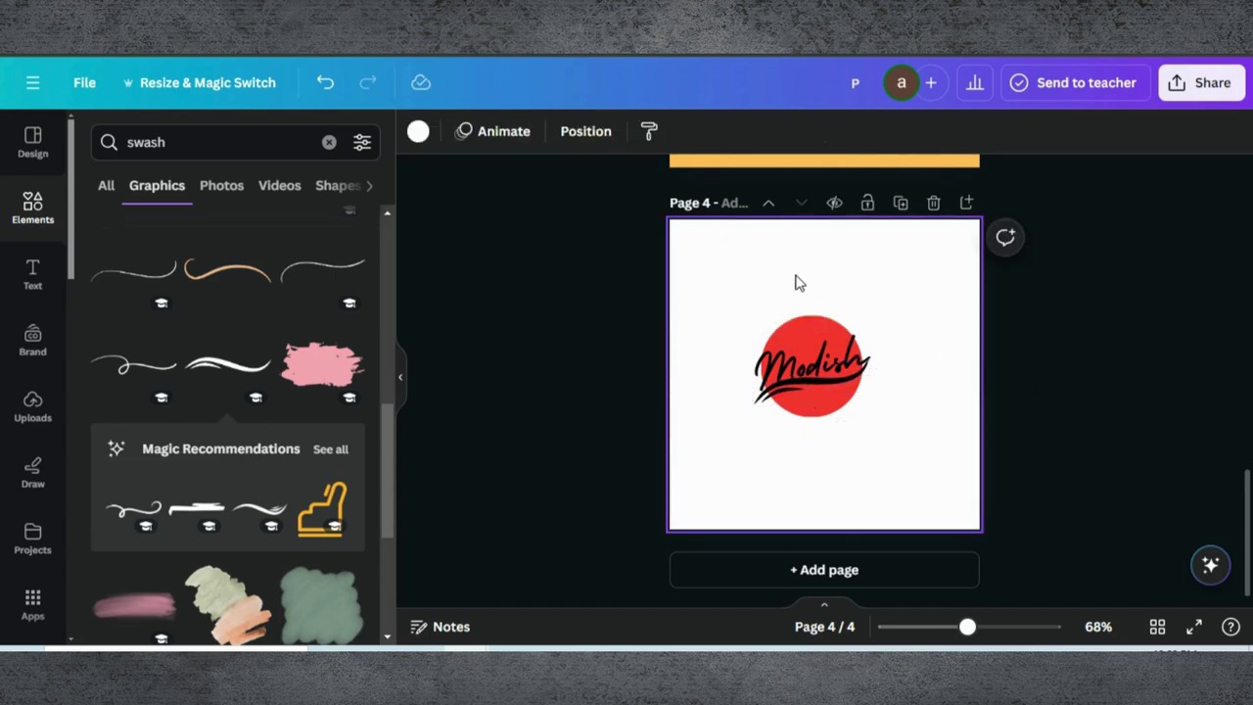
Select the circle, "Modish" text and swash together, enlarge the whole logo and centre it on page 4.
left_click_drag(719, 309, 925, 458)
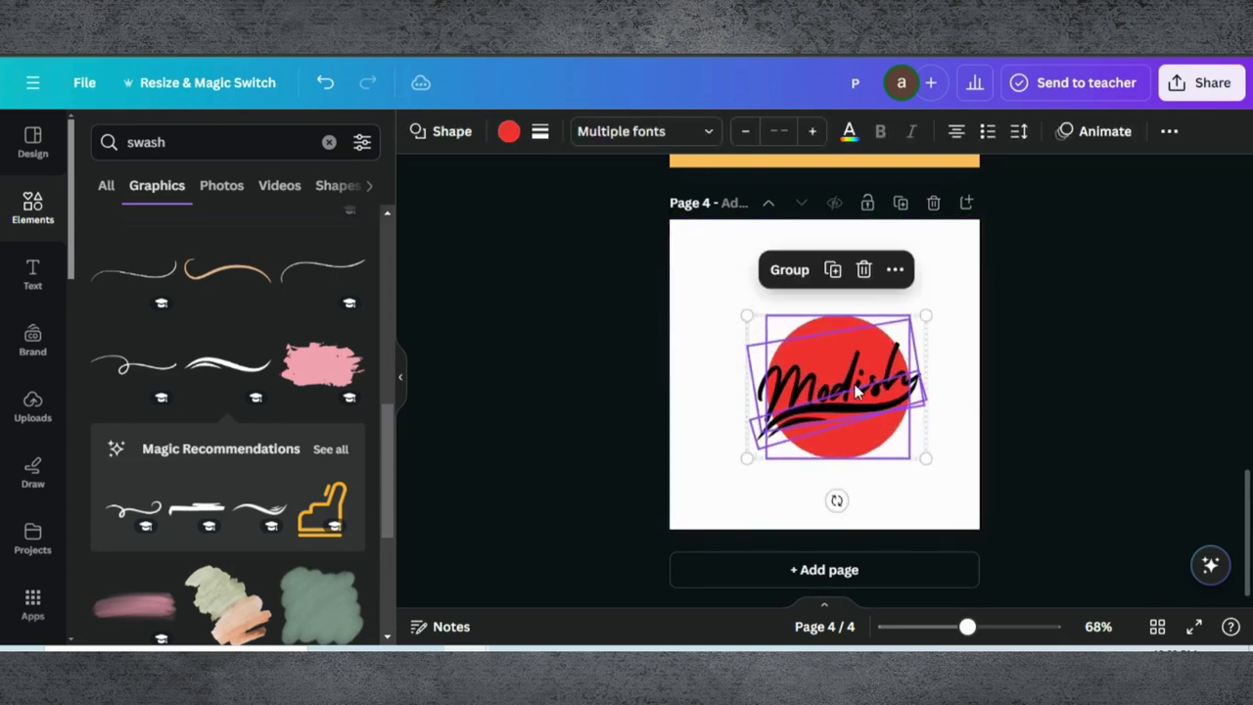
left_click_drag(824, 334, 812, 323)
left_click(674, 321)
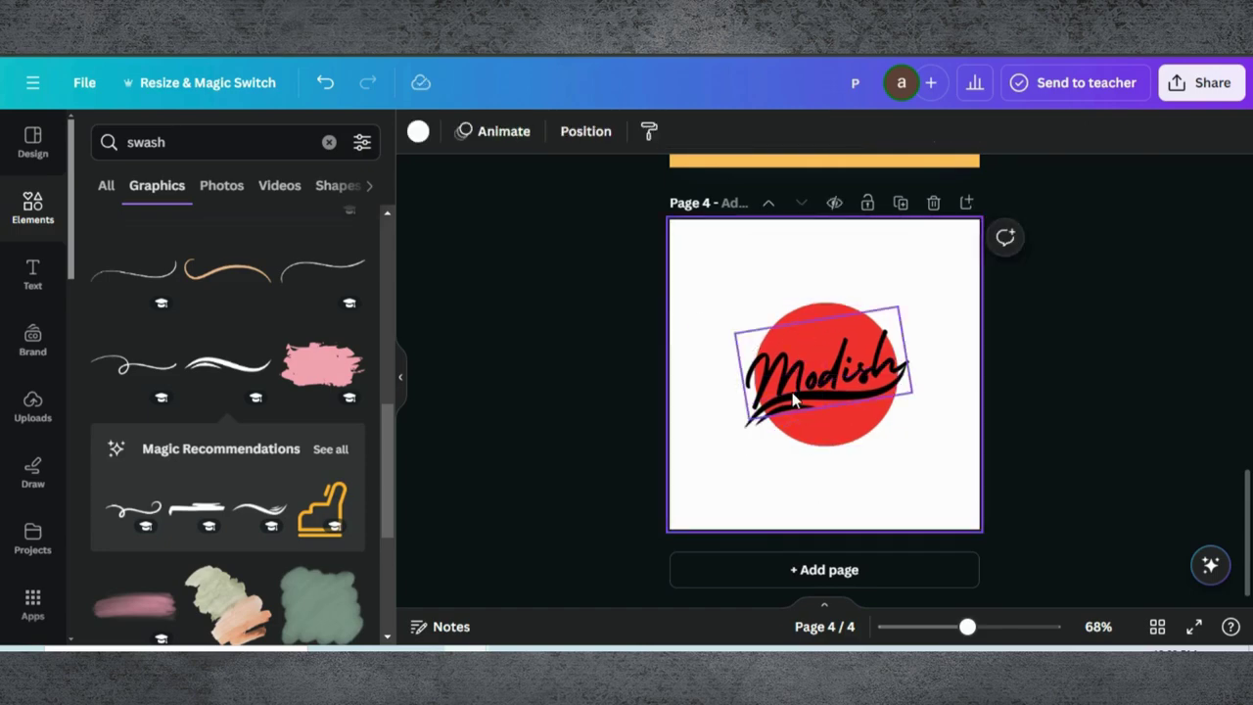